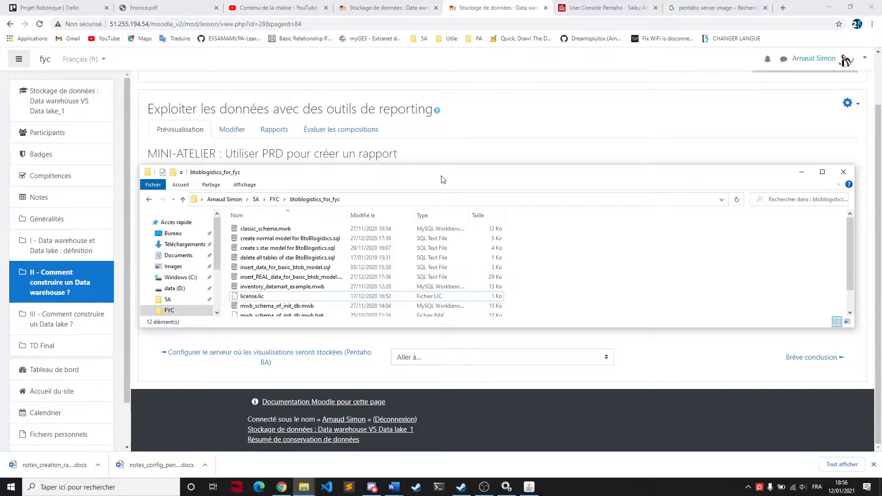
# Start the Pentaho server by running start-pentaho.bat from the pentaho-server folder in D:\Pentaho.
pyautogui.click(304, 488)
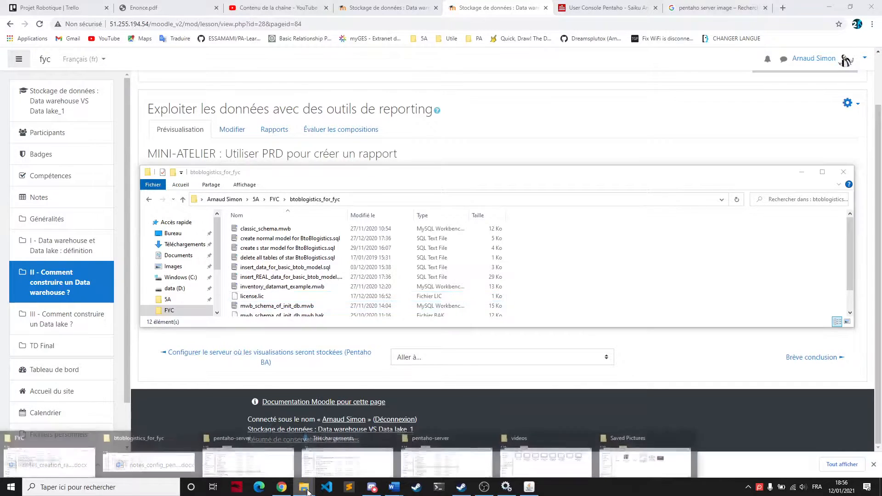
pyautogui.click(444, 459)
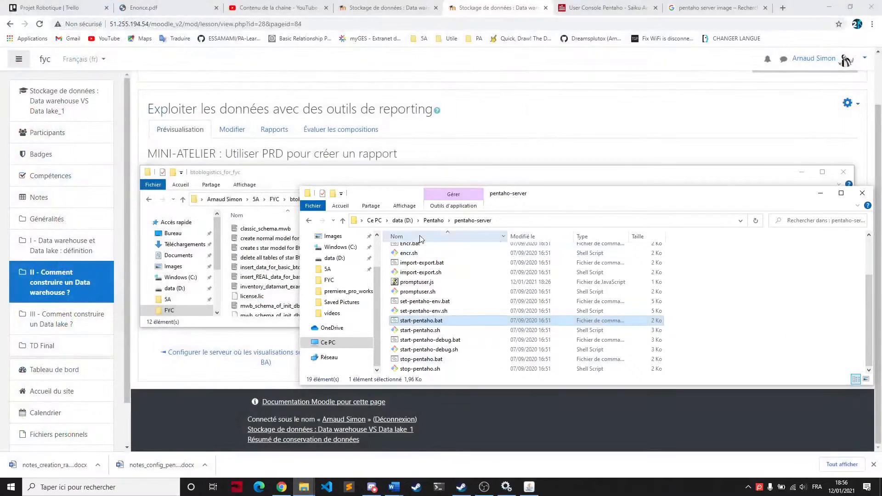
pyautogui.click(403, 220)
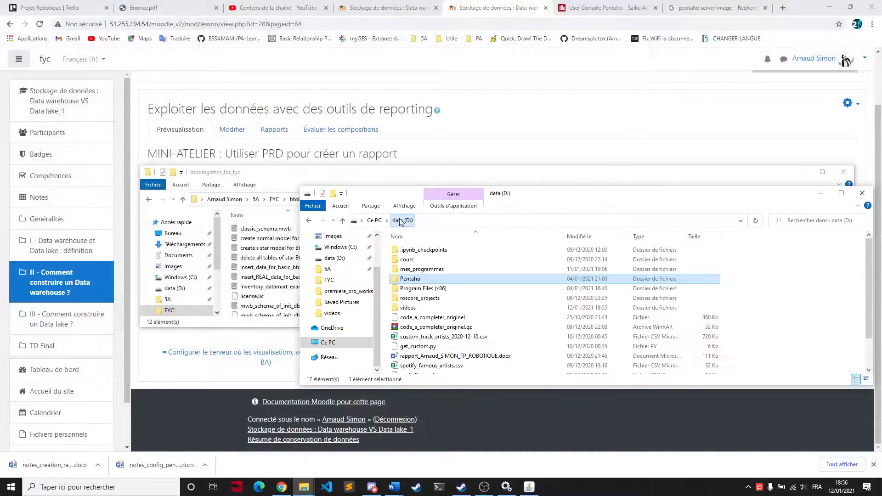
pyautogui.doubleClick(406, 279)
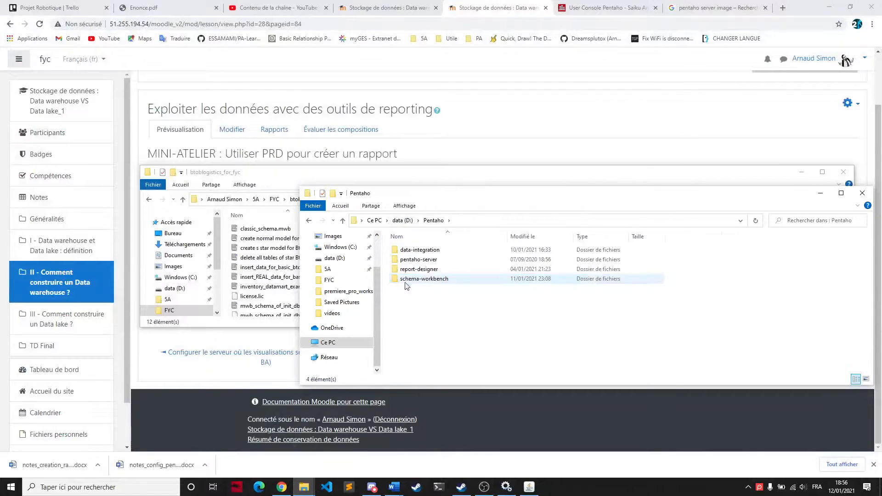
pyautogui.doubleClick(425, 259)
pyautogui.scroll(-2, 436, 293)
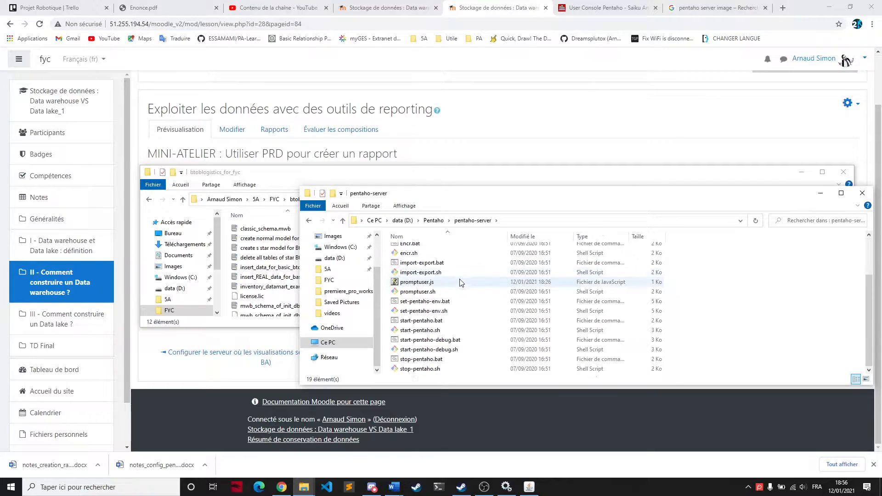
pyautogui.doubleClick(444, 322)
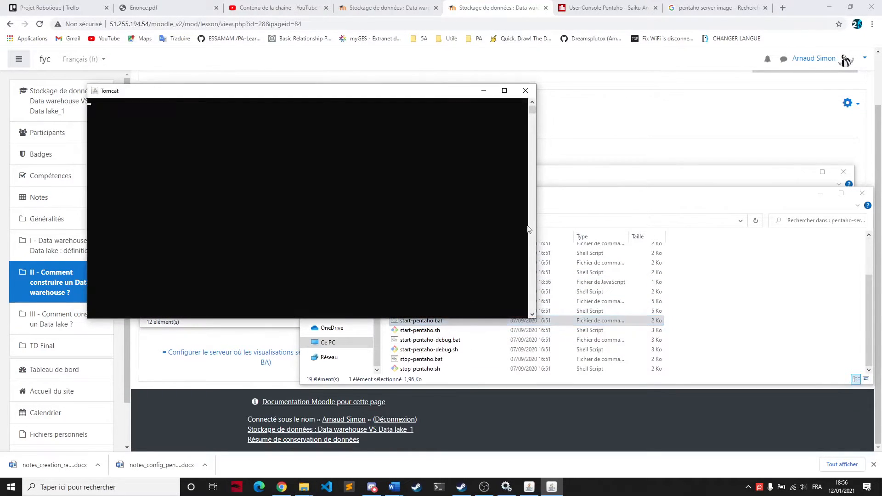
# Launch Pentaho Report Designer by running report-designer.bat from the report-designer folder in D:\Pentaho.
pyautogui.click(579, 200)
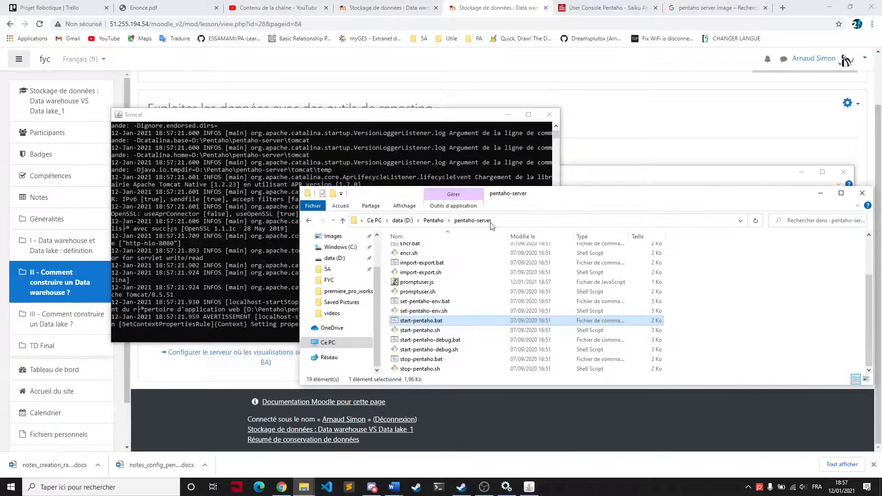
pyautogui.click(433, 221)
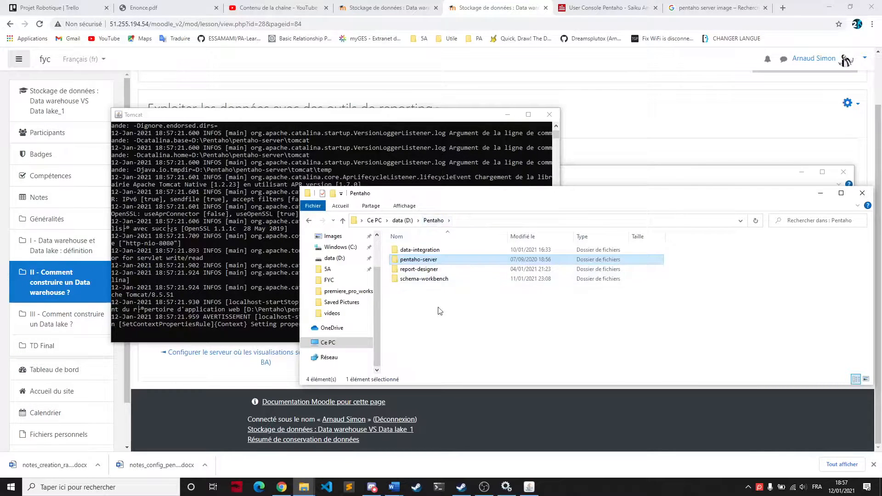
pyautogui.click(448, 270)
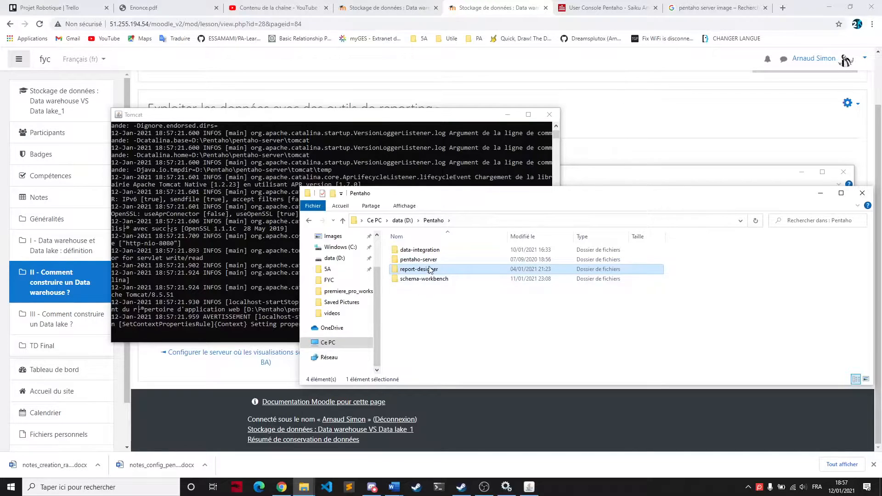
pyautogui.doubleClick(430, 270)
pyautogui.scroll(-2, 761, 289)
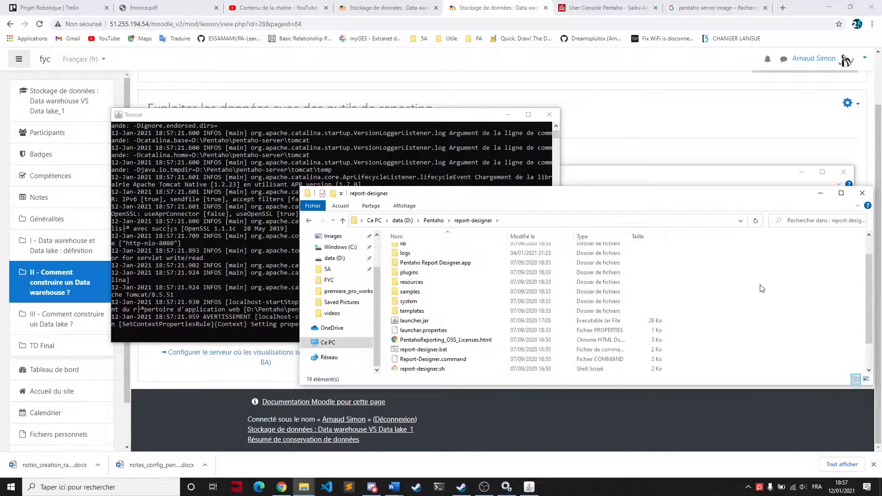
pyautogui.scroll(-1, 761, 288)
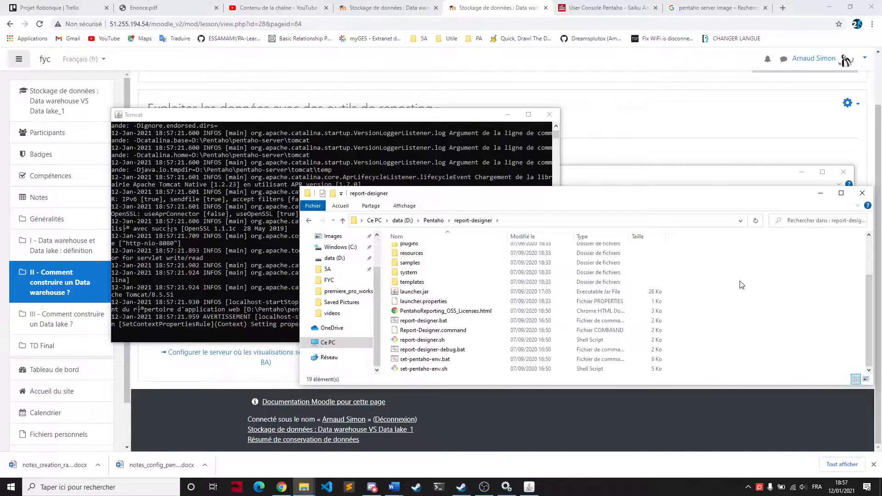
pyautogui.click(444, 323)
pyautogui.doubleClick(444, 324)
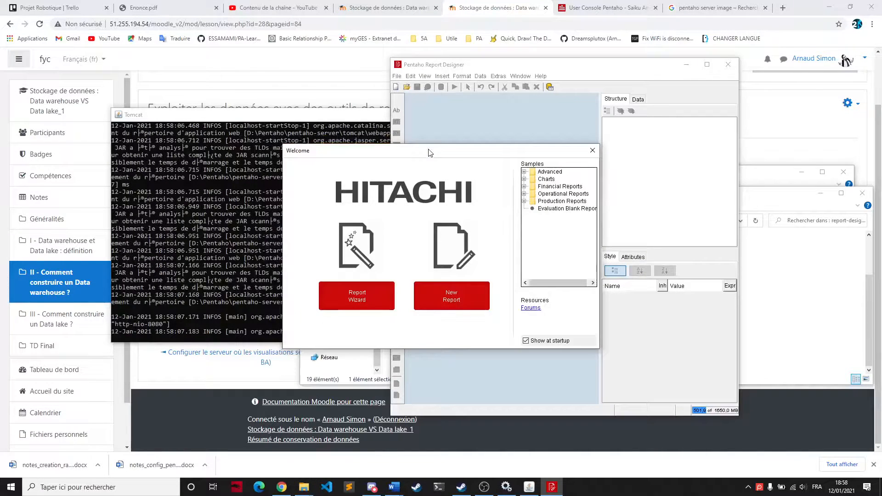
# Create a new blank report, widen the Report Designer window and reposition it on the desktop.
pyautogui.click(464, 300)
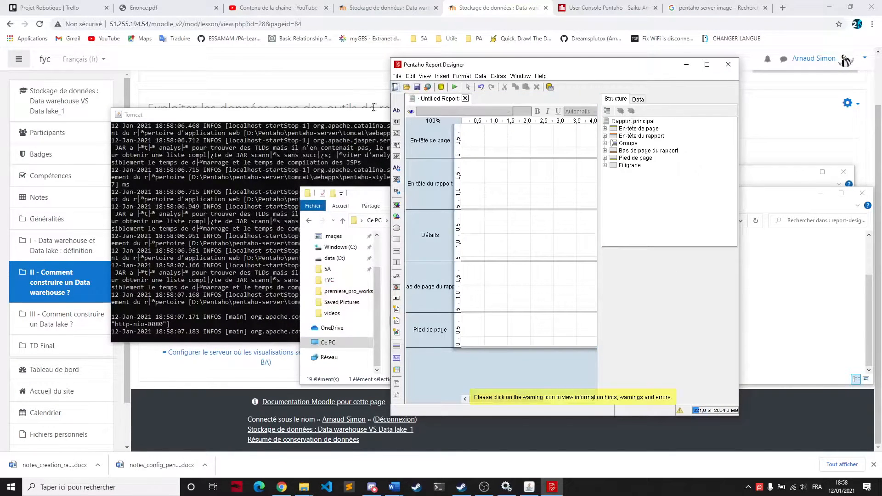
pyautogui.moveTo(391, 86); pyautogui.dragTo(108, 86)
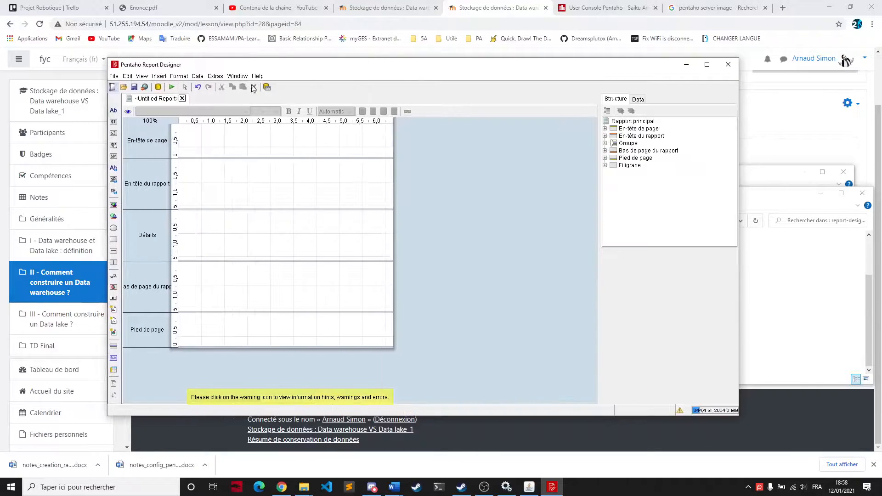
pyautogui.moveTo(400, 65); pyautogui.dragTo(448, 77)
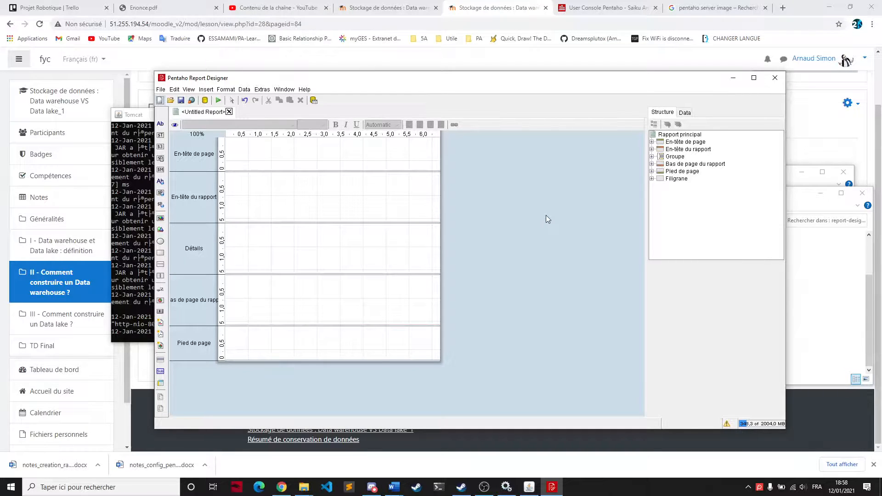
# Add a JDBC data source to the report with a new MySQL connection named ventes_datamart.
pyautogui.click(685, 114)
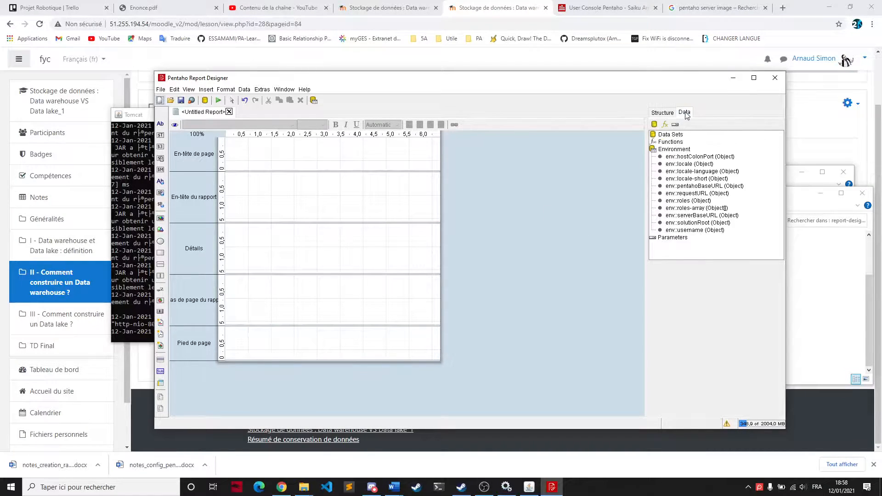
pyautogui.click(654, 125)
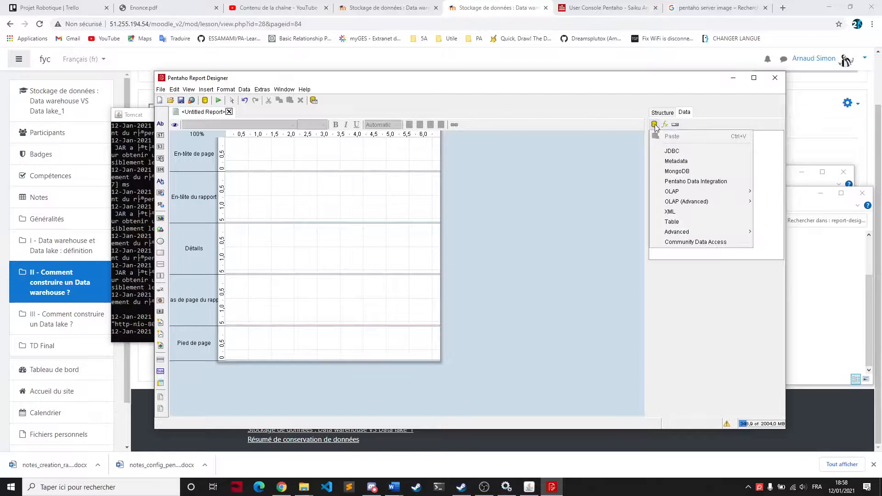
pyautogui.click(667, 152)
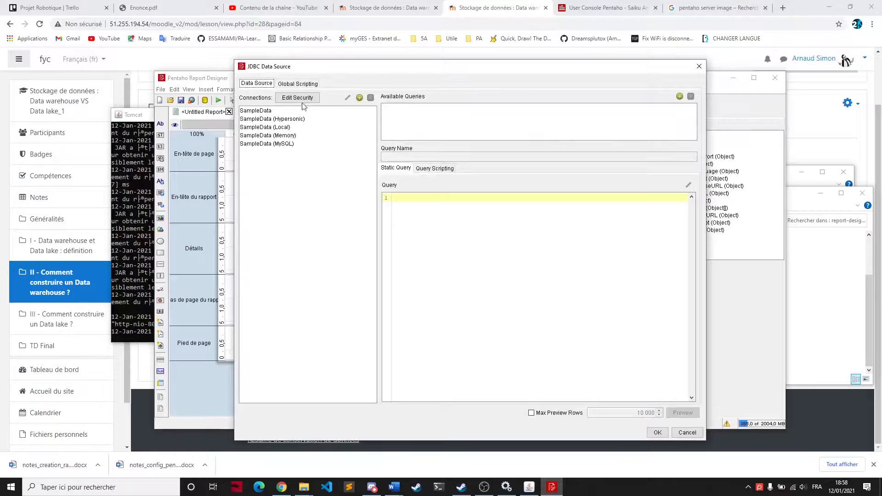
pyautogui.click(359, 97)
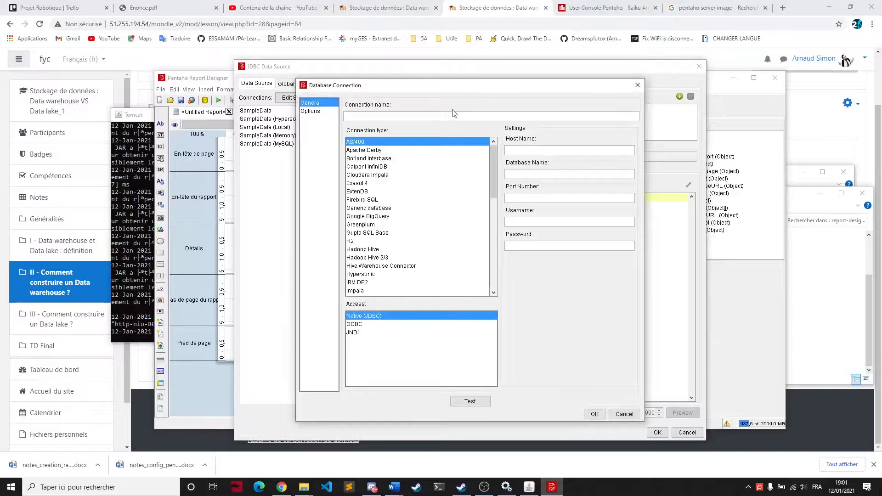
pyautogui.click(449, 117)
pyautogui.write('ventes_datamart')
pyautogui.scroll(-3, 495, 170)
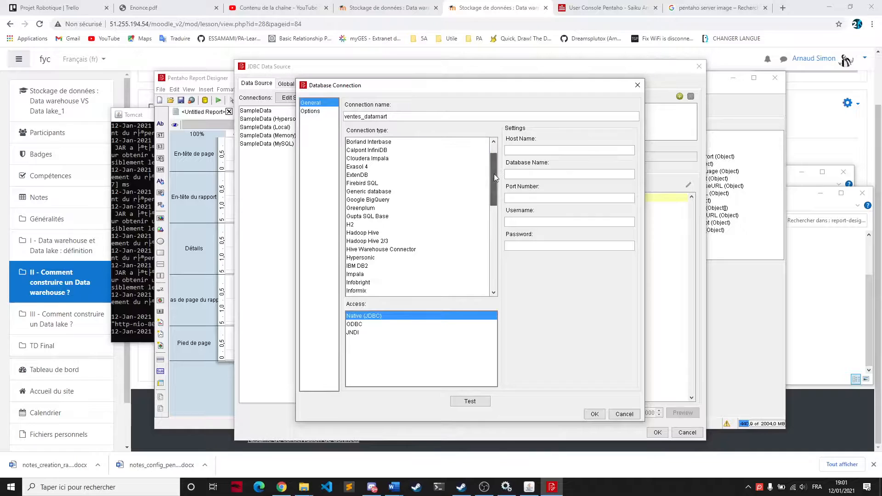
pyautogui.scroll(-4, 404, 242)
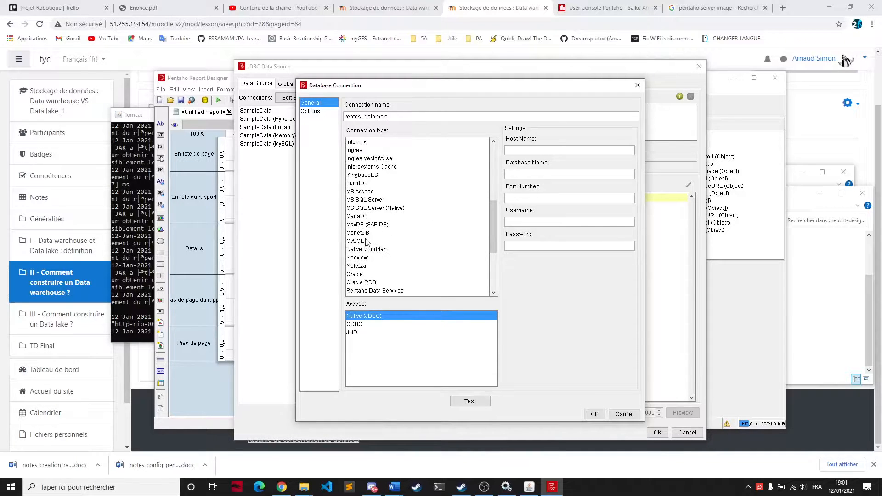
pyautogui.click(404, 240)
# Set the connection's host to localhost, database to ventes_datamart and username to root, and enter the database password.
pyautogui.click(527, 150)
pyautogui.write('loc')
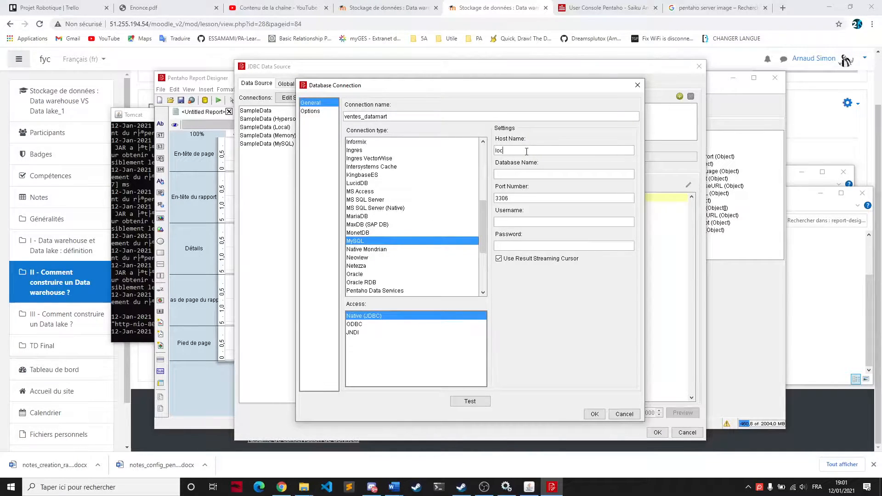
pyautogui.write('alhos')
pyautogui.write('e')
pyautogui.write('ventes_datamart')
pyautogui.click(519, 221)
pyautogui.write('root')
pyautogui.click(565, 247)
pyautogui.write('**************')
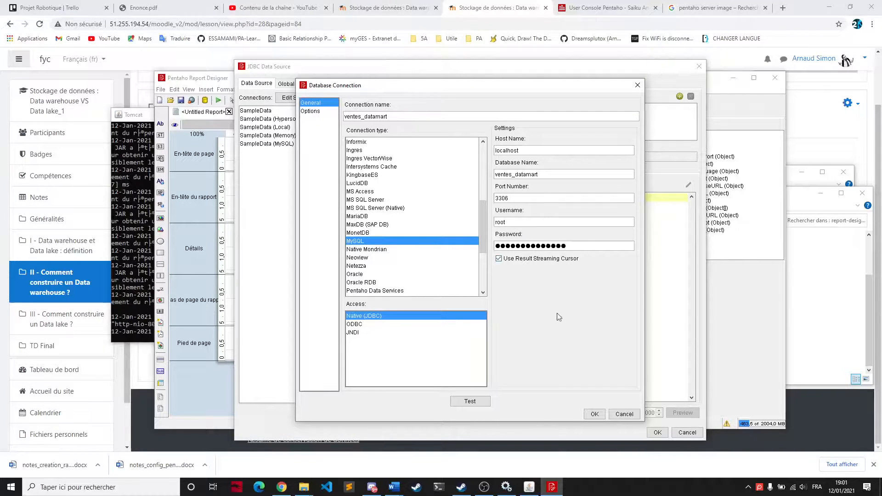
# Test the ventes_datamart database connection and save it.
pyautogui.click(470, 401)
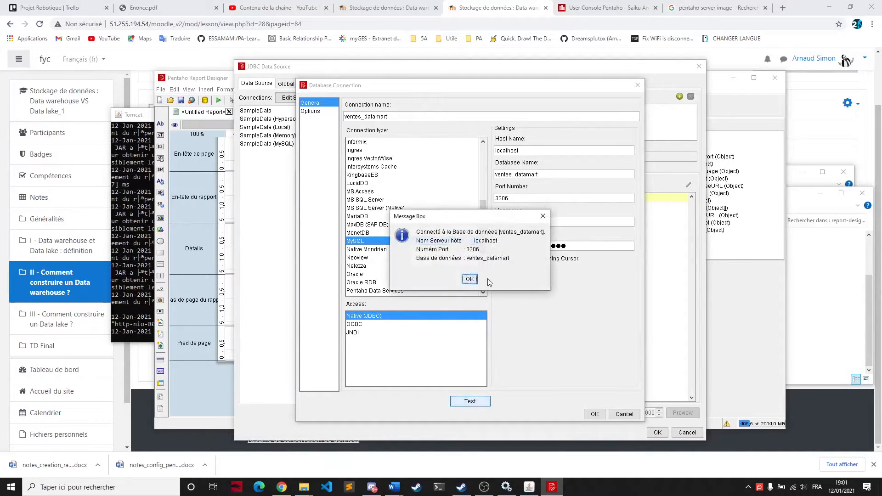
pyautogui.click(470, 279)
pyautogui.click(593, 414)
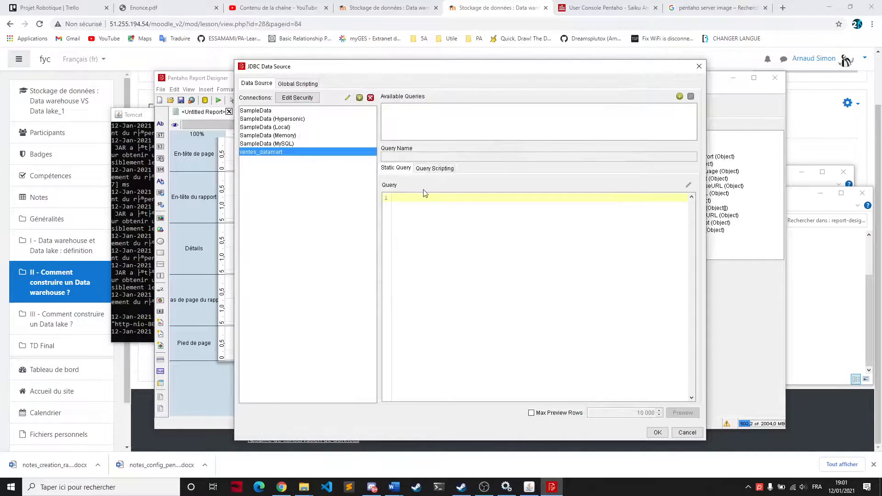
# Add a query to the ventes_datamart connection with the placeholder text "Avez vous des idées de requête ??".
pyautogui.click(678, 96)
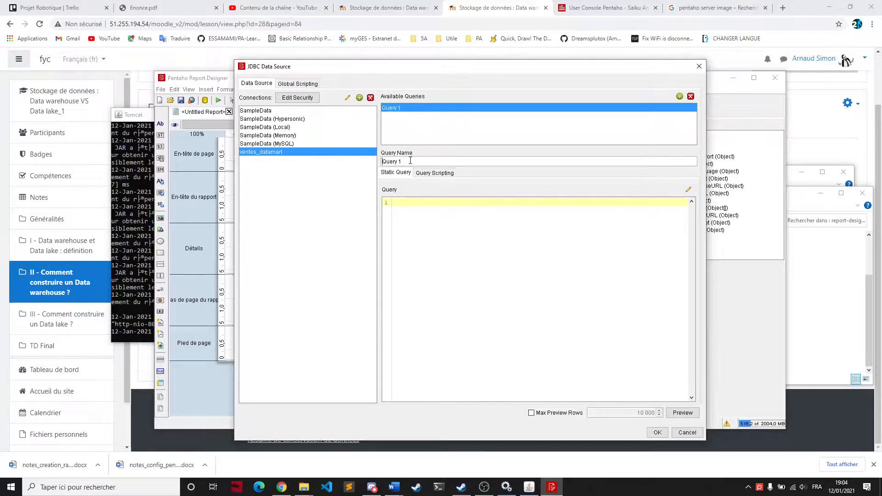
pyautogui.click(392, 202)
pyautogui.write('Avez vous d')
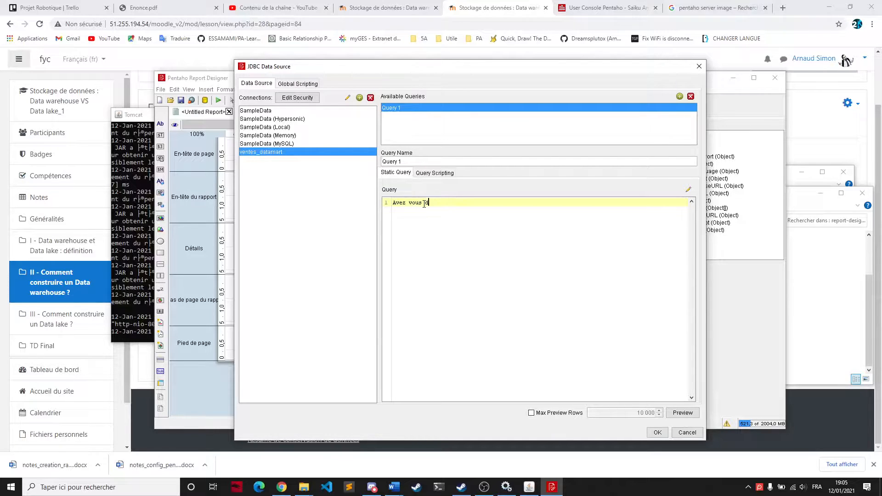
pyautogui.write('es idées de requête ??')
# Rename the query as get_selled_products_by_category.
pyautogui.tripleClick(418, 160)
pyautogui.write('get_selled_rpoduct')
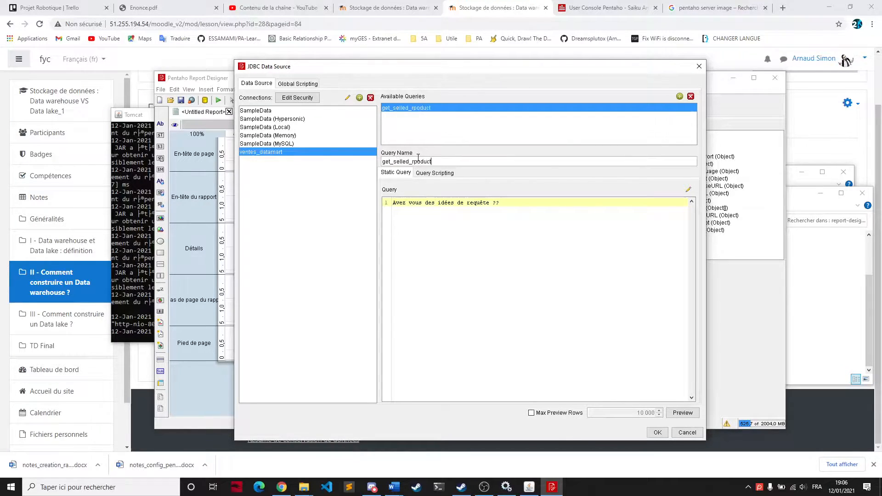
pyautogui.write('_by_category')
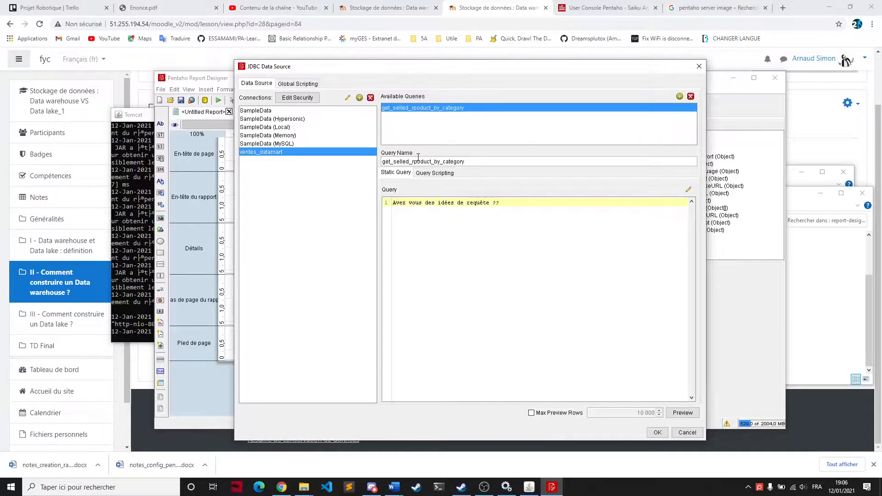
pyautogui.click(416, 162)
pyautogui.press('BackSpace')
pyautogui.write('p')
pyautogui.click(442, 161)
pyautogui.click(431, 161)
pyautogui.write('s')
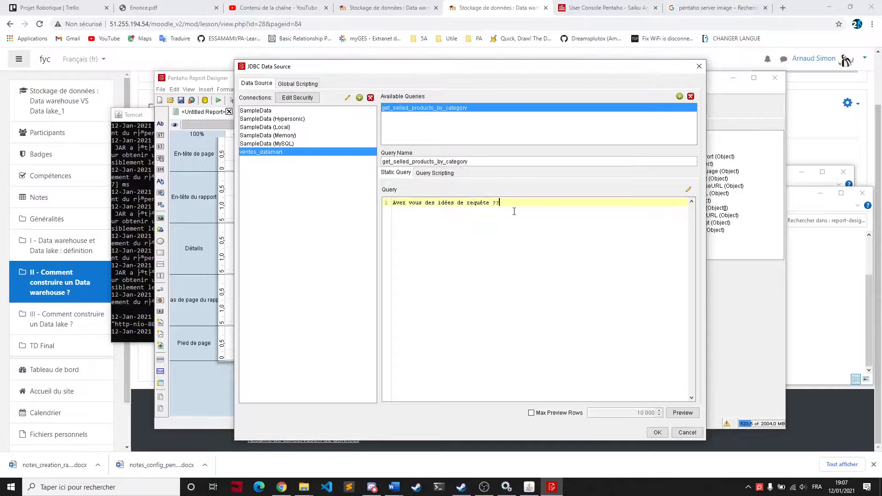
# Replace the query's placeholder text with "Voici la correction :" and clear the query text again.
pyautogui.tripleClick(517, 207)
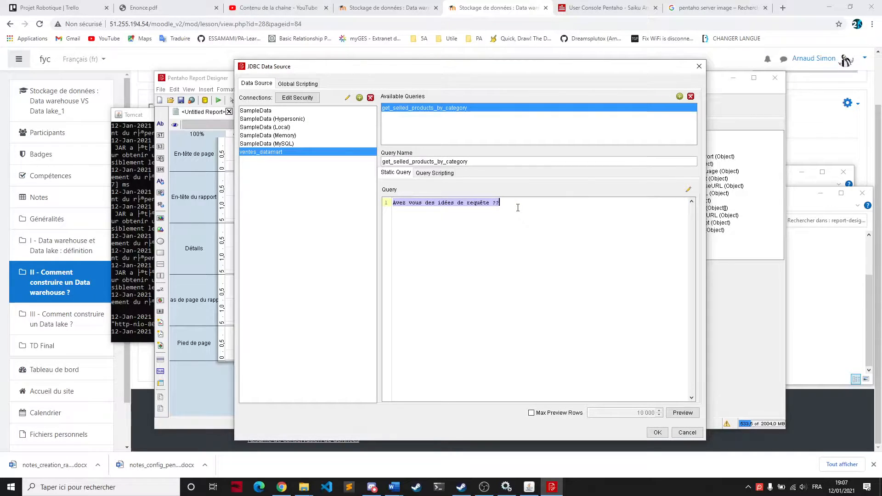
pyautogui.write('Voici la correction :')
pyautogui.tripleClick(518, 208)
pyautogui.press('BackSpace')
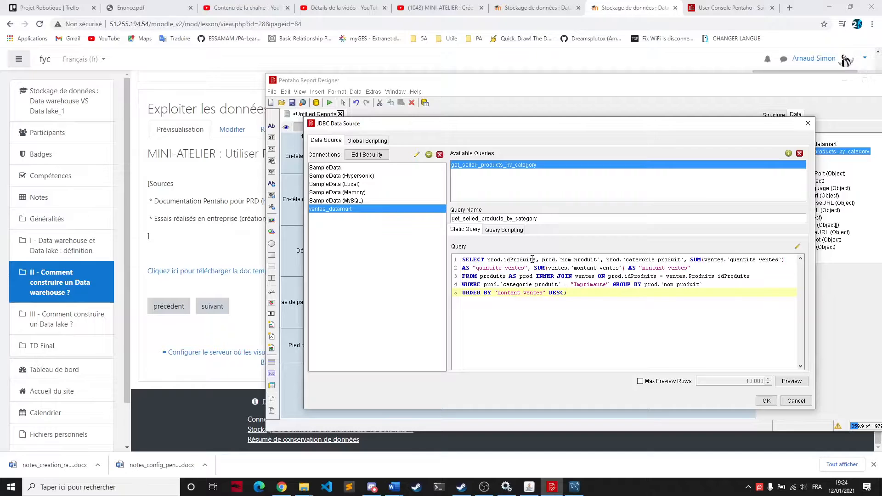
# Review the SQL query on printer sales, highlighting the `nom produit` column in its SELECT clause.
pyautogui.click(532, 259)
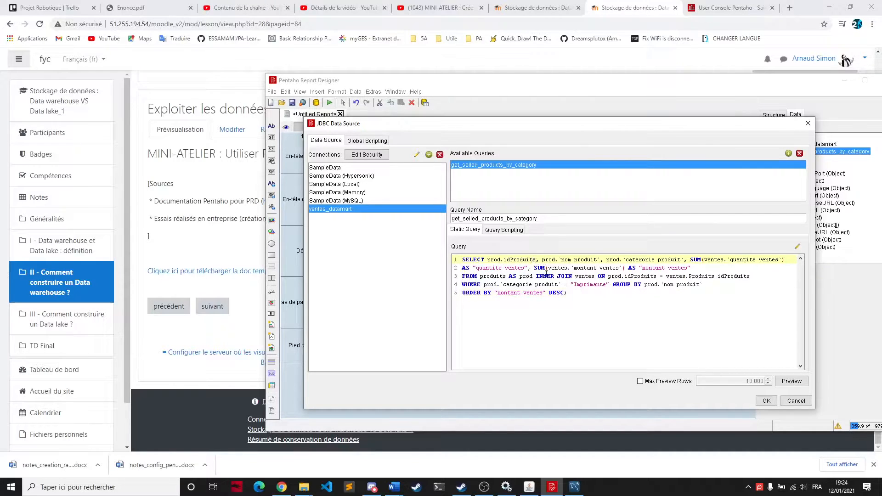
pyautogui.moveTo(602, 259); pyautogui.dragTo(555, 257)
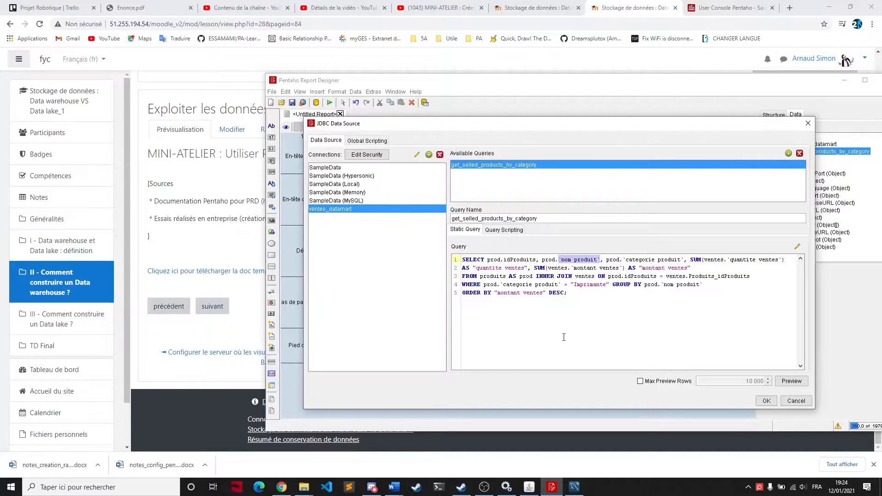
pyautogui.click(619, 297)
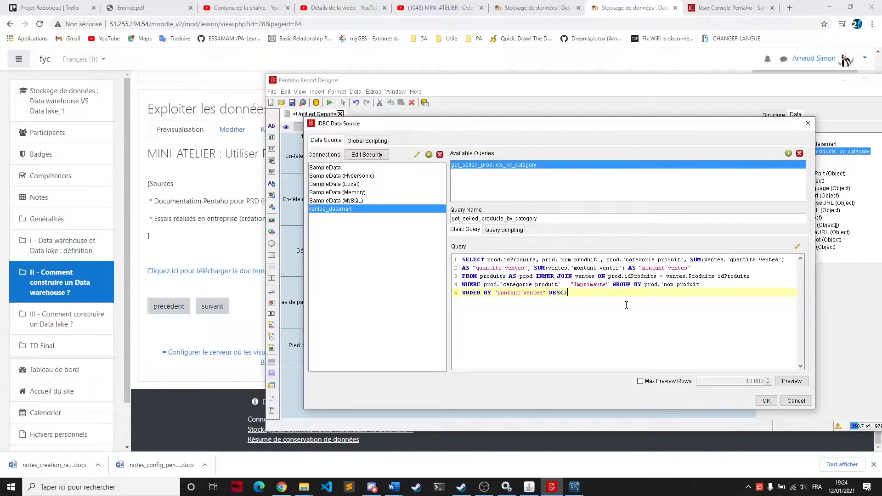
# Review the query's WHERE condition on the Imprimante category and preview the query's results.
pyautogui.click(596, 285)
pyautogui.moveTo(608, 284); pyautogui.dragTo(481, 284)
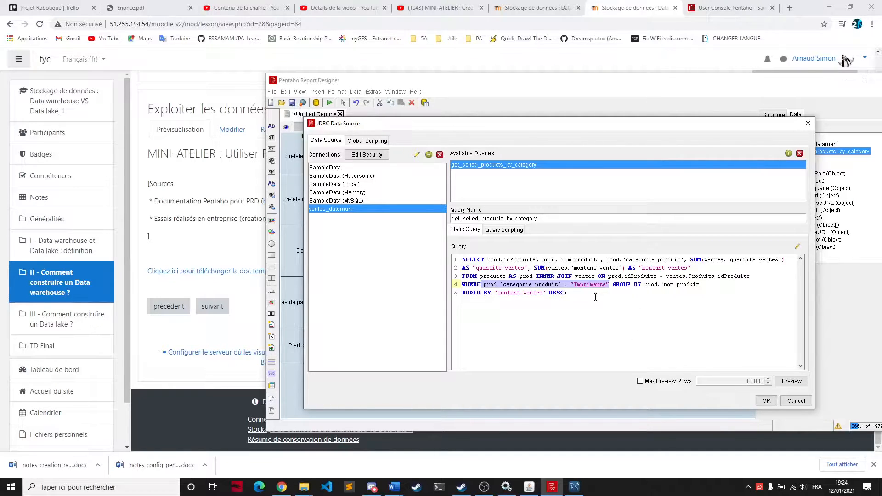
pyautogui.click(596, 297)
pyautogui.click(783, 381)
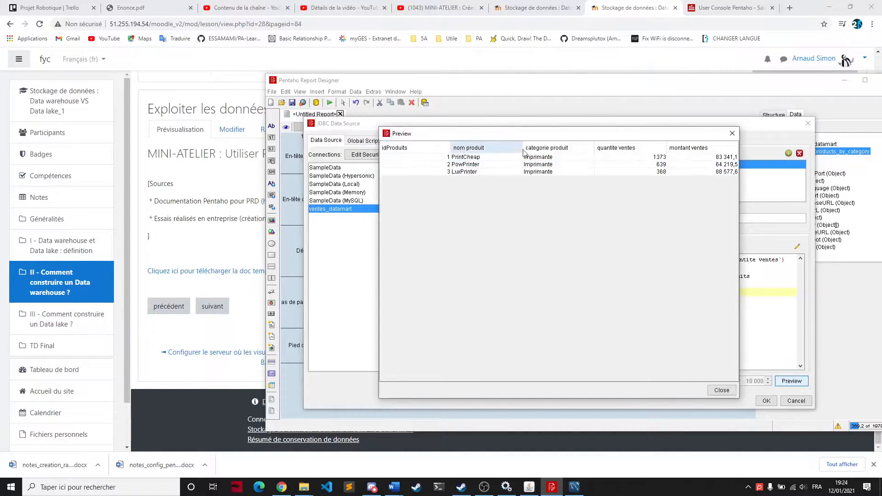
pyautogui.click(721, 390)
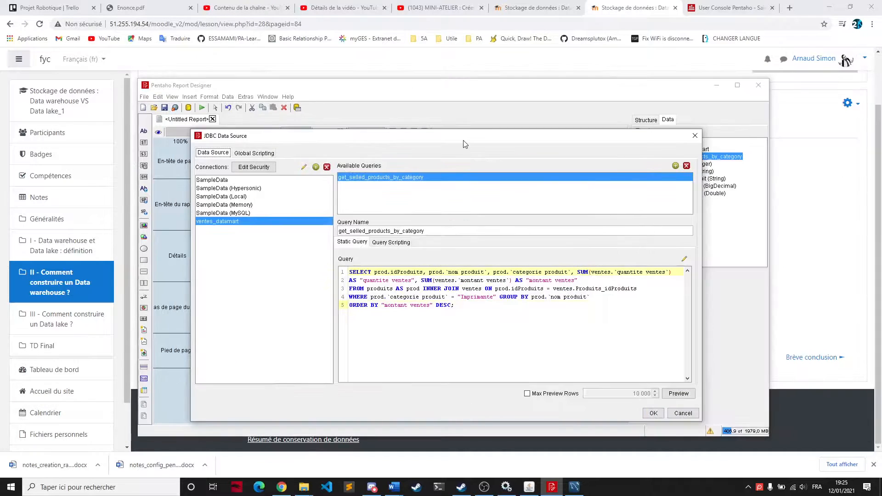
# Save the JDBC data source with its query and select get_selled_products_by_category among the report's data sets.
pyautogui.click(532, 304)
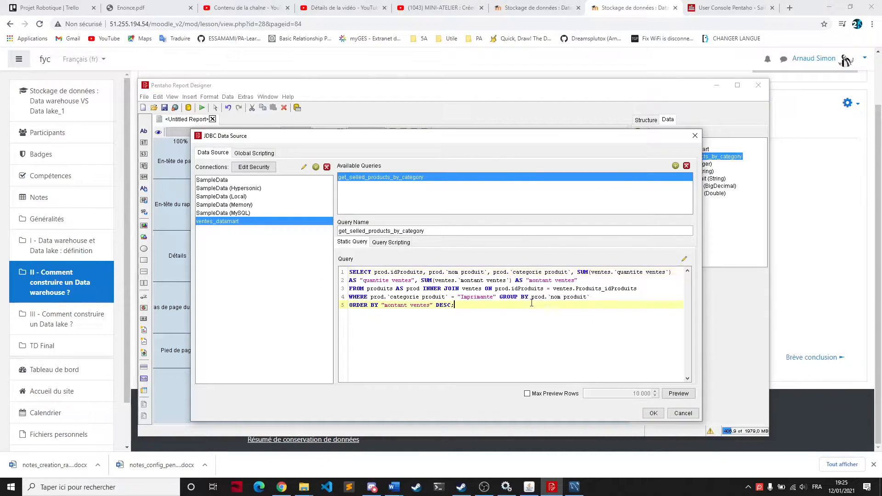
pyautogui.click(653, 413)
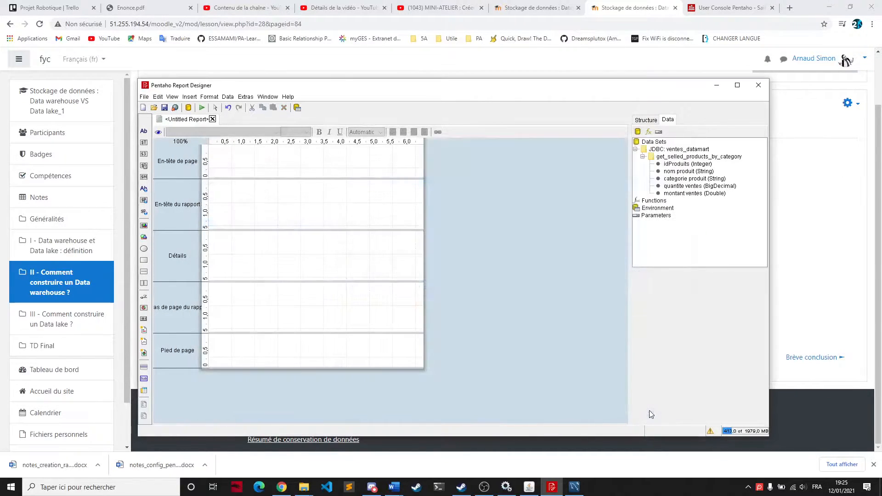
pyautogui.click(670, 157)
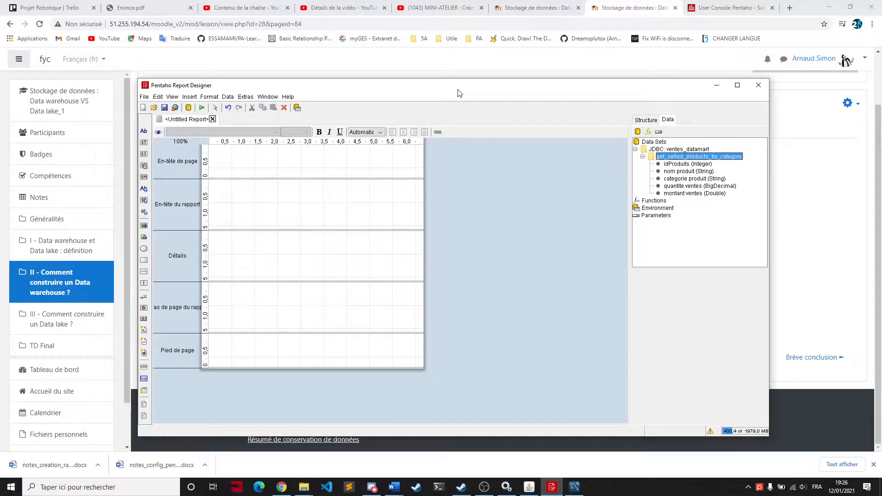
# Examine the report's structure, from the page and report headers to the group, details and watermark, and the matching bands on the canvas.
pyautogui.click(651, 119)
pyautogui.click(669, 119)
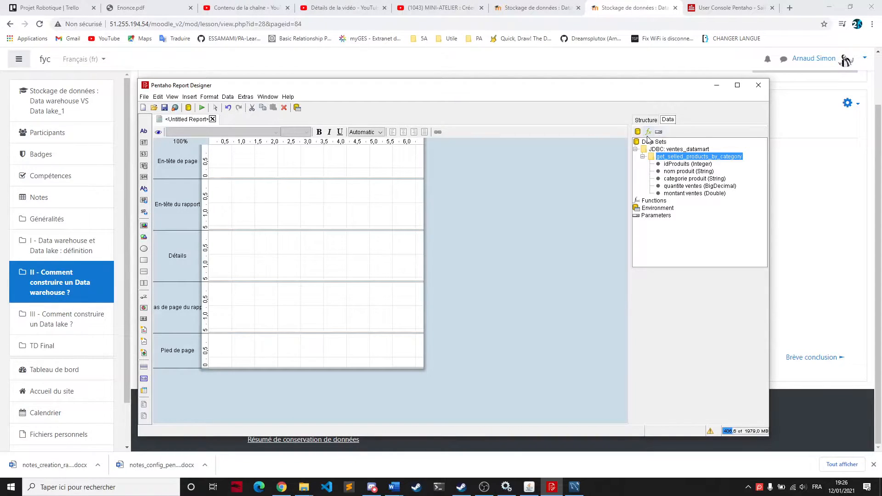
pyautogui.click(646, 120)
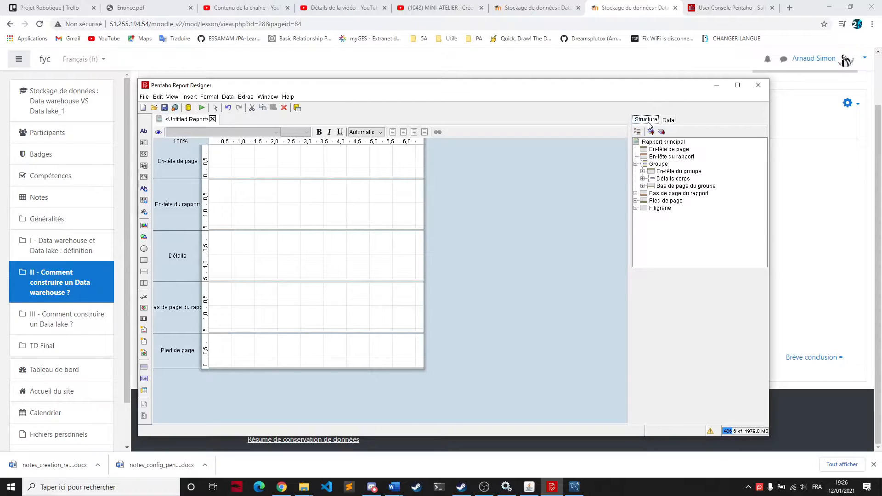
pyautogui.click(654, 149)
pyautogui.click(658, 156)
pyautogui.click(659, 164)
pyautogui.click(661, 172)
pyautogui.click(662, 179)
pyautogui.click(662, 193)
pyautogui.click(659, 208)
pyautogui.click(245, 163)
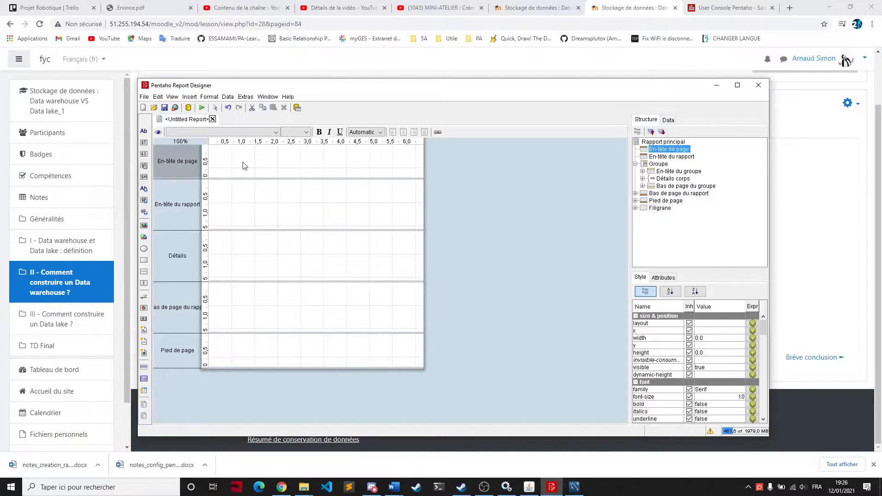
pyautogui.click(243, 221)
pyautogui.click(250, 241)
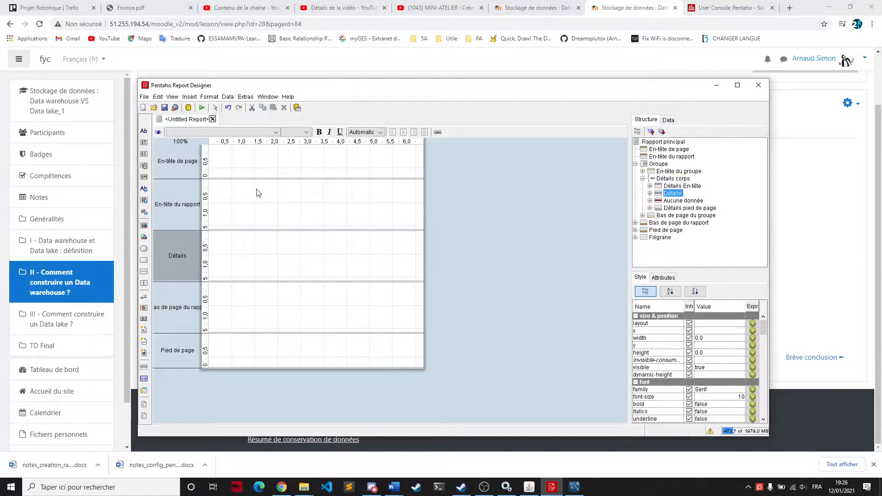
pyautogui.click(258, 192)
# Examine the style properties and attributes available for the report header band (En-tête du rapport).
pyautogui.click(671, 149)
pyautogui.click(670, 157)
pyautogui.click(641, 278)
pyautogui.scroll(-10, 675, 323)
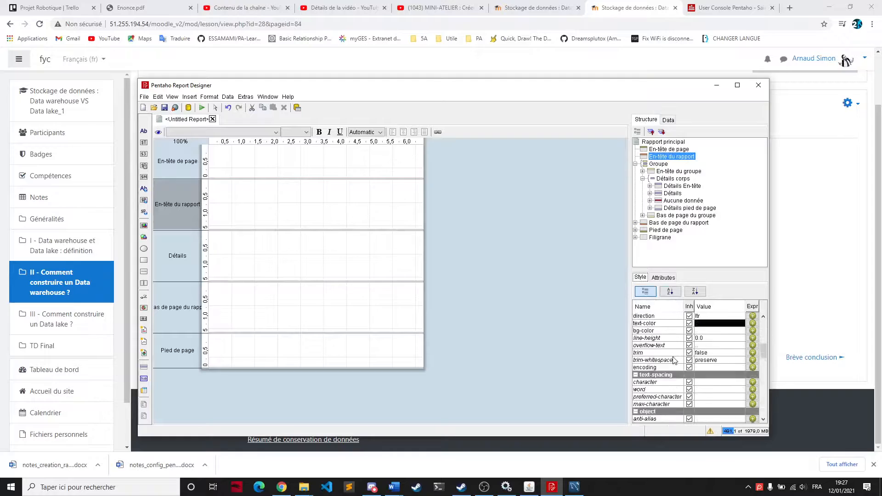
pyautogui.click(663, 277)
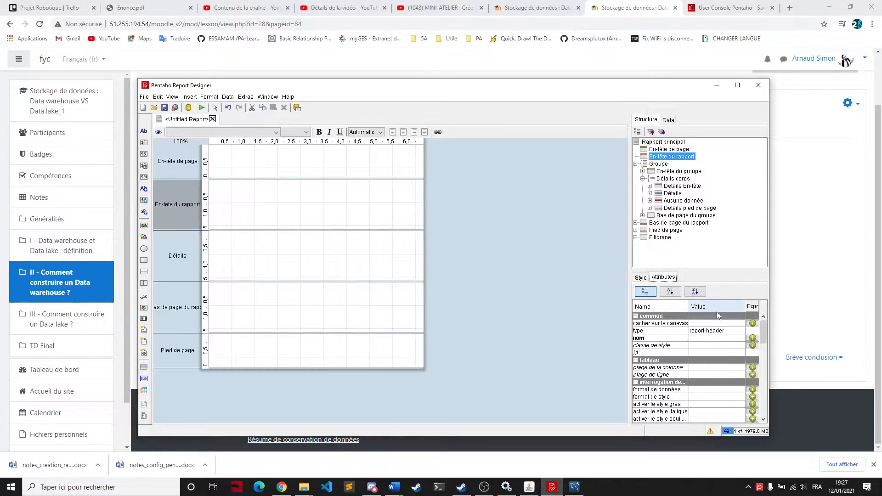
pyautogui.scroll(-5, 707, 349)
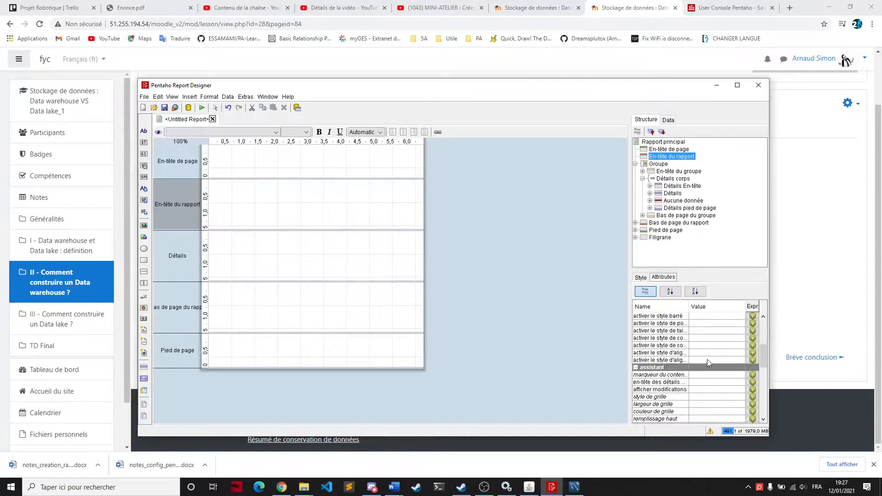
pyautogui.scroll(-4, 706, 362)
pyautogui.scroll(-6, 707, 363)
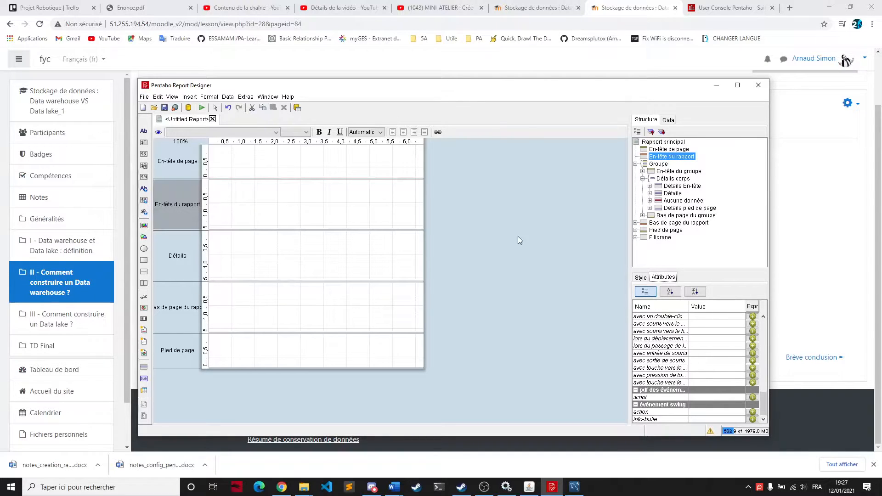
# Review the page header, page footer and Détails bands, and the fields returned by get_selled_products_by_category.
pyautogui.click(192, 119)
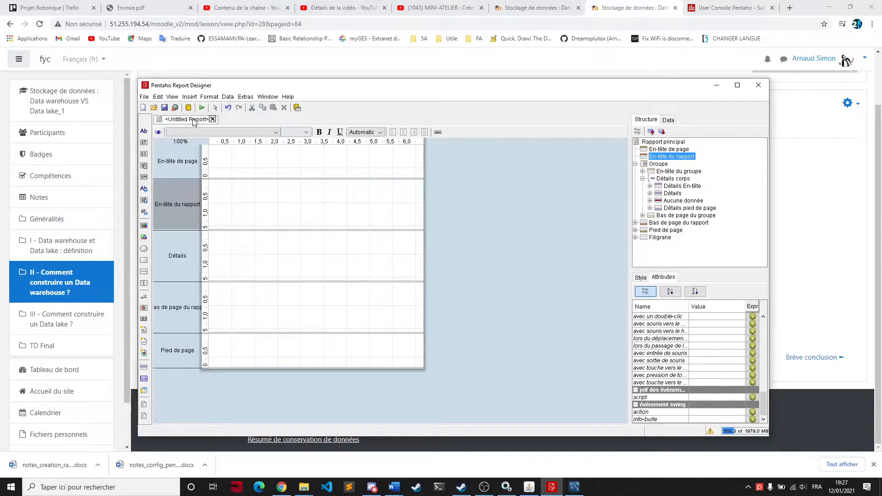
pyautogui.click(243, 161)
pyautogui.click(238, 345)
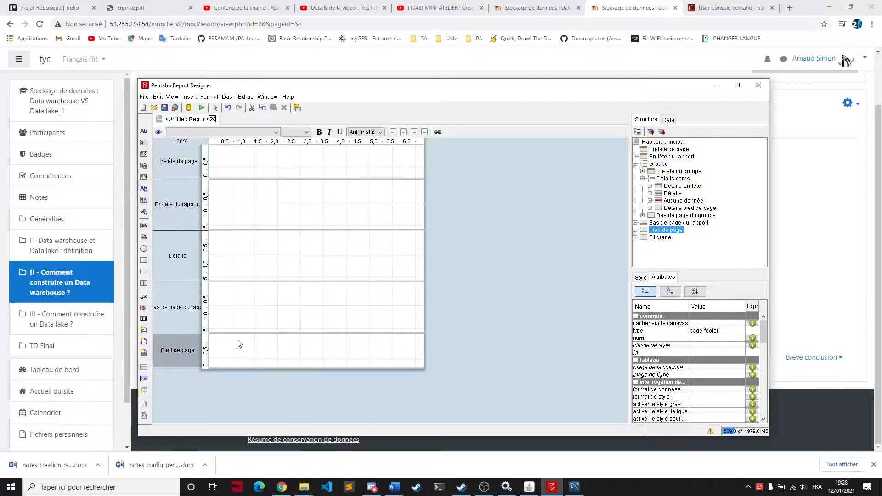
pyautogui.click(244, 162)
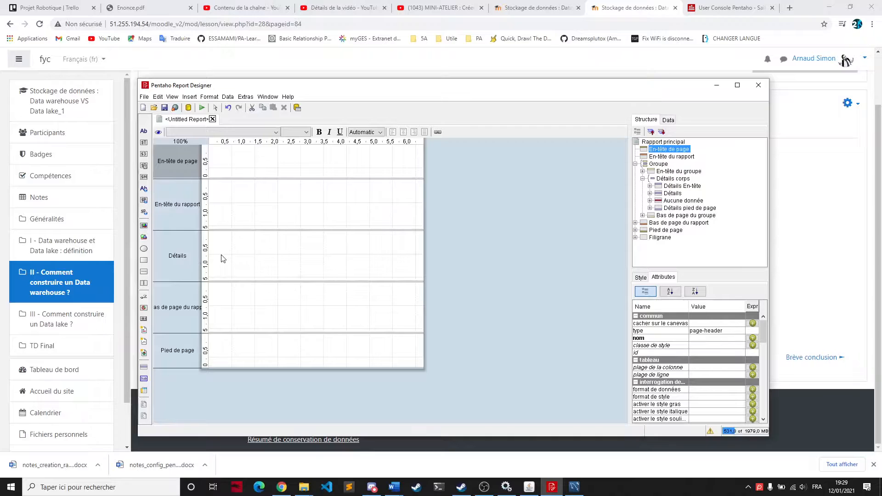
pyautogui.click(201, 257)
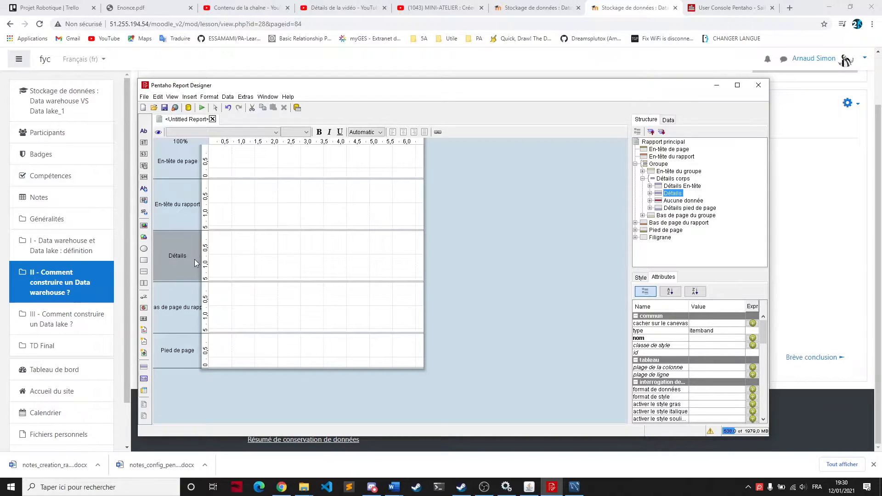
pyautogui.click(669, 120)
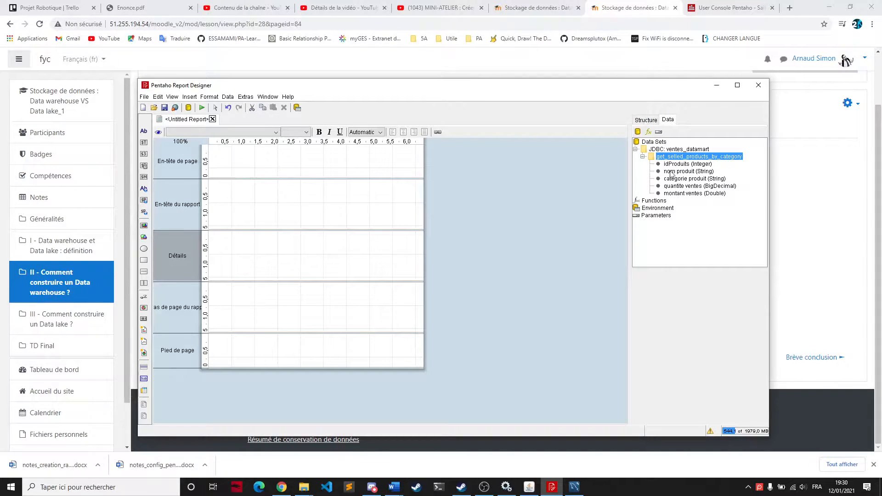
pyautogui.click(684, 164)
pyautogui.click(685, 179)
pyautogui.click(683, 193)
pyautogui.click(681, 157)
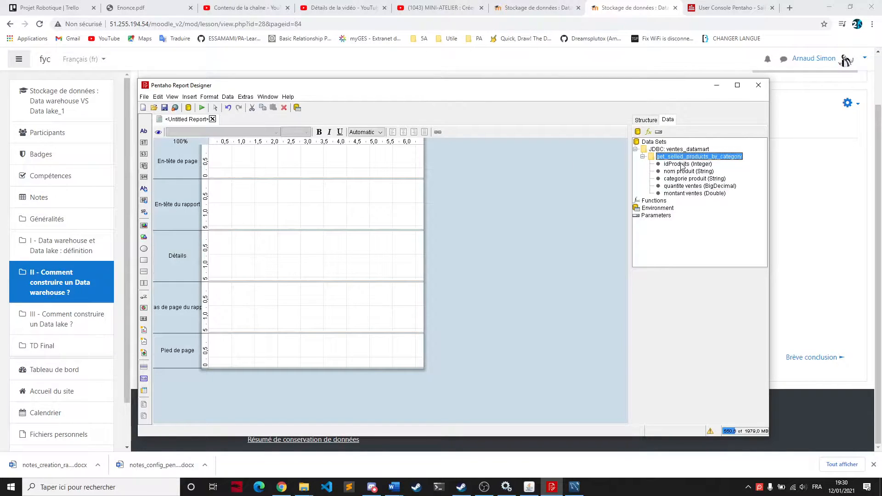
# Place the idProduits, nom produit, categorie produit, quantite ventes and montant ventes fields side by side along the upper edge of the Détails band.
pyautogui.click(683, 164)
pyautogui.moveTo(682, 165); pyautogui.dragTo(211, 236)
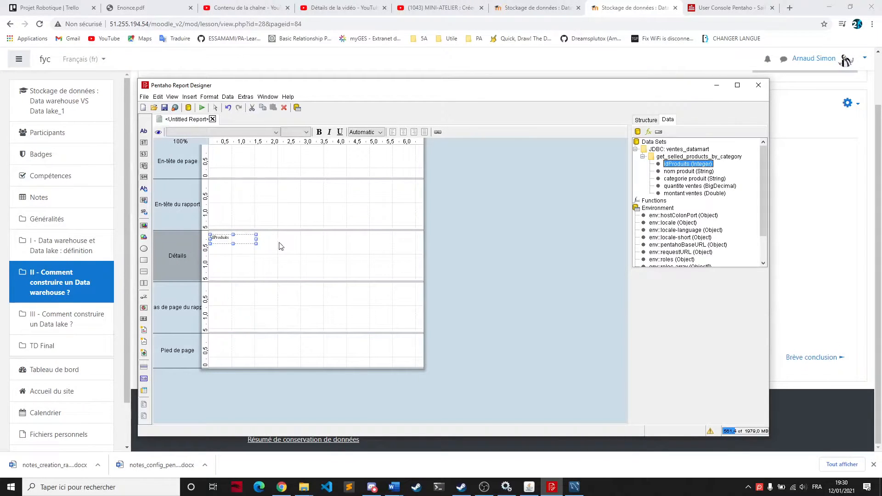
pyautogui.moveTo(675, 171); pyautogui.dragTo(240, 235)
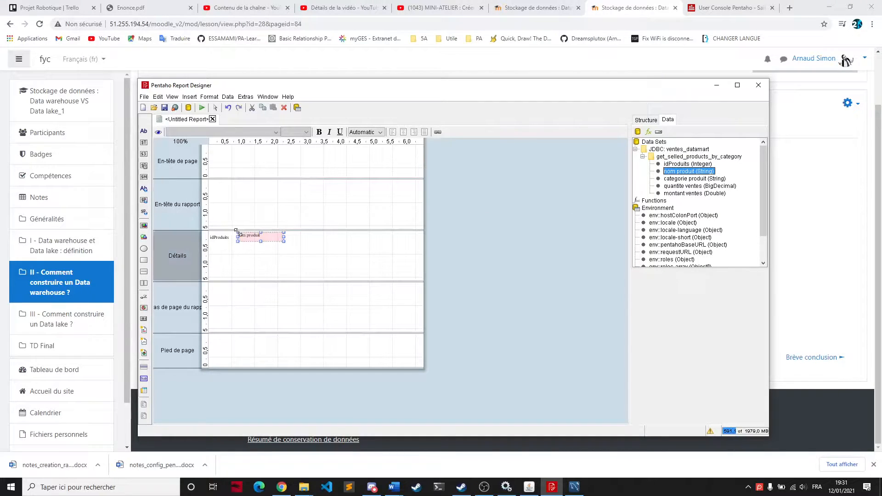
pyautogui.moveTo(700, 178); pyautogui.dragTo(285, 235)
pyautogui.moveTo(722, 186); pyautogui.dragTo(322, 231)
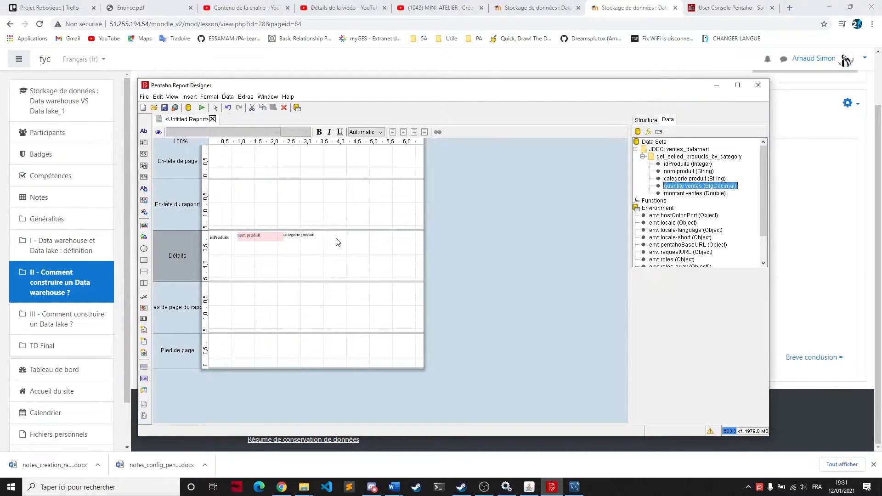
pyautogui.moveTo(674, 188); pyautogui.dragTo(321, 234)
pyautogui.click(680, 194)
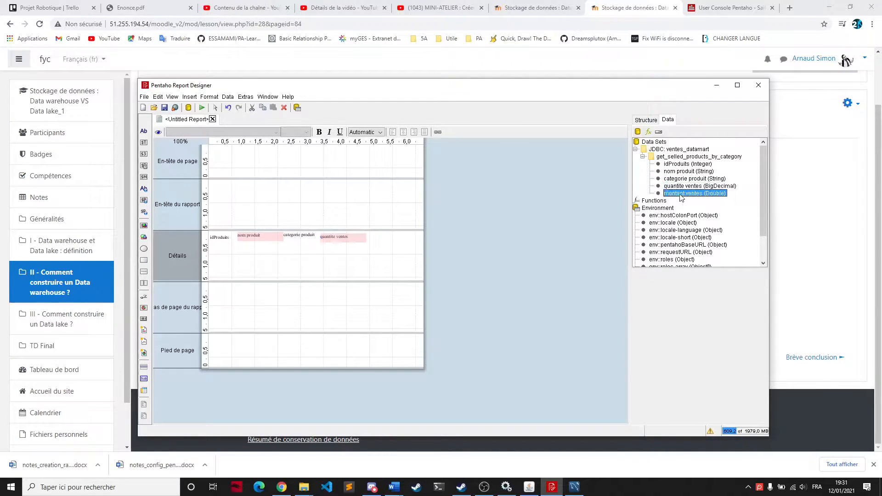
pyautogui.moveTo(427, 240); pyautogui.dragTo(369, 232)
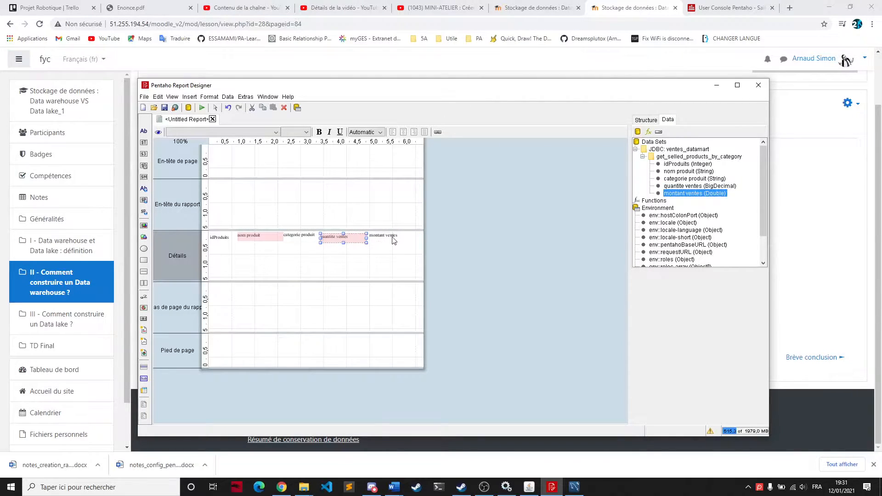
# Examine the fields listed under Détails in the report structure, checking the quantite ventes field's style and the attributes of quantite ventes and nom produit.
pyautogui.click(646, 120)
pyautogui.click(672, 193)
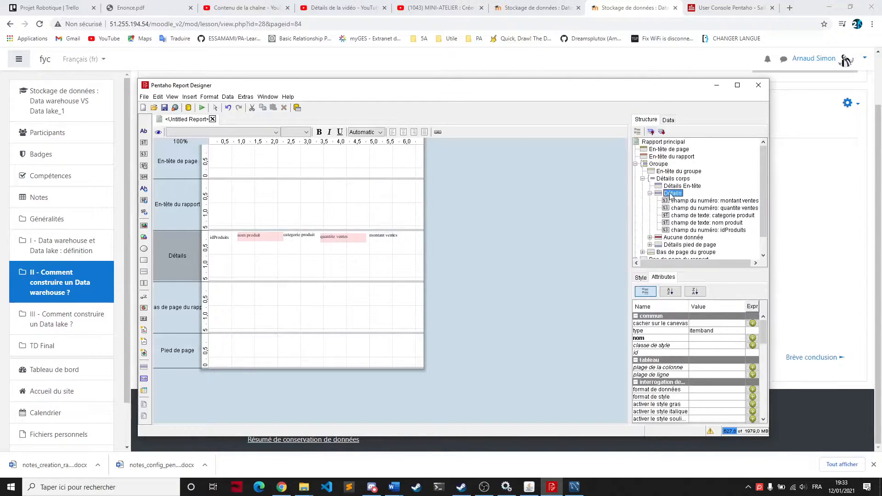
pyautogui.scroll(-1, 700, 184)
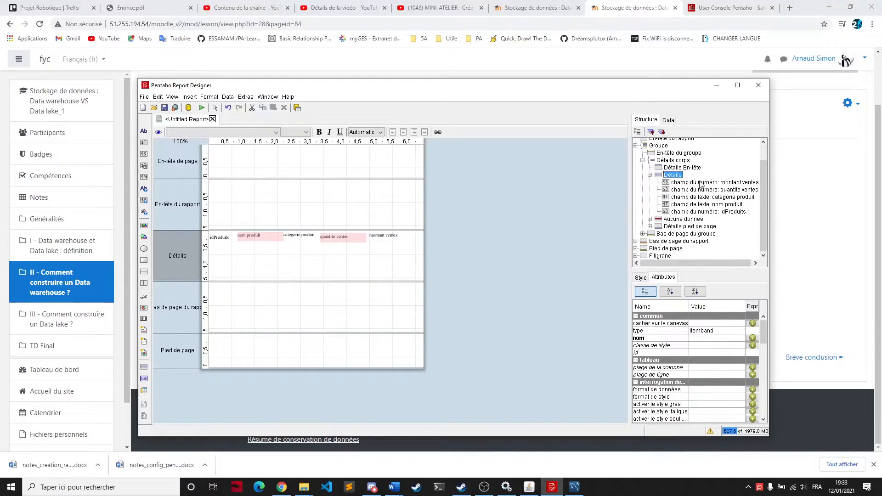
pyautogui.click(699, 183)
pyautogui.click(698, 190)
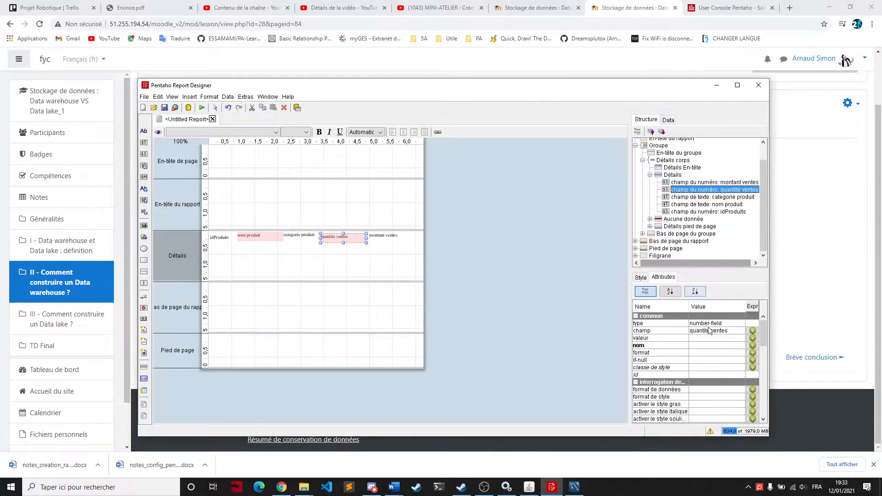
pyautogui.click(640, 278)
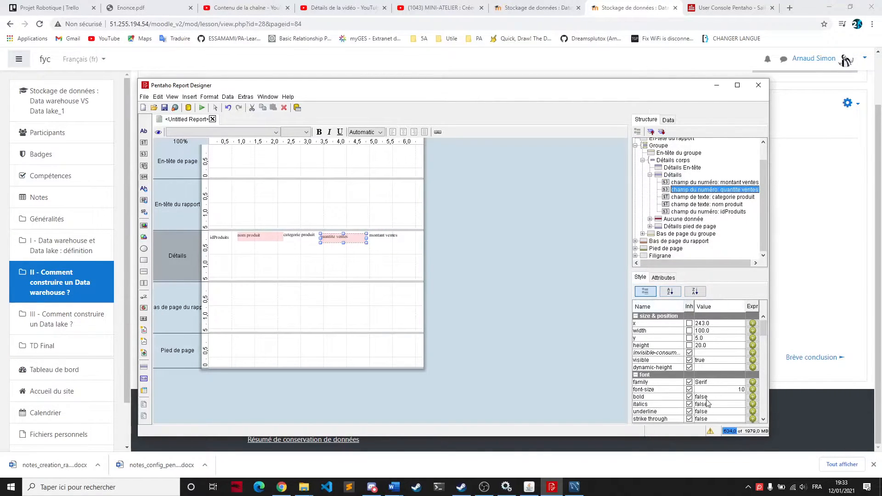
pyautogui.click(672, 278)
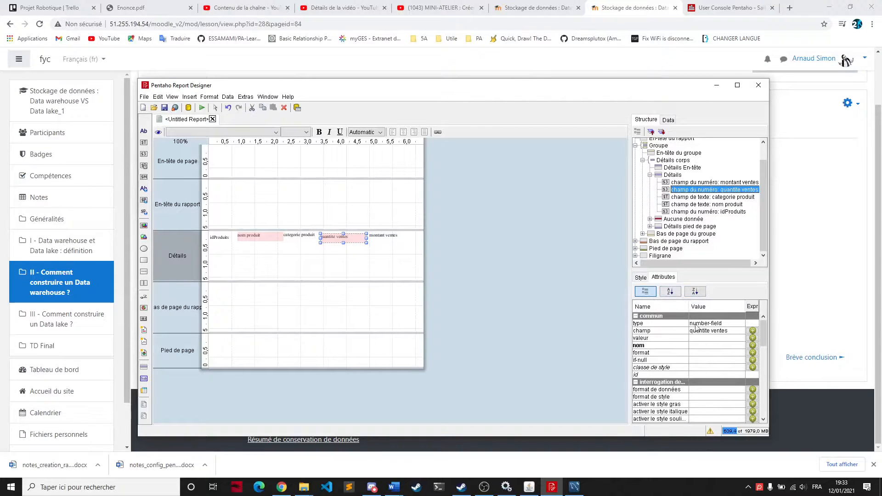
pyautogui.click(688, 204)
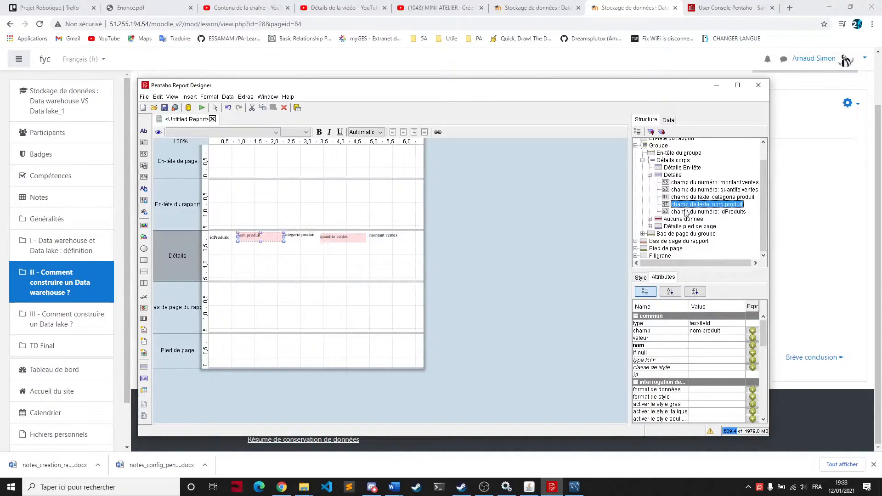
# Compare the highlighted nom produit and quantite ventes fields in the Détails band and view the nom produit field's style properties.
pyautogui.click(384, 220)
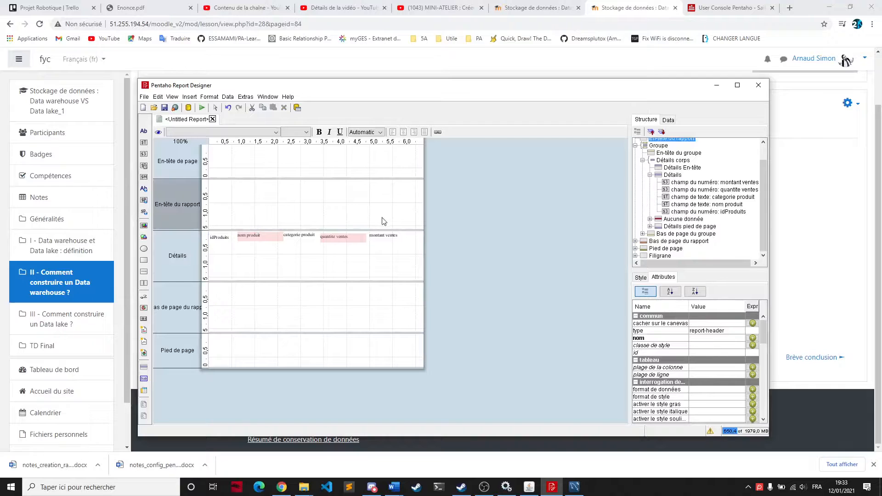
pyautogui.click(265, 237)
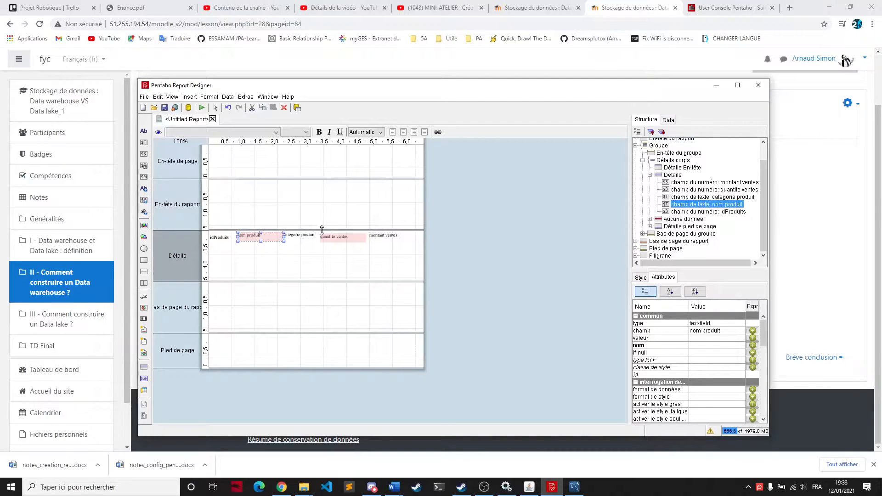
pyautogui.click(334, 239)
pyautogui.click(264, 239)
pyautogui.click(331, 239)
pyautogui.click(275, 237)
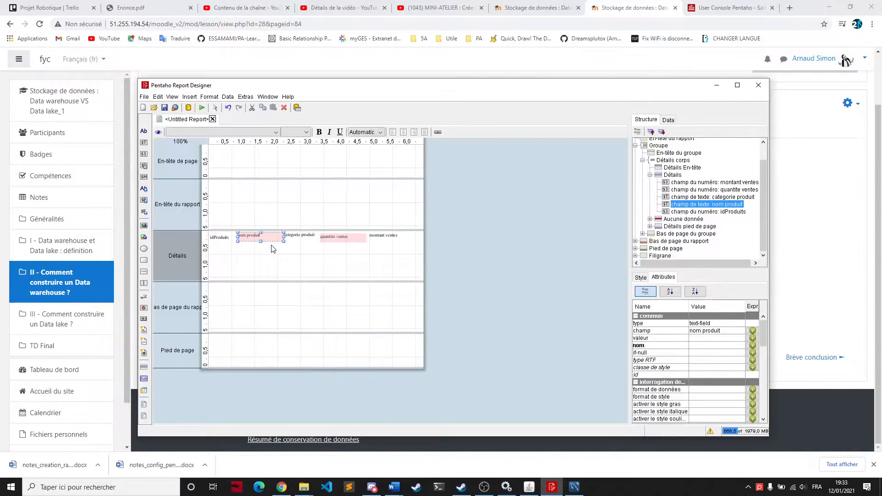
pyautogui.click(272, 247)
pyautogui.click(273, 239)
pyautogui.click(640, 277)
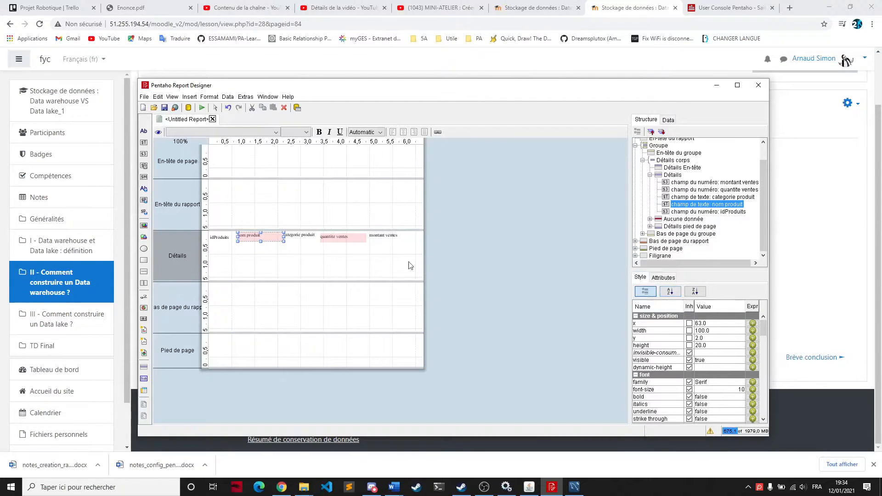
# Narrow the idProduits field to about 53 and reposition nom produit, categorie produit and quantite ventes to separate the overlapping fields in the Détails band.
pyautogui.click(231, 238)
pyautogui.click(265, 239)
pyautogui.click(229, 238)
pyautogui.moveTo(256, 238); pyautogui.dragTo(289, 238)
pyautogui.click(251, 235)
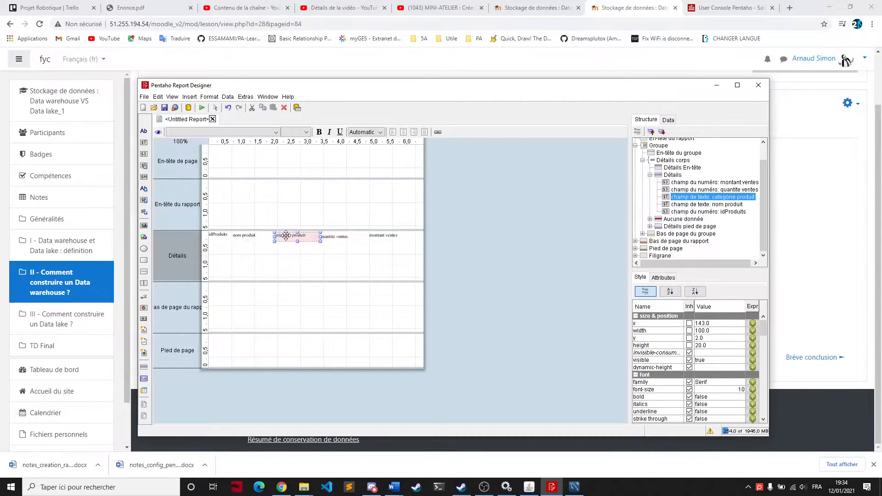
pyautogui.moveTo(342, 242); pyautogui.dragTo(341, 234)
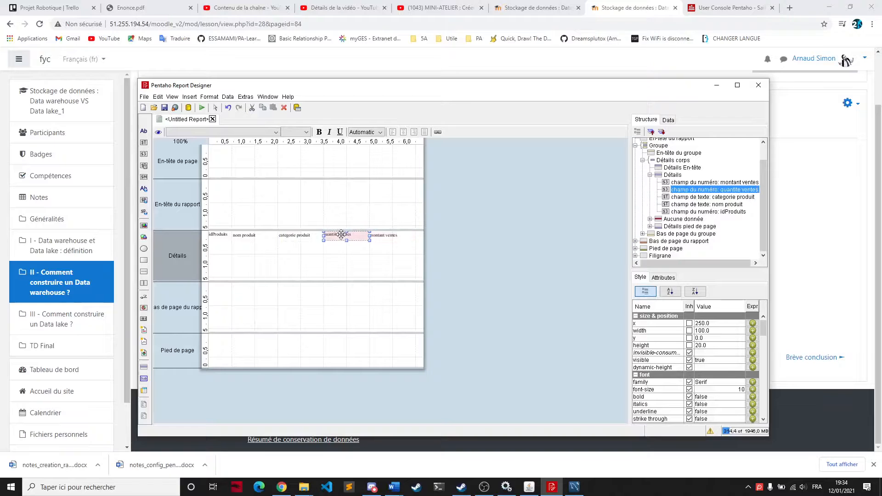
pyautogui.click(385, 235)
pyautogui.click(380, 254)
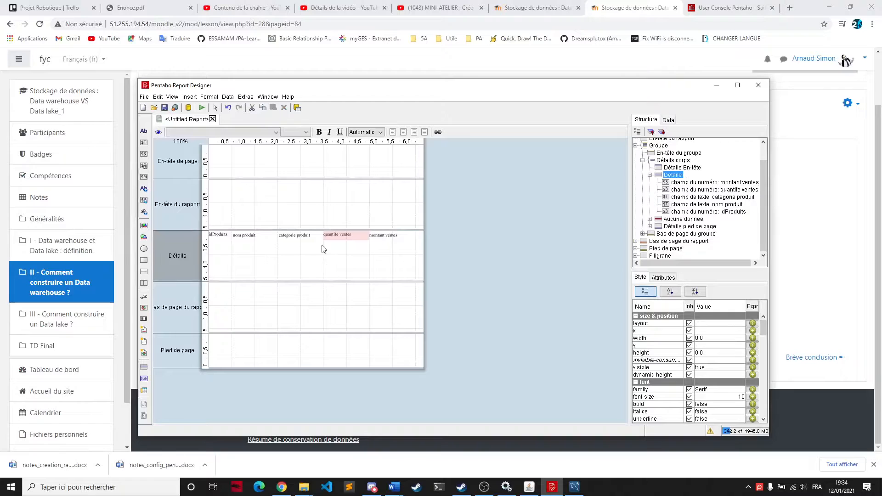
# Check the report's page setup, including orientation, page size and margins, without changing it.
pyautogui.click(146, 97)
pyautogui.click(191, 256)
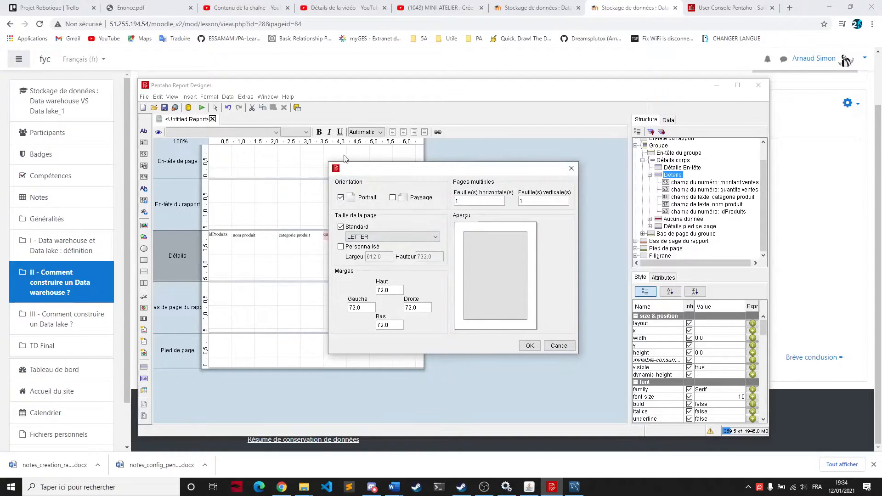
pyautogui.click(570, 168)
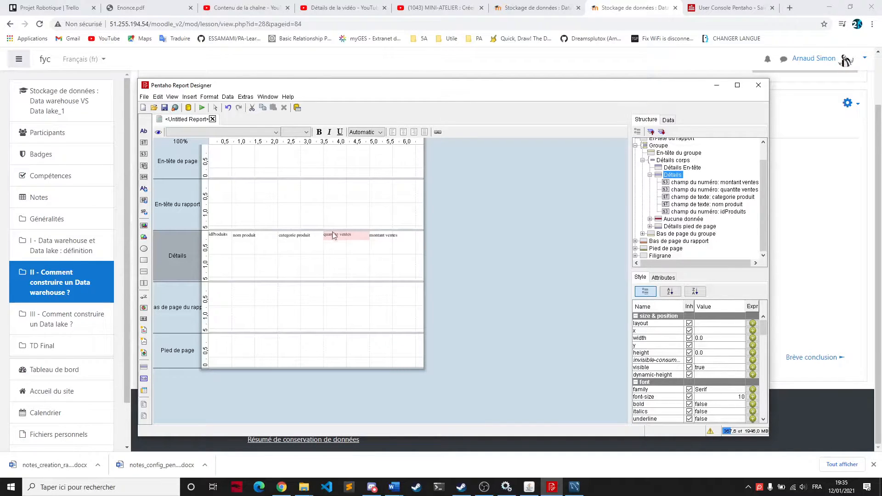
# Shift the categorie produit field to about x 140 and set all five Détails fields to y 0 and height 20.
pyautogui.click(290, 236)
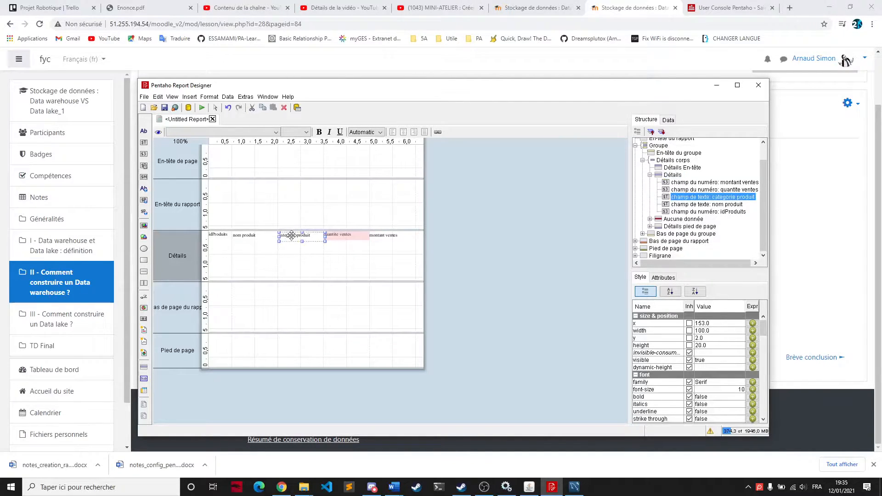
pyautogui.click(346, 253)
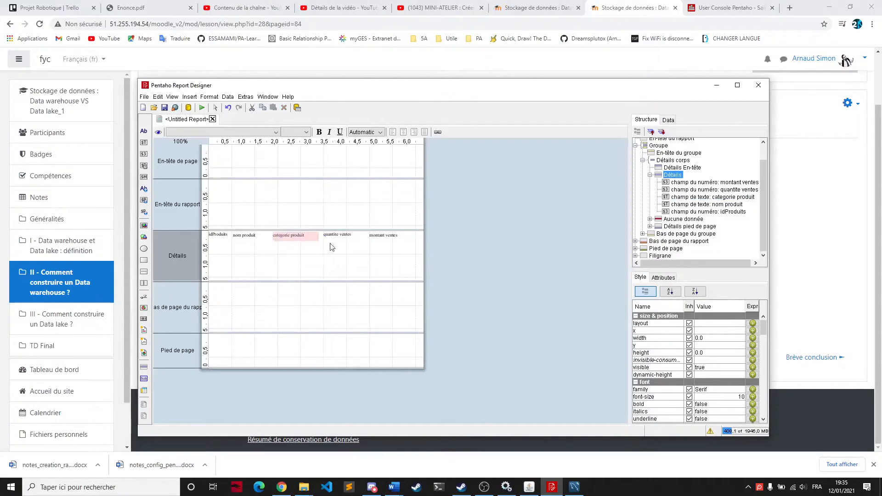
pyautogui.click(219, 235)
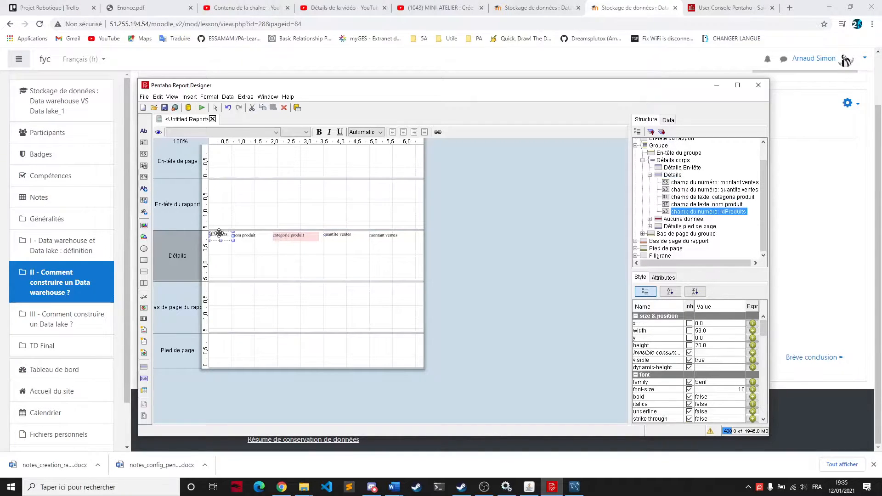
pyautogui.keyDown('shift'); pyautogui.click(372, 235); pyautogui.keyUp('shift')
pyautogui.keyDown('shift'); pyautogui.click(338, 236); pyautogui.keyUp('shift')
pyautogui.keyDown('shift'); pyautogui.click(294, 236); pyautogui.keyUp('shift')
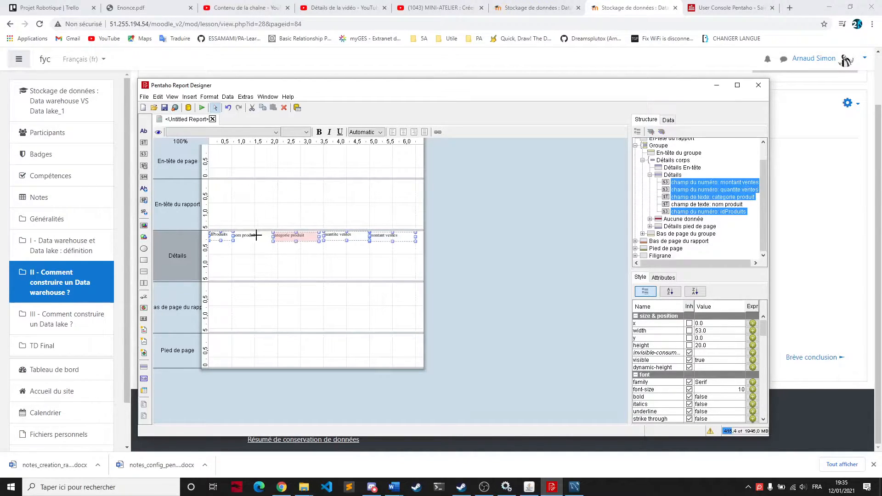
pyautogui.keyDown('shift'); pyautogui.click(257, 235); pyautogui.keyUp('shift')
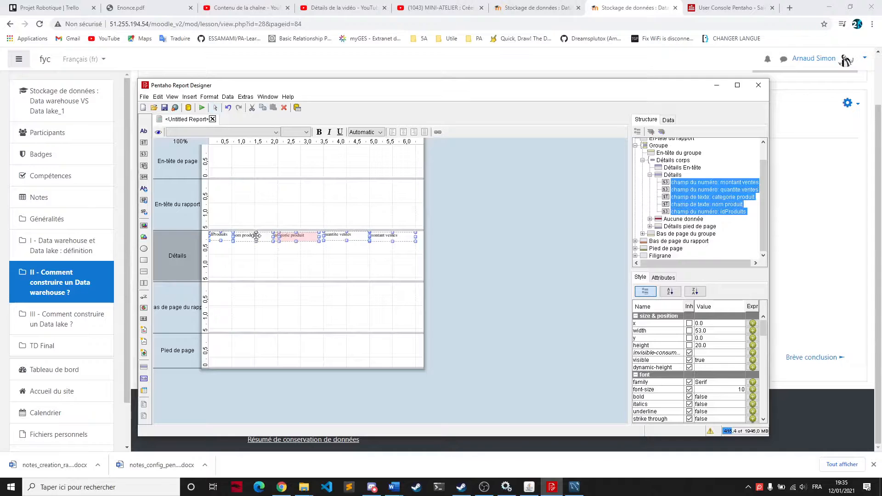
pyautogui.click(703, 338)
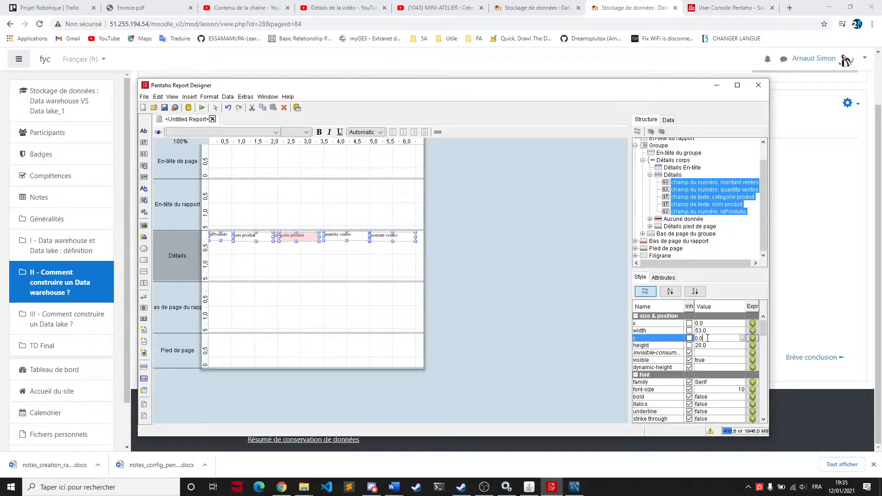
pyautogui.press('Return')
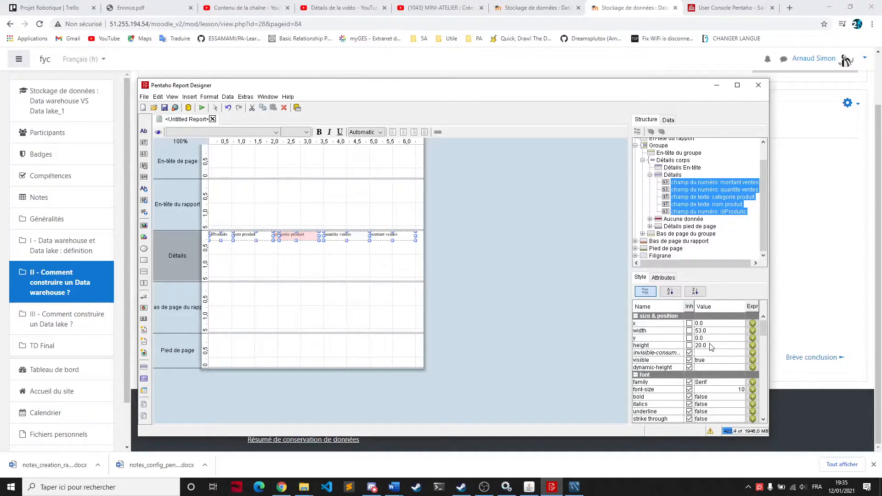
pyautogui.click(706, 345)
pyautogui.press('Return')
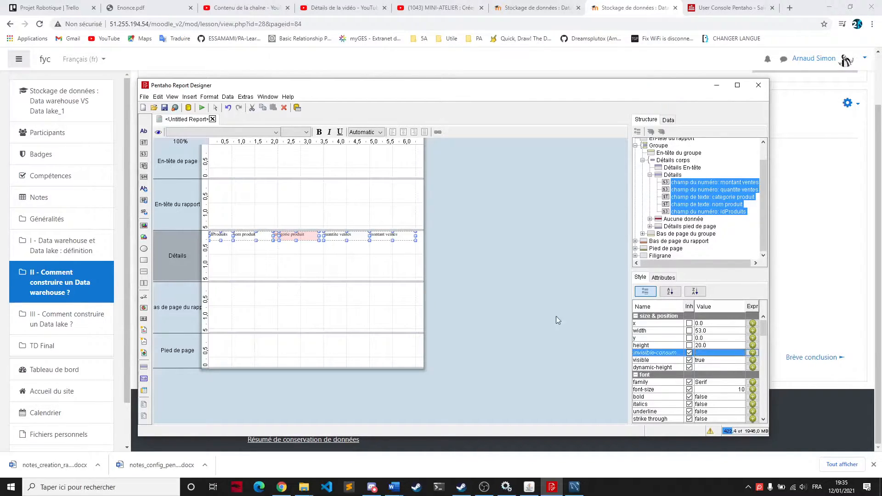
pyautogui.click(319, 253)
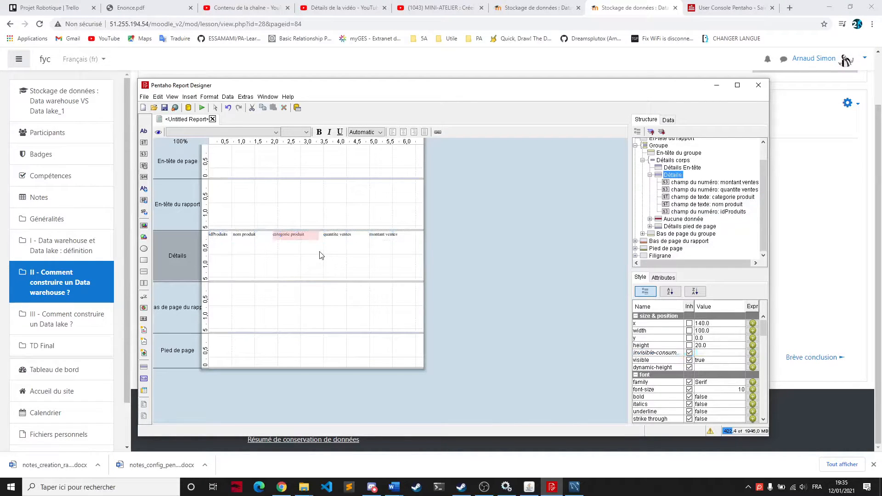
# Set the idProduits field's width to 50.
pyautogui.click(220, 234)
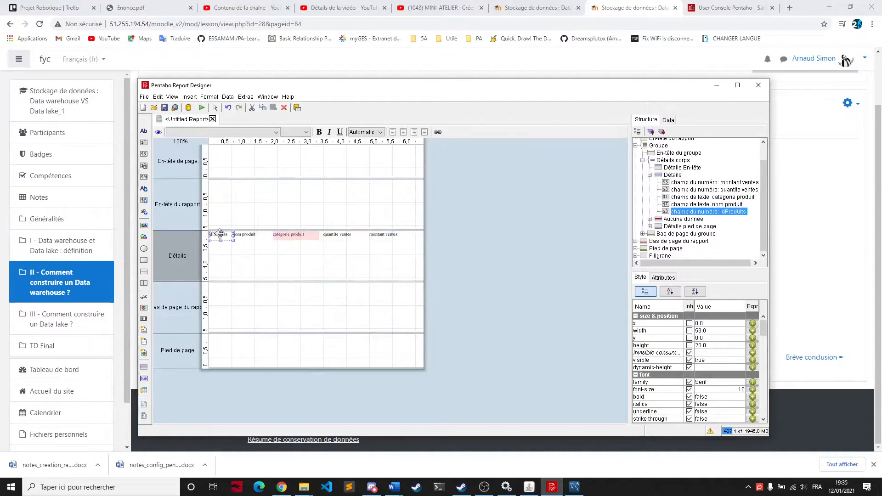
pyautogui.click(707, 330)
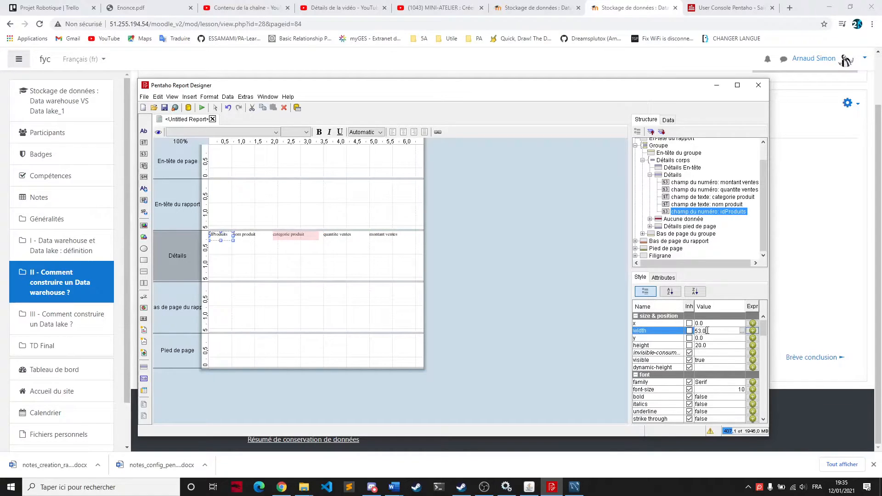
pyautogui.write('5')
pyautogui.press('Return')
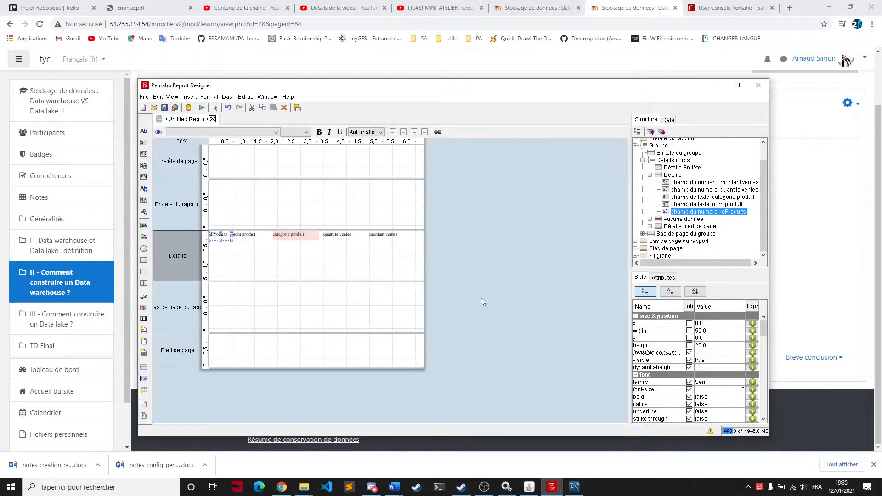
# Position the nom produit field at x 50 and set its width to 150.
pyautogui.click(256, 240)
pyautogui.click(251, 239)
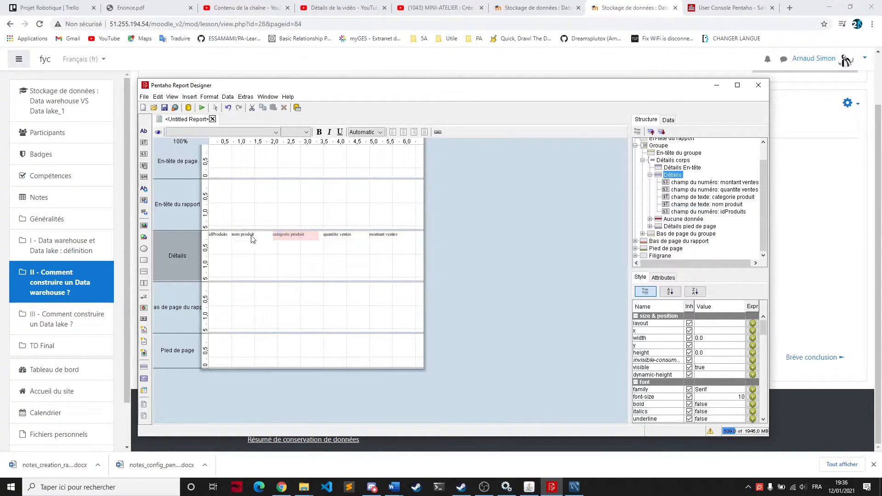
pyautogui.click(248, 236)
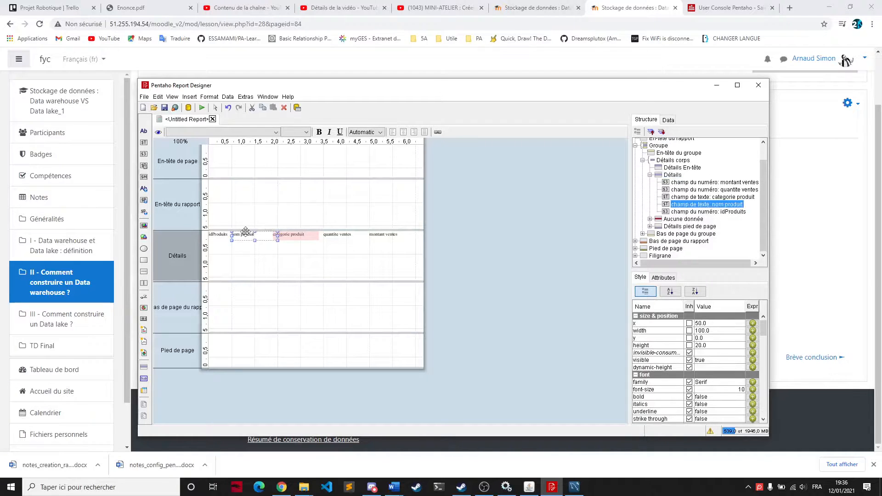
pyautogui.click(711, 325)
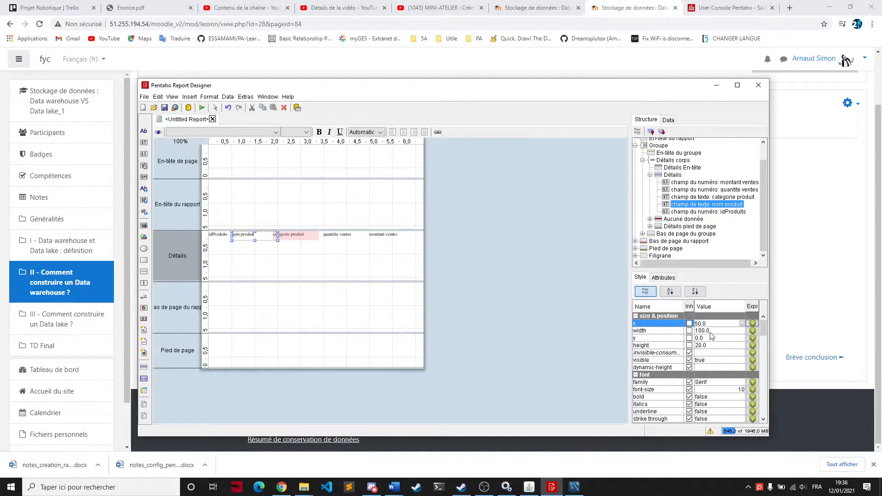
pyautogui.click(702, 330)
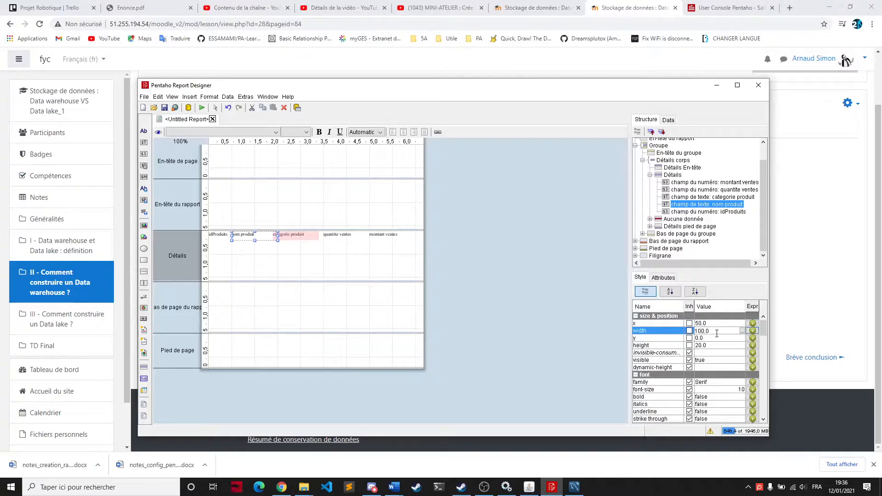
pyautogui.press('Return')
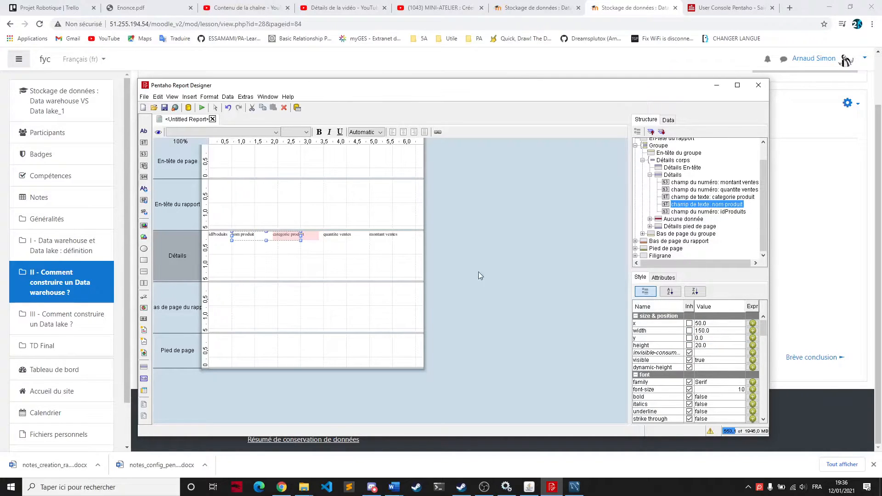
# Set the categorie produit field's x position to 200.
pyautogui.click(317, 234)
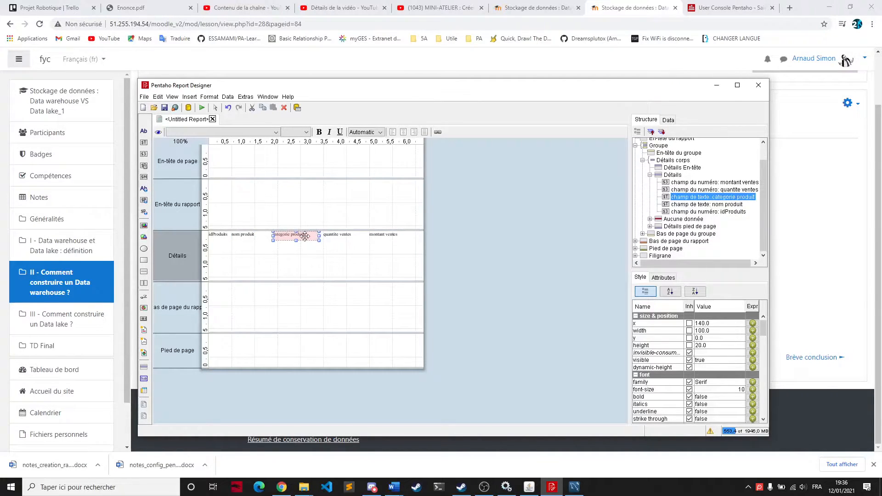
pyautogui.click(704, 323)
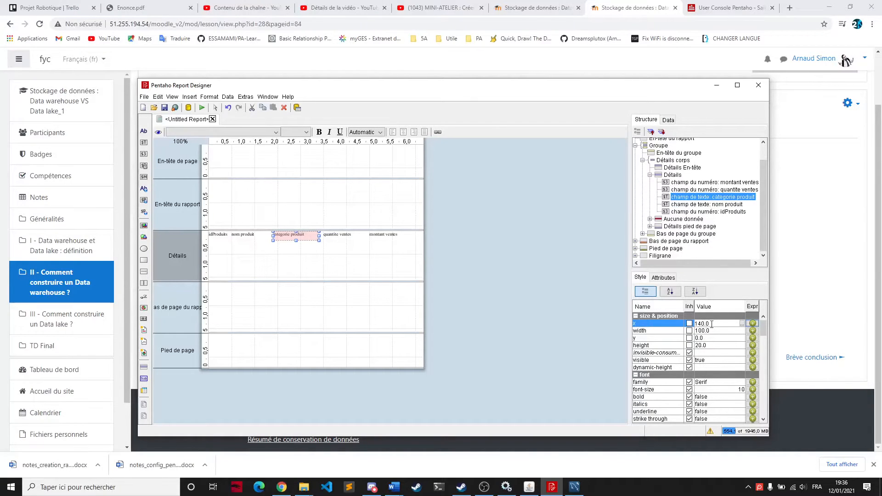
pyautogui.write('200')
pyautogui.press('Return')
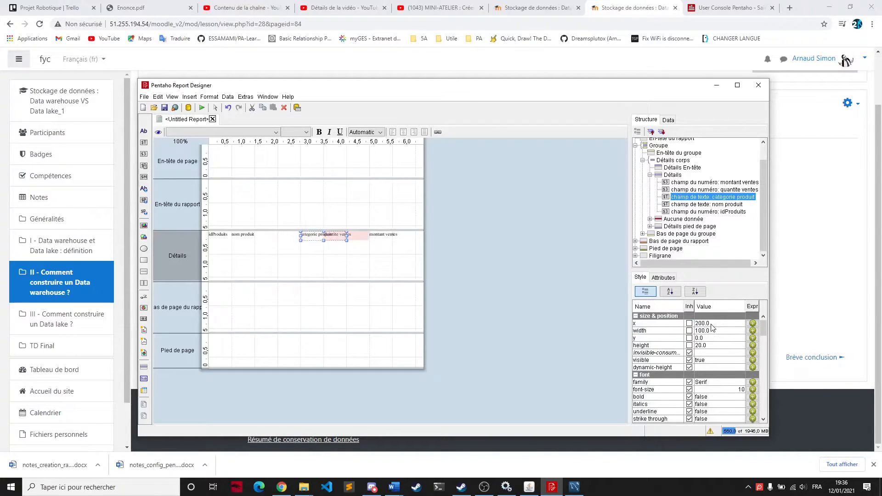
# Undo the last changes to the categorie produit position and the nom produit width.
pyautogui.click(260, 240)
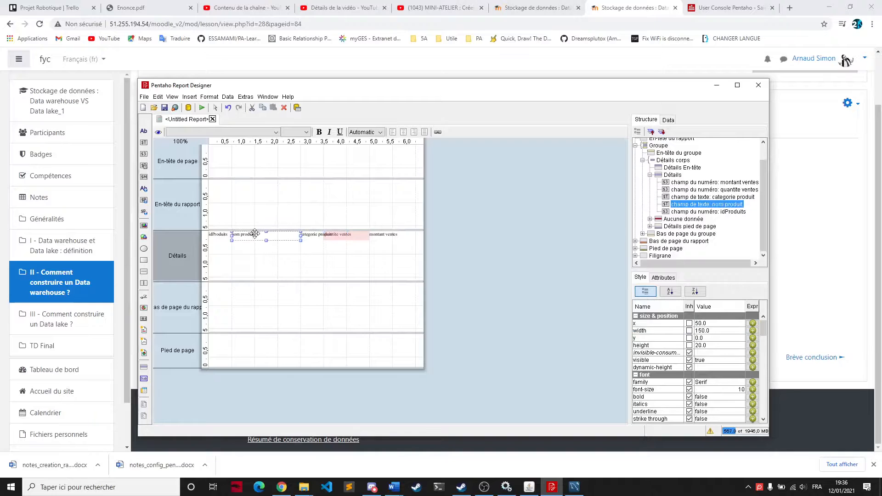
pyautogui.hotkey('ctrl', 'z')
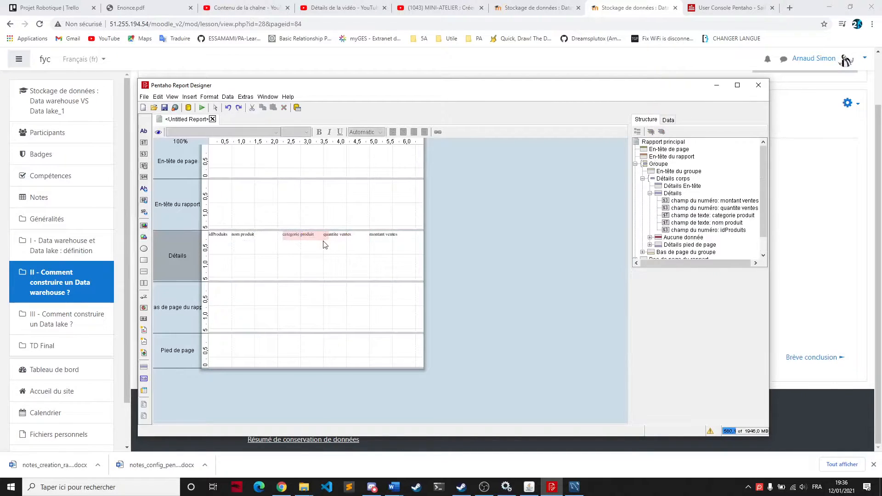
pyautogui.click(328, 251)
pyautogui.hotkey('ctrl', 'z')
# Move the categorie produit field to x 200 again, clear of the nom produit field.
pyautogui.click(276, 235)
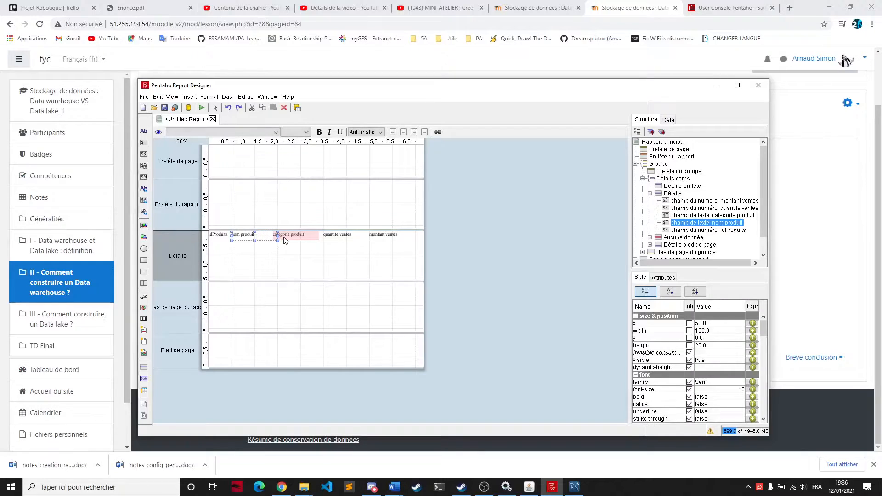
pyautogui.click(716, 324)
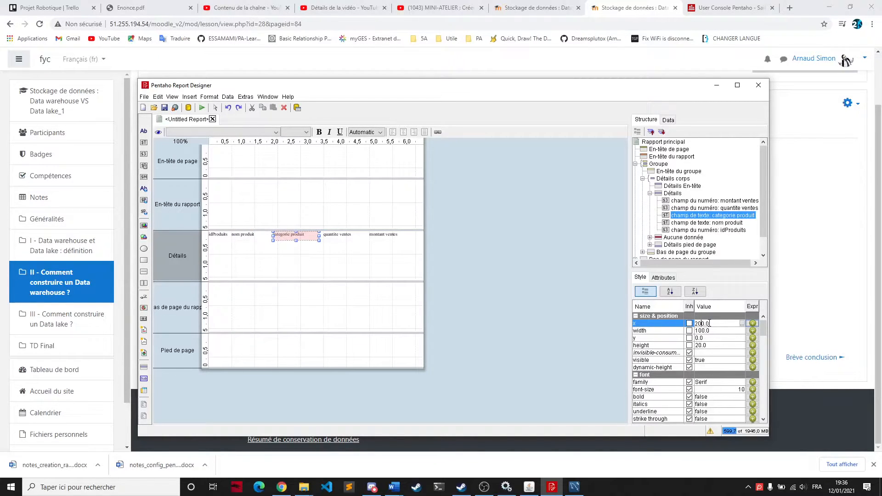
pyautogui.write('200.0')
pyautogui.press('Return')
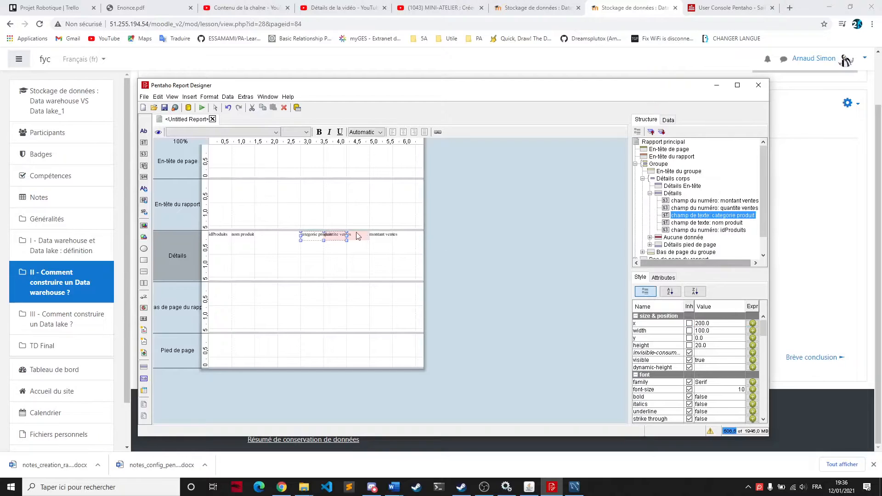
pyautogui.click(365, 234)
pyautogui.click(366, 246)
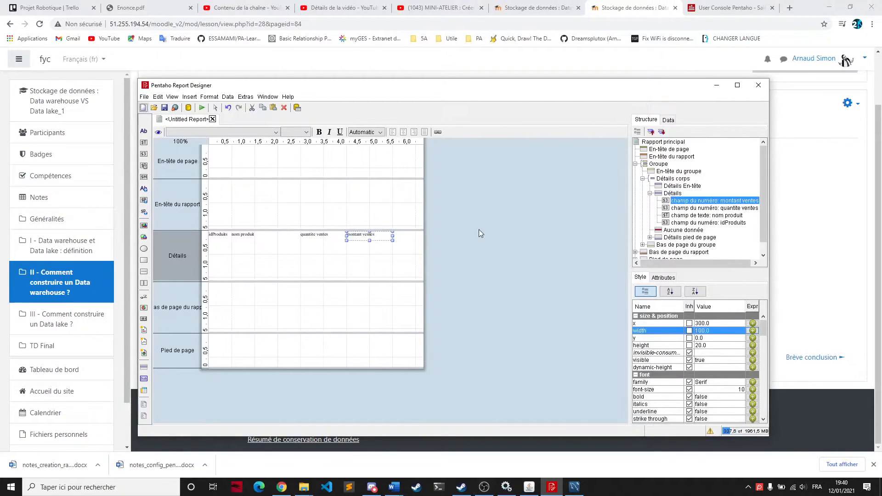
# Preview the report's product rows and return to the design view.
pyautogui.click(157, 132)
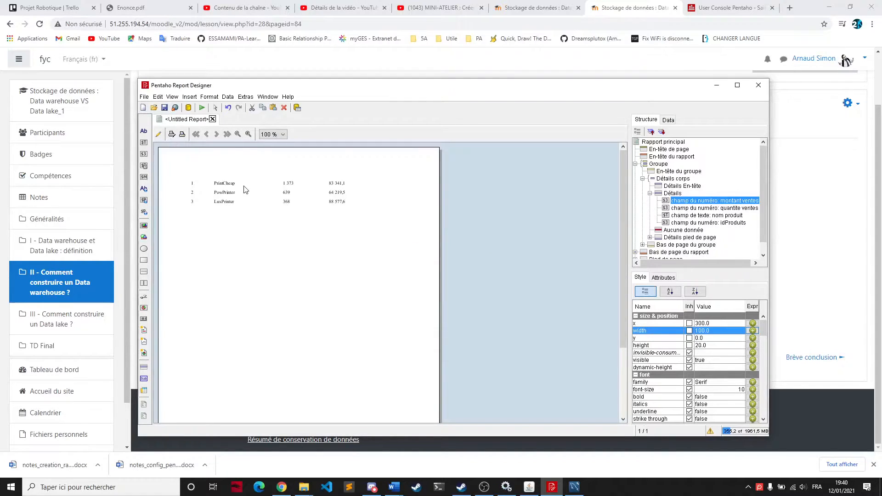
pyautogui.click(158, 134)
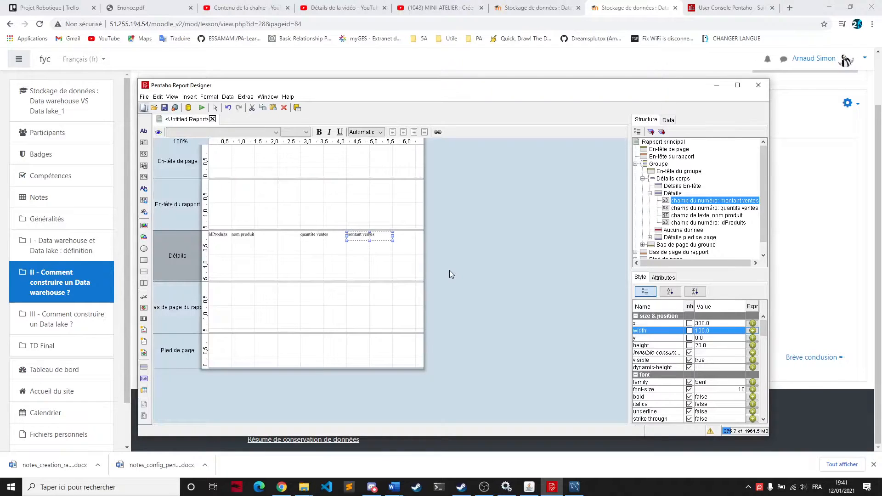
# Start a new report parameter and check which queries its prompt can use.
pyautogui.click(668, 120)
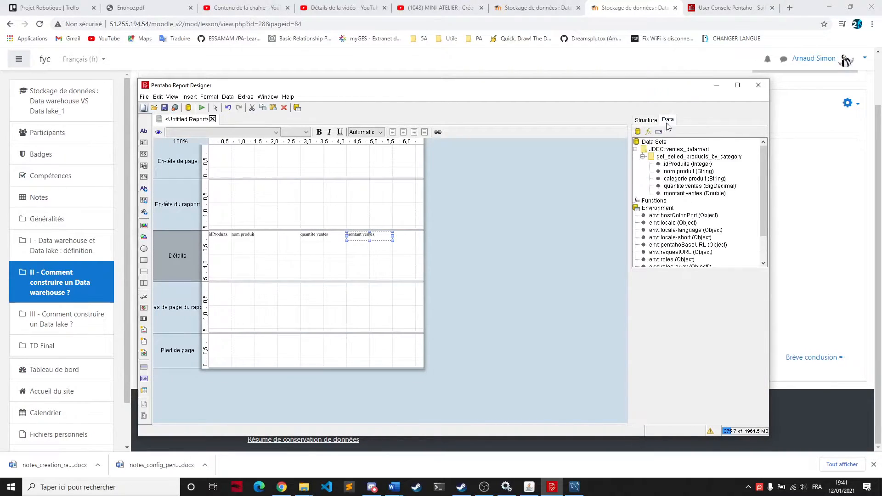
pyautogui.click(658, 133)
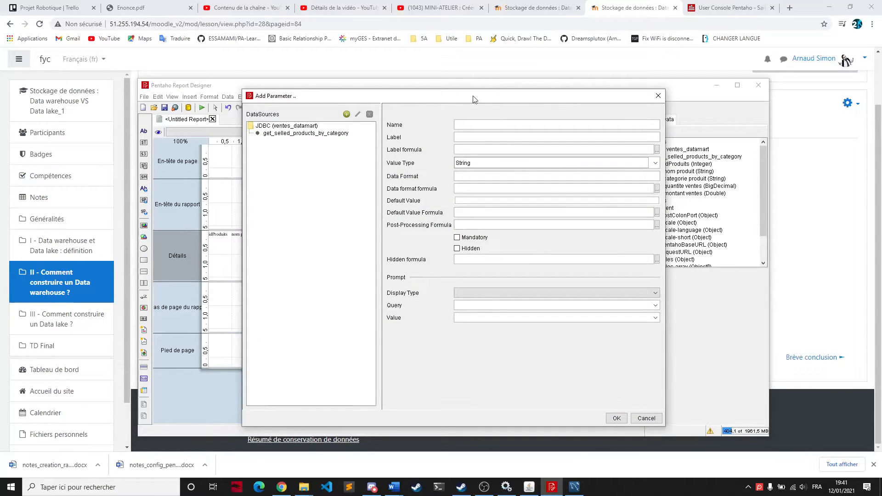
pyautogui.click(642, 305)
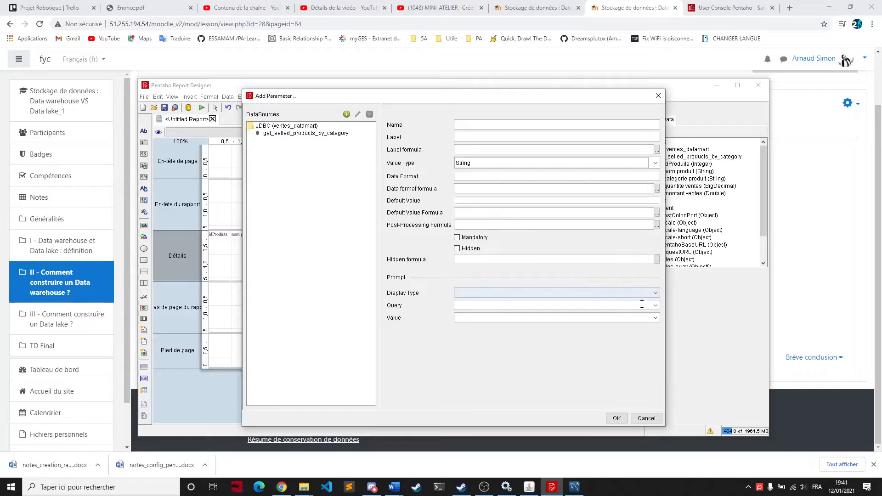
pyautogui.click(654, 305)
pyautogui.click(655, 305)
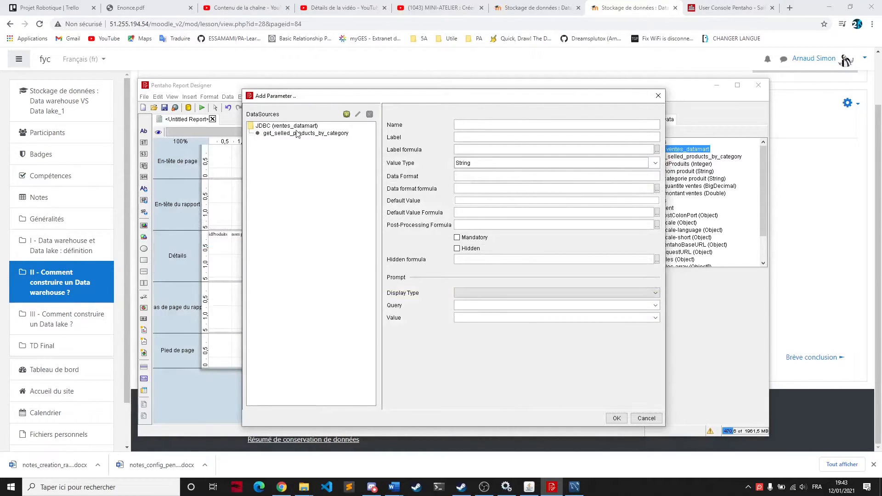
# Add a query named get_product_category to the ventes_datamart JDBC data source.
pyautogui.click(298, 128)
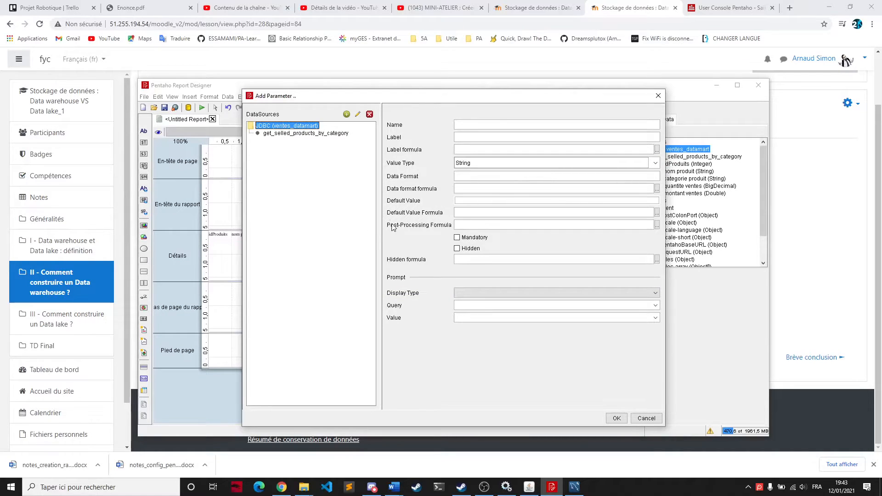
pyautogui.click(358, 116)
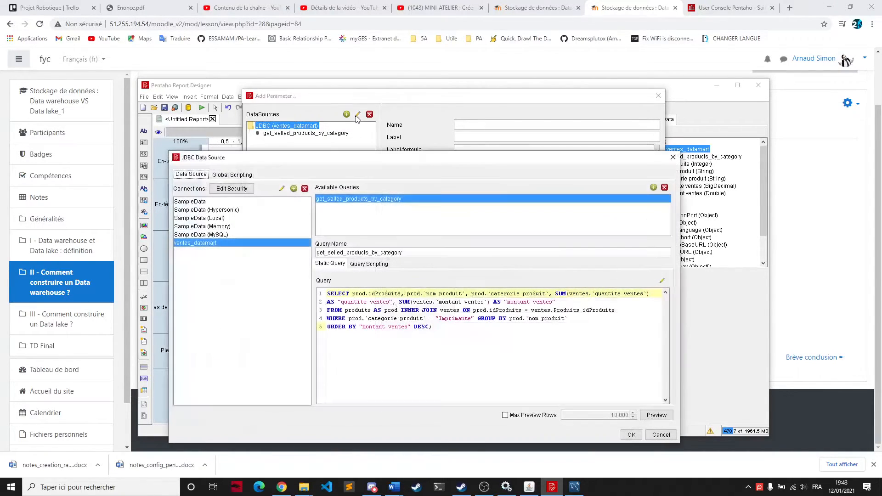
pyautogui.click(653, 188)
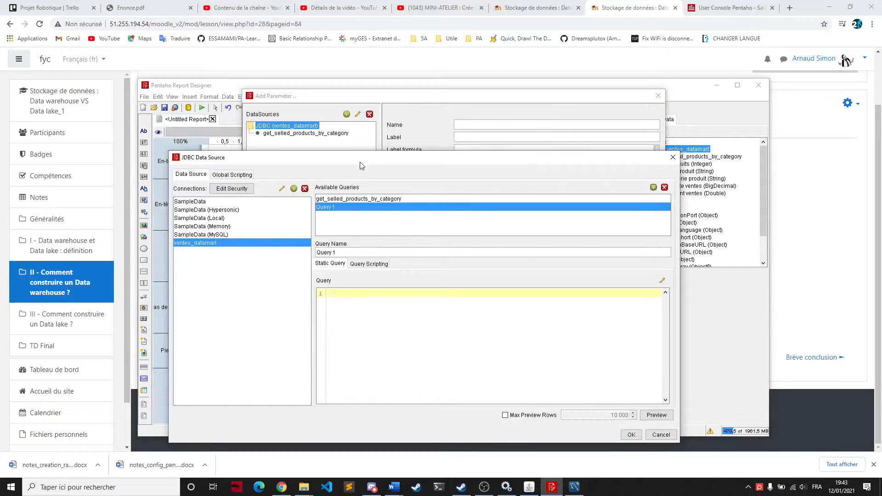
pyautogui.tripleClick(350, 249)
pyautogui.write('get_product_catego')
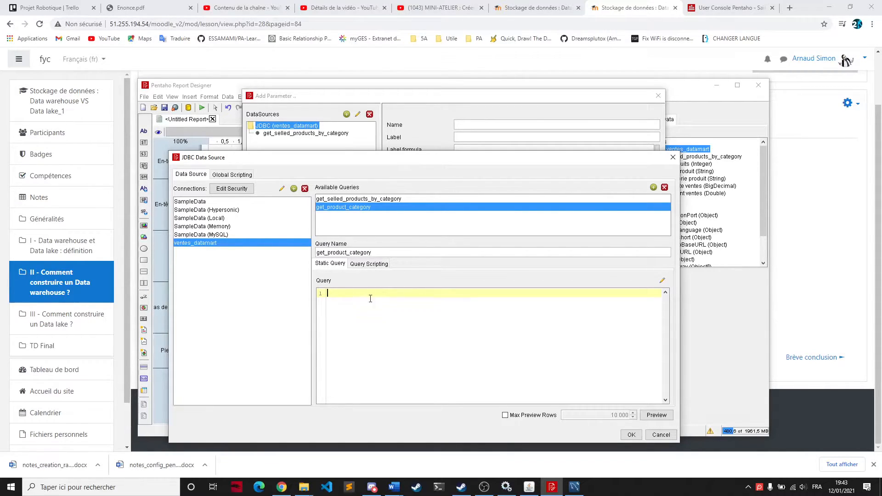
# Write the query SELECT DISTINCT `categorie produit` FROM Produits ORDER BY `categorie produit` ASC, preview its rows and save the data source.
pyautogui.write('SELECT DISTINCT `categorie produit` FROM Produits ORDER BY `categorie produit` ASC')
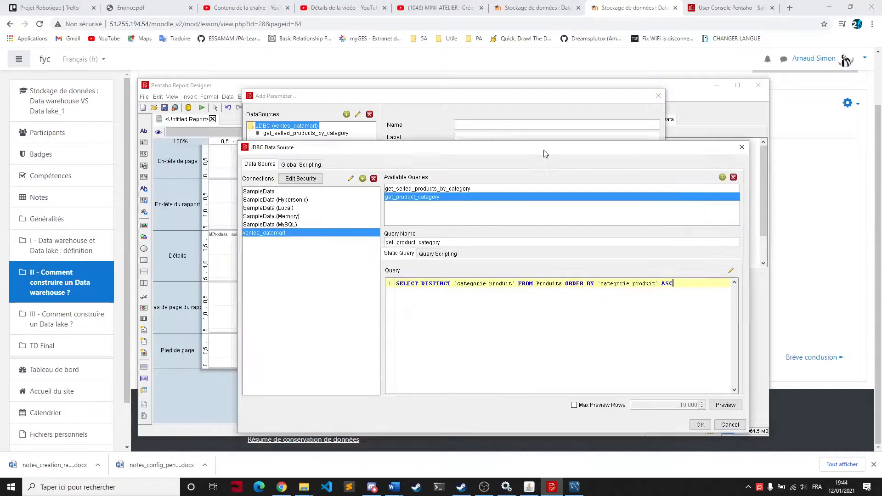
pyautogui.moveTo(399, 286); pyautogui.dragTo(546, 304)
pyautogui.click(548, 305)
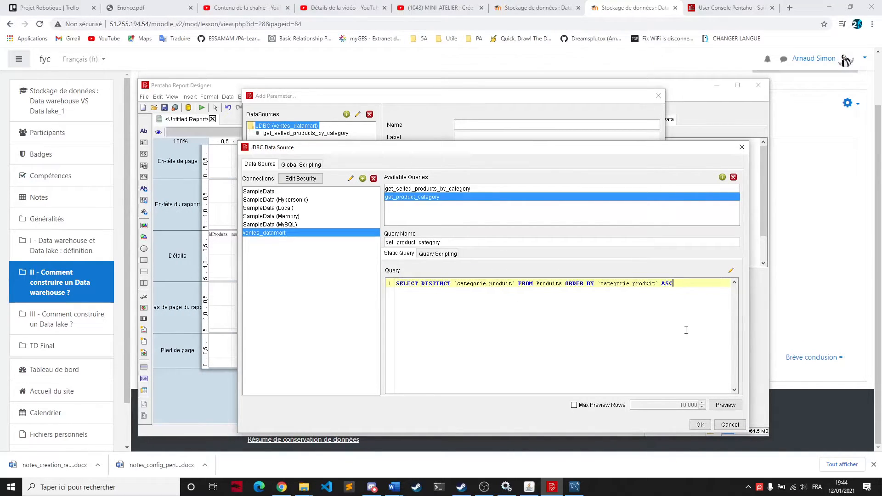
pyautogui.click(723, 406)
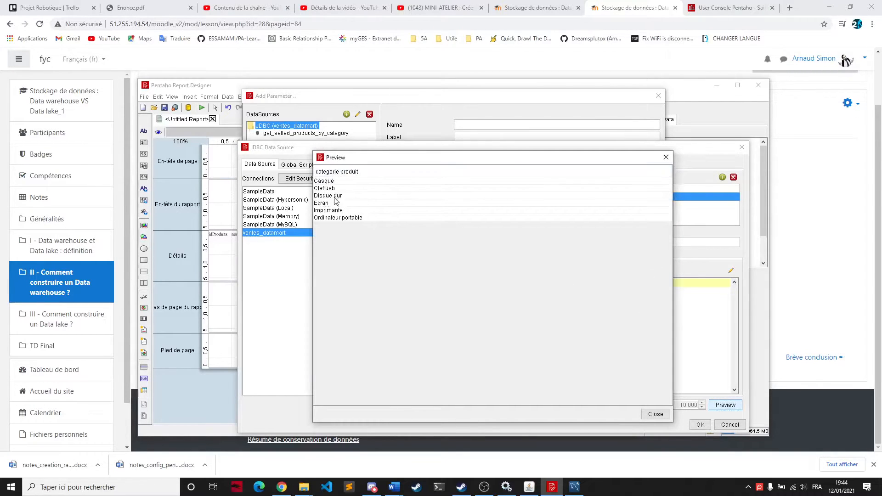
pyautogui.click(660, 414)
pyautogui.click(700, 425)
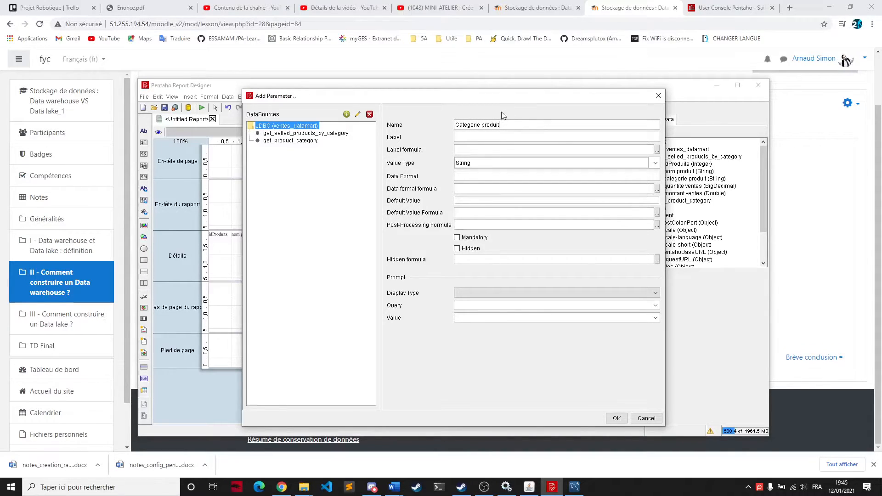
# Name the parameter "Categorie produit" and label it "Selectionnez une categorie produit".
pyautogui.click(470, 139)
pyautogui.write('Sélectionnez une categorie produit')
pyautogui.click(462, 138)
pyautogui.press('BackSpace')
pyautogui.write('egorie produit')
pyautogui.click(349, 179)
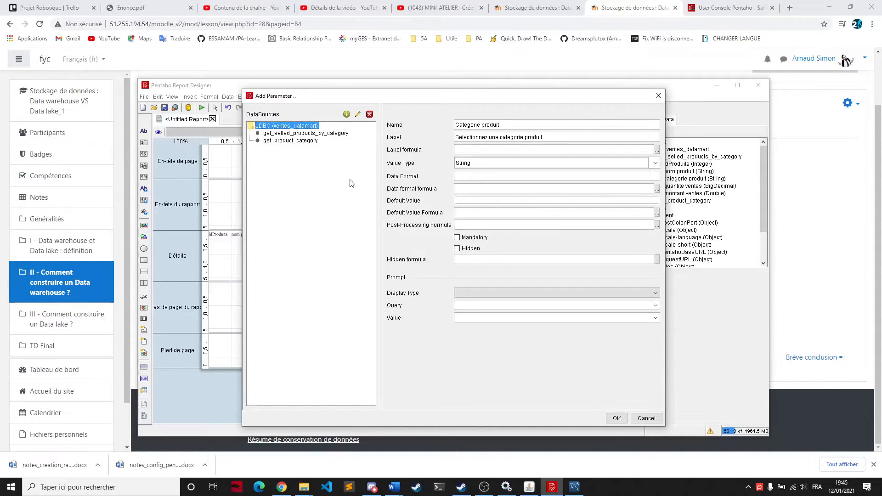
# Set the parameter's default value to "Imprimante" and make the parameter mandatory.
pyautogui.click(467, 165)
pyautogui.click(463, 202)
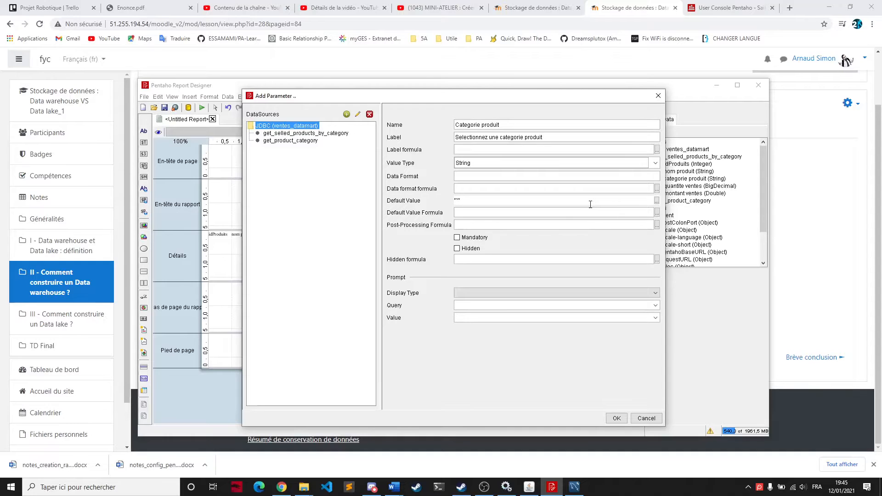
pyautogui.write('"imprimant')
pyautogui.press('BackSpace')
pyautogui.write('I')
pyautogui.click(457, 238)
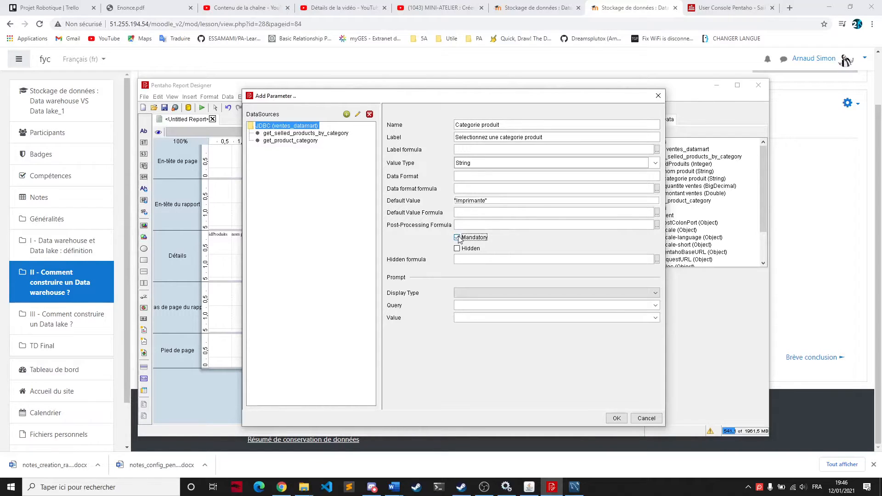
# Show the parameter as a Drop Down fed by the get_product_category query, and confirm the new parameter.
pyautogui.click(480, 293)
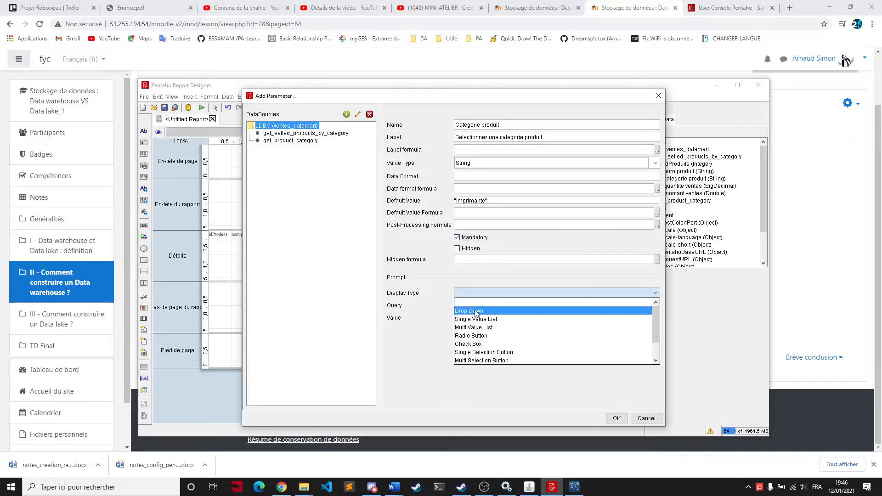
pyautogui.click(476, 311)
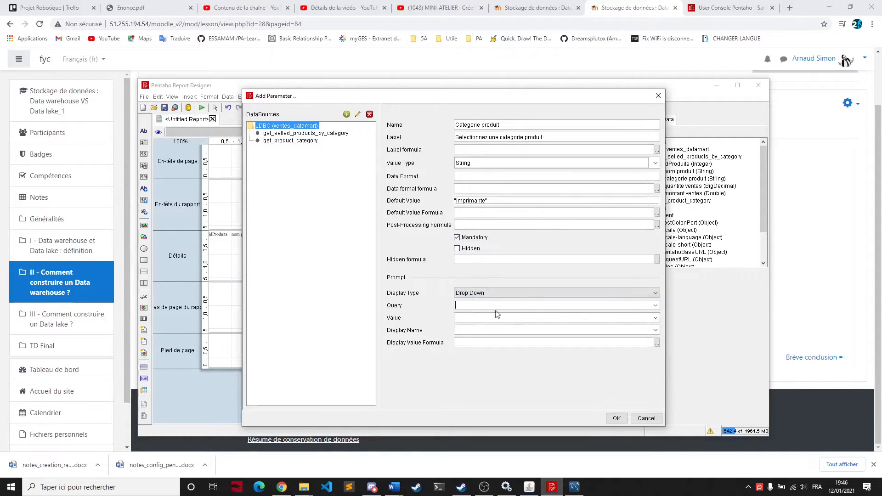
pyautogui.click(655, 305)
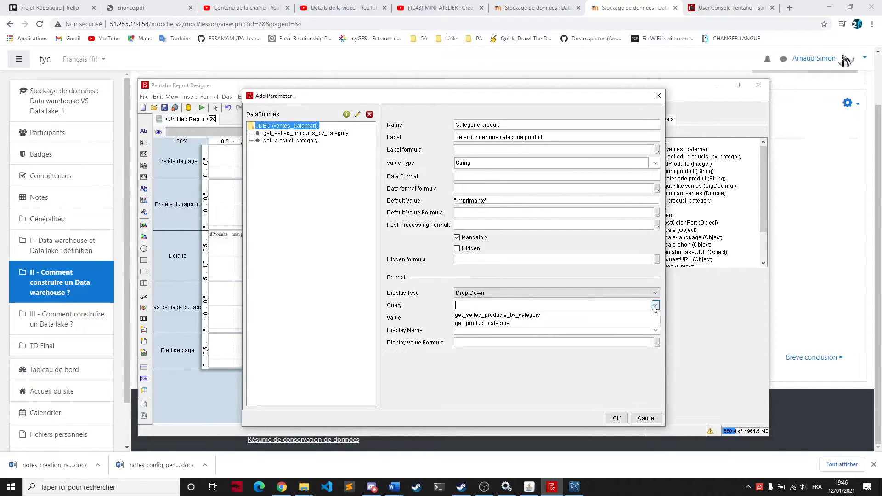
pyautogui.click(505, 323)
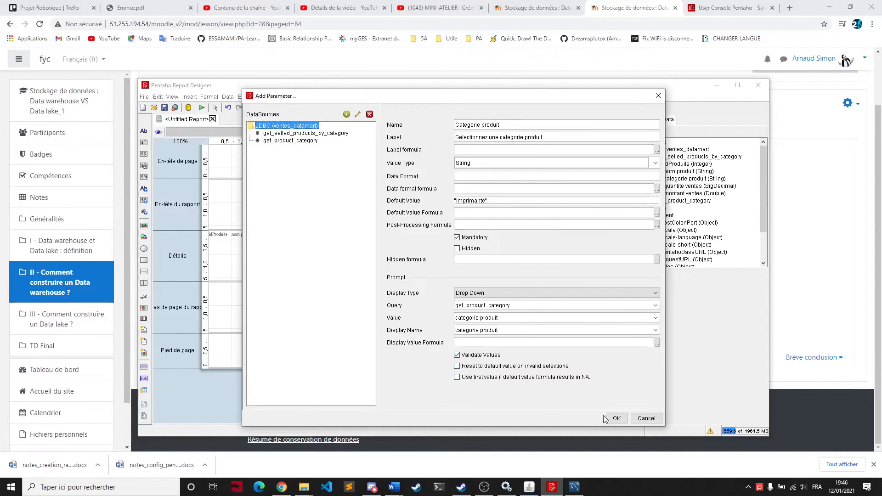
pyautogui.click(616, 418)
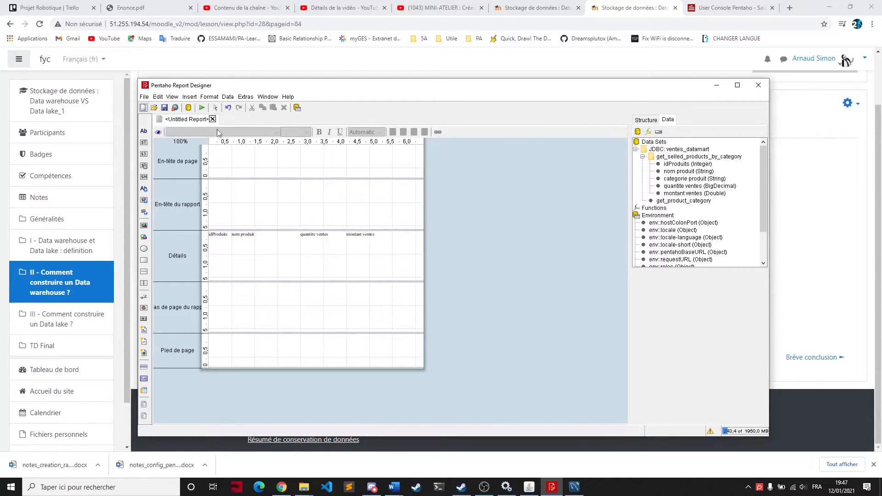
# Preview the report with the categories Imprimante and Ordinateur portable, and return to the design view.
pyautogui.click(159, 132)
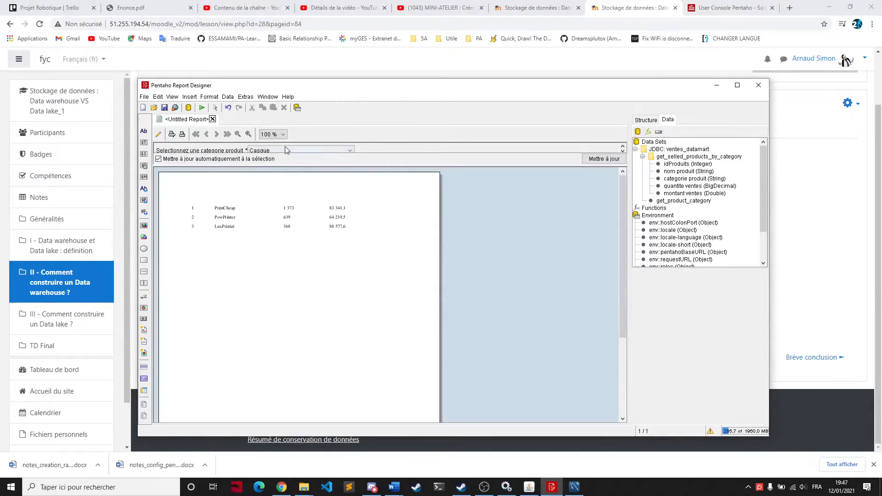
pyautogui.click(285, 147)
pyautogui.click(288, 195)
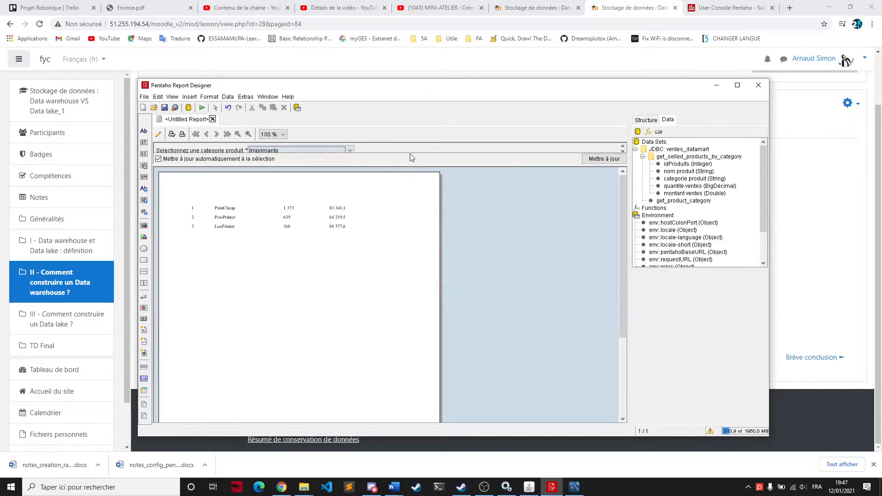
pyautogui.click(349, 150)
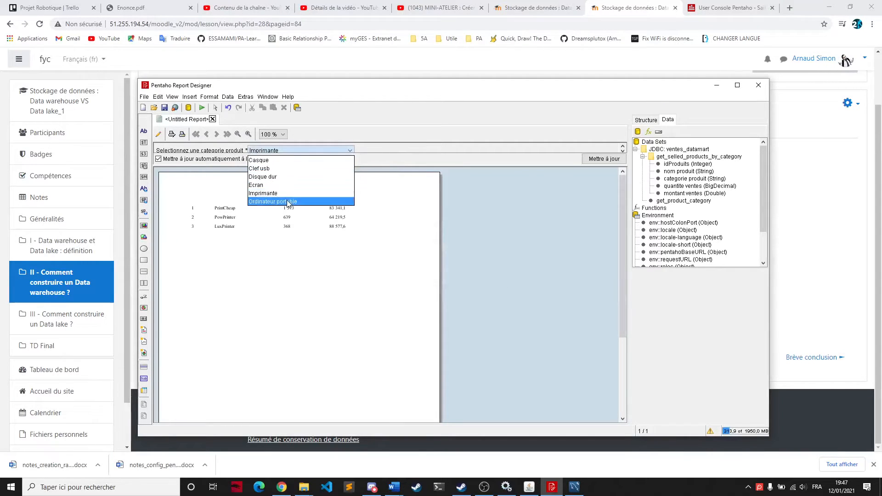
pyautogui.click(289, 202)
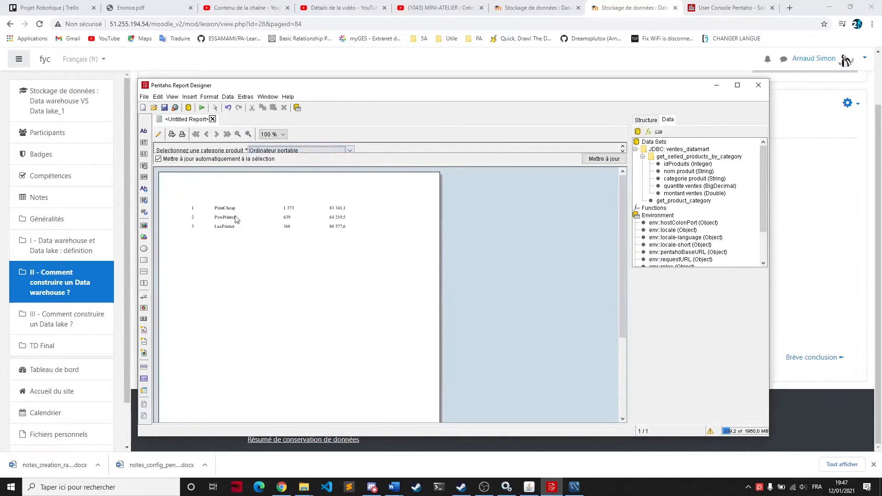
pyautogui.click(161, 134)
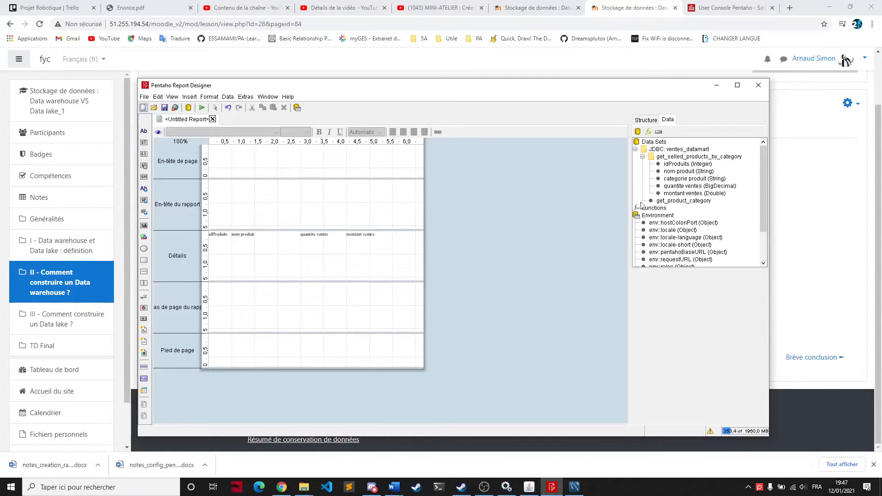
# In the get_selled_products_by_category query, replace the "Imprimante" filter value with ${Categorie produit} and save the query.
pyautogui.click(686, 157)
pyautogui.rightClick(687, 157)
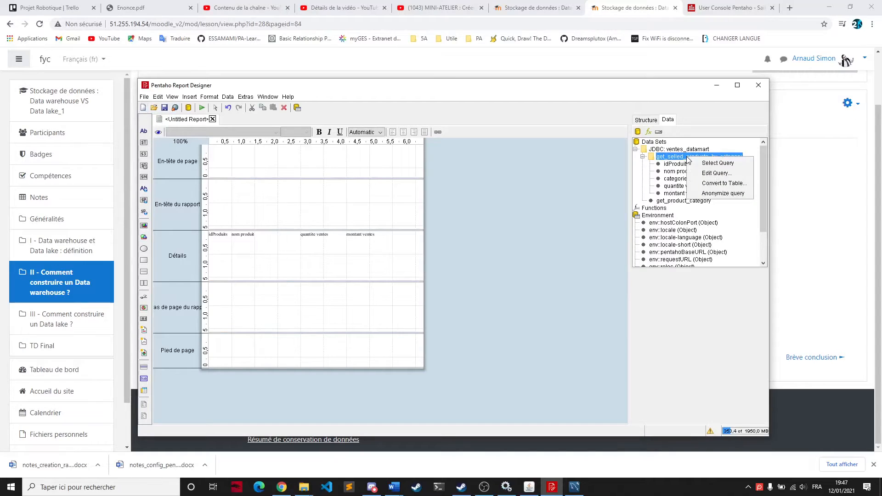
pyautogui.click(697, 174)
pyautogui.click(435, 309)
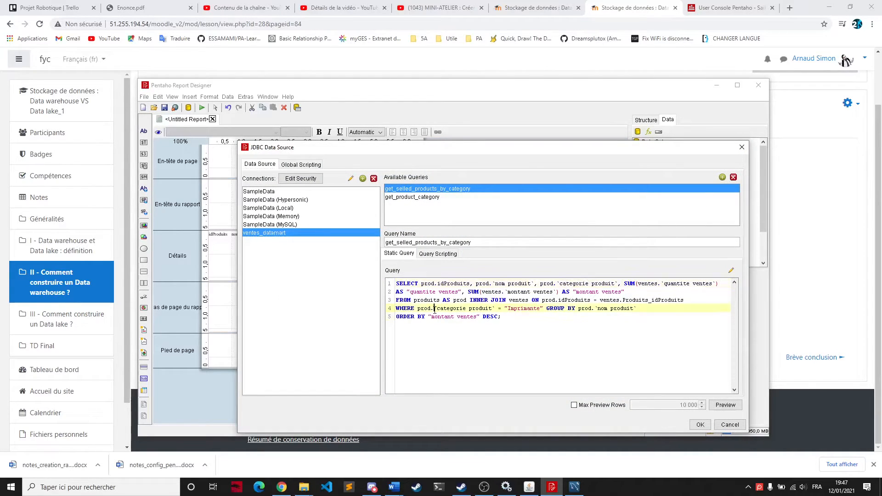
pyautogui.moveTo(544, 308); pyautogui.dragTo(505, 309)
pyautogui.press('BackSpace')
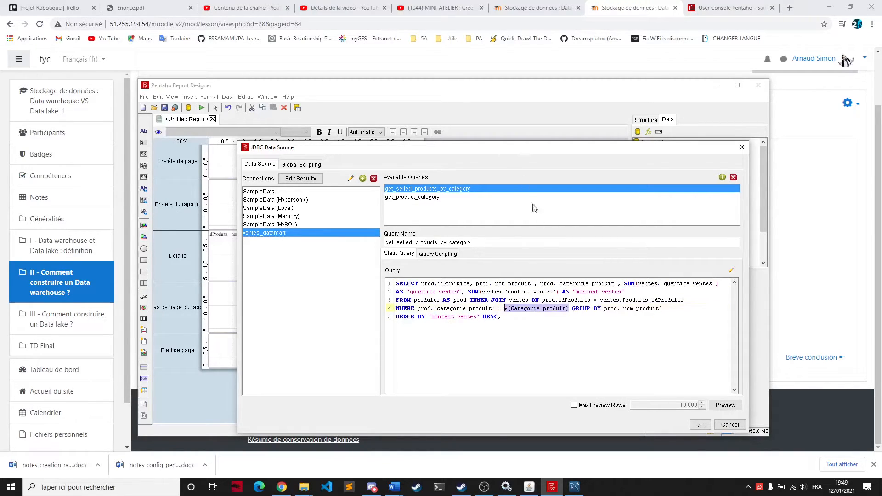
pyautogui.click(530, 309)
pyautogui.moveTo(567, 308); pyautogui.dragTo(509, 310)
pyautogui.click(507, 308)
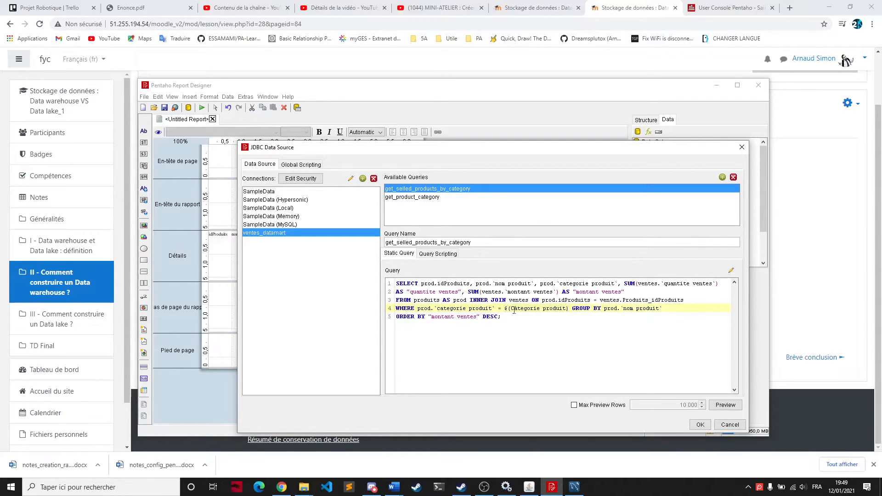
pyautogui.click(699, 425)
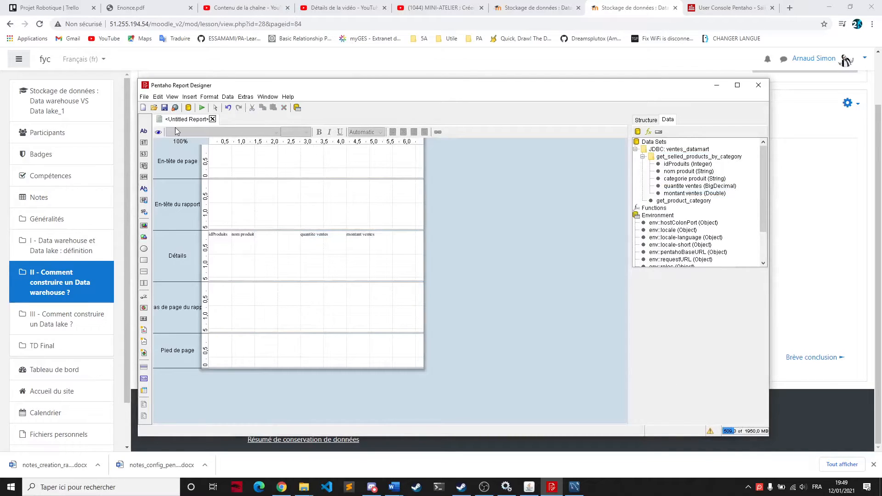
# Test the category filter in the report preview with Clef usb and Imprimante, and go back to the design view.
pyautogui.click(158, 132)
pyautogui.click(264, 153)
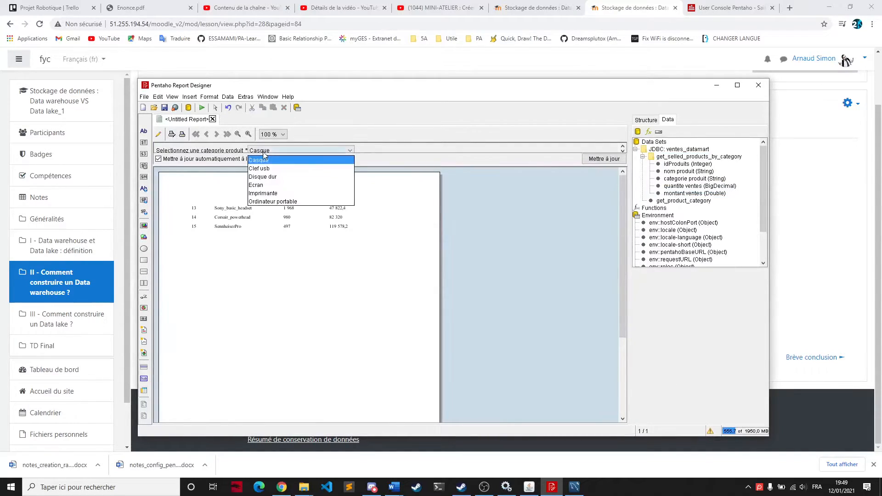
pyautogui.click(267, 169)
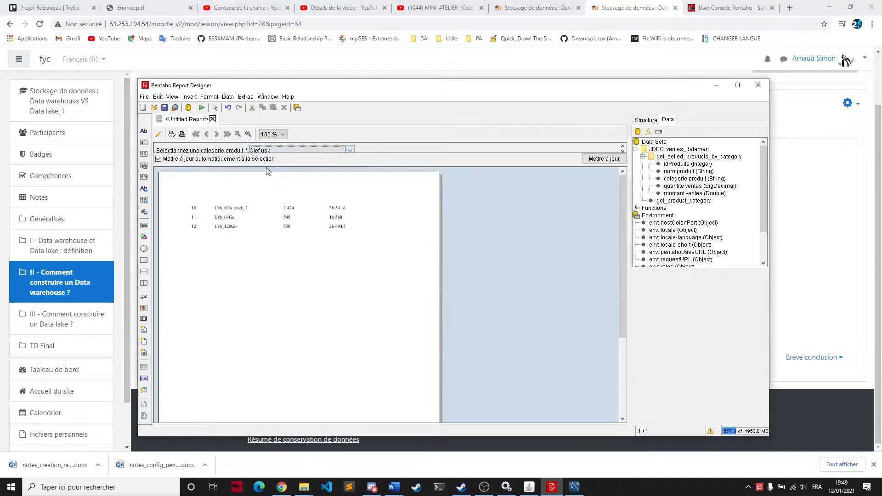
pyautogui.click(269, 152)
pyautogui.click(270, 194)
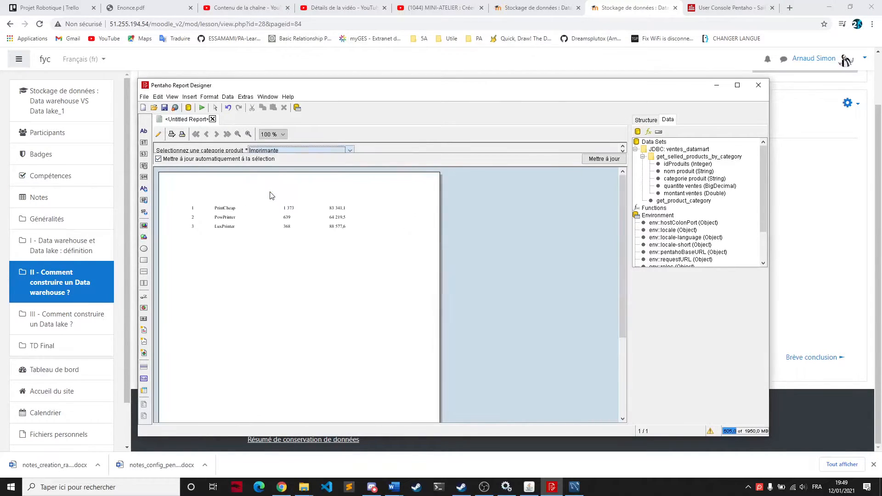
pyautogui.click(158, 133)
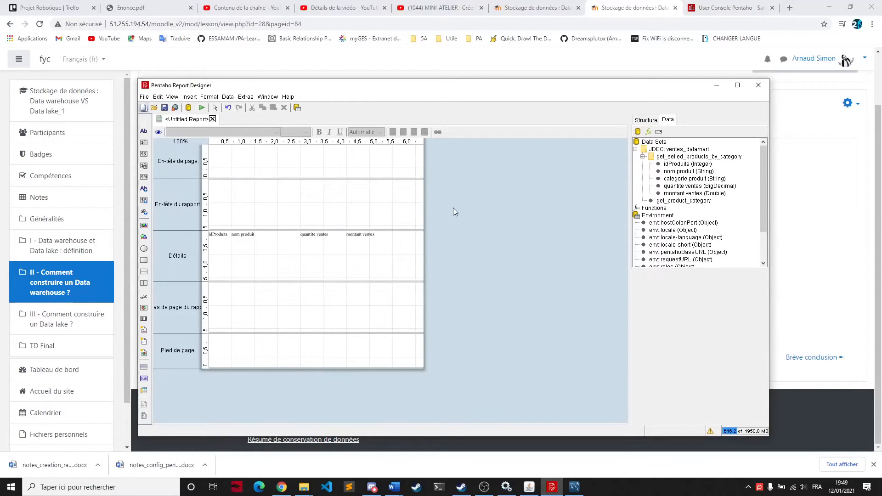
pyautogui.moveTo(368, 86); pyautogui.dragTo(367, 77)
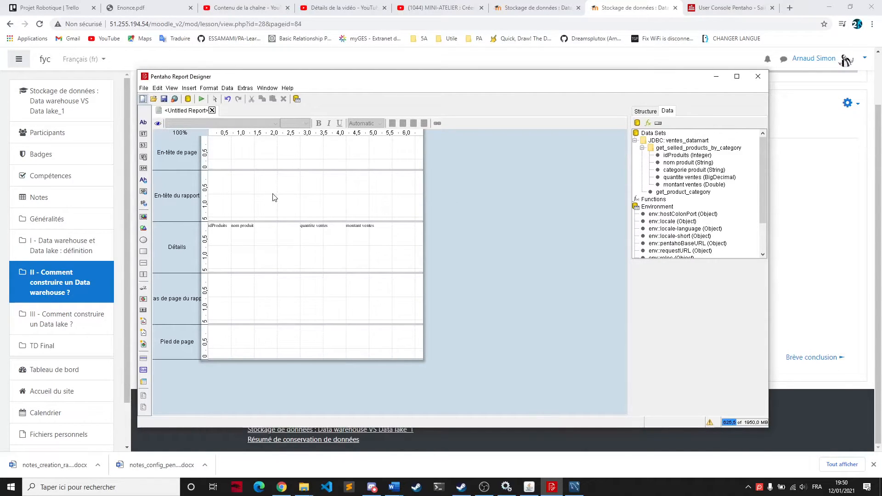
# Place the labels Id, Nom, Quantite vendues and Montant des ventes in the report header above their fields, and check them in the preview.
pyautogui.moveTo(148, 126); pyautogui.dragTo(228, 184)
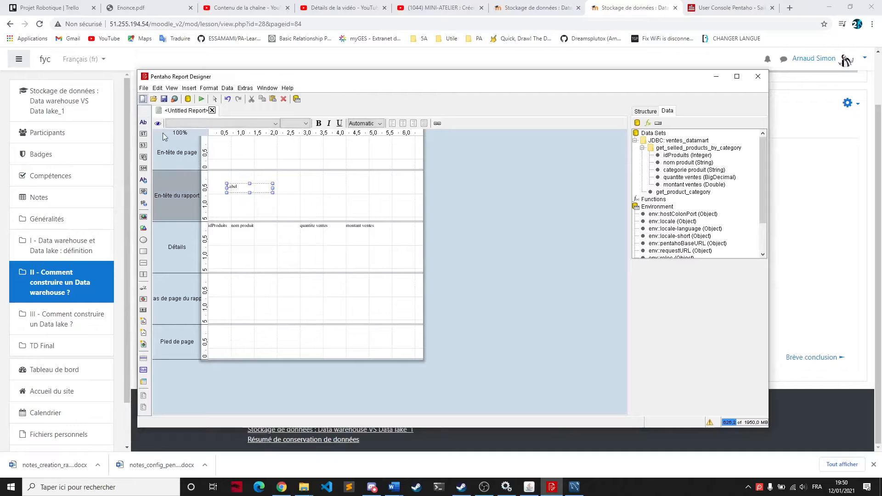
pyautogui.moveTo(146, 129); pyautogui.dragTo(289, 183)
pyautogui.moveTo(143, 123); pyautogui.dragTo(346, 190)
pyautogui.moveTo(143, 123); pyautogui.dragTo(260, 204)
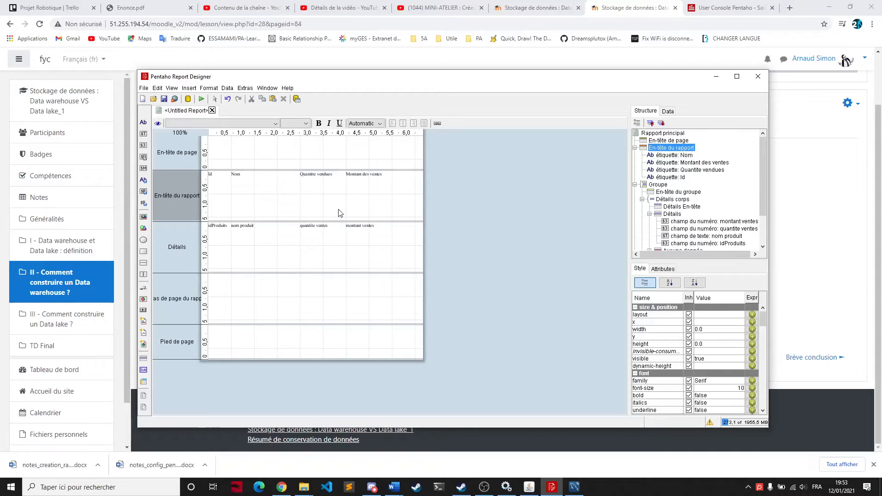
pyautogui.click(158, 123)
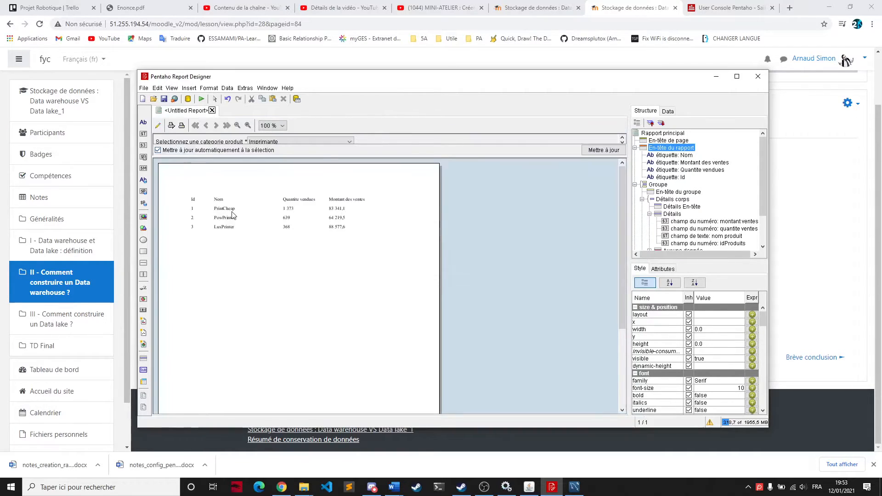
pyautogui.click(159, 125)
# Make the four column labels in the report header bold.
pyautogui.click(218, 177)
pyautogui.keyDown('shift'); pyautogui.click(241, 175); pyautogui.keyUp('shift')
pyautogui.keyDown('shift'); pyautogui.click(322, 174); pyautogui.keyUp('shift')
pyautogui.keyDown('shift'); pyautogui.click(363, 173); pyautogui.keyUp('shift')
pyautogui.click(318, 123)
pyautogui.click(407, 185)
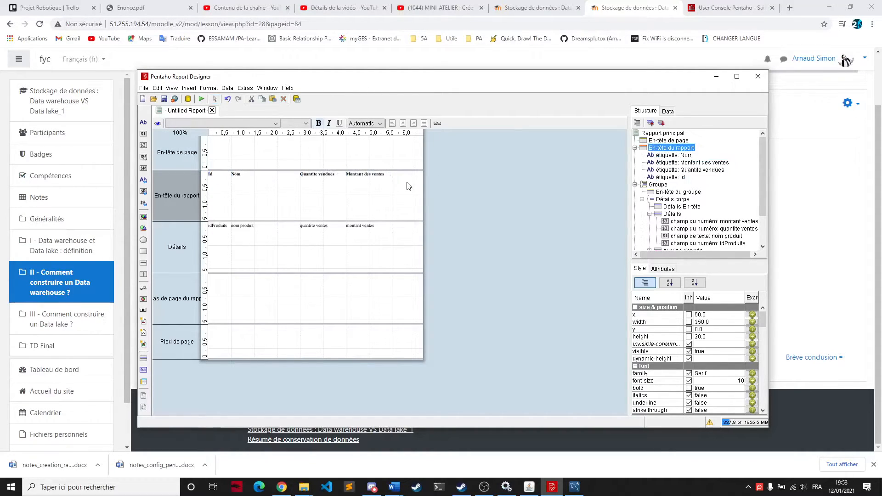
# Preview the report with the category Clef usb and return to the design view.
pyautogui.click(158, 124)
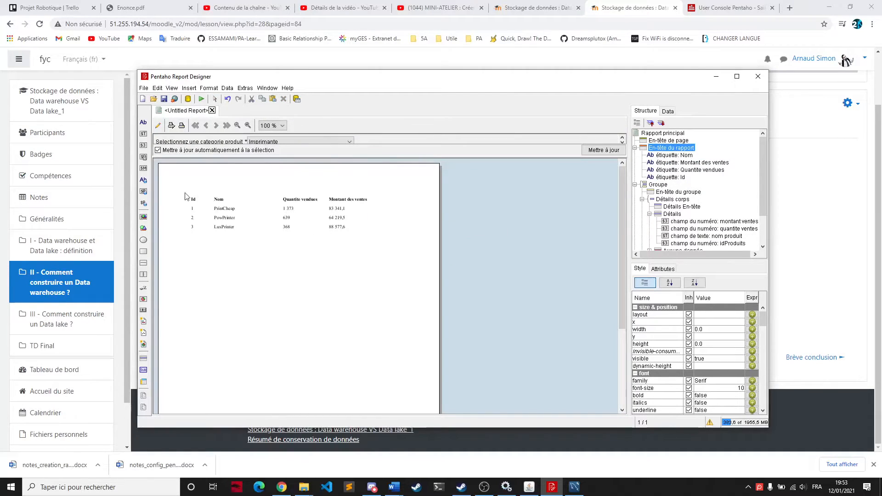
pyautogui.click(271, 141)
pyautogui.click(265, 158)
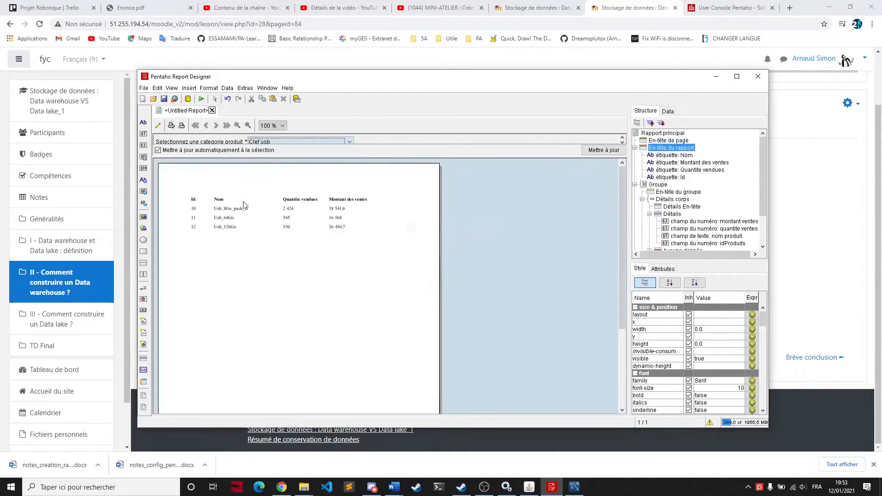
pyautogui.click(157, 126)
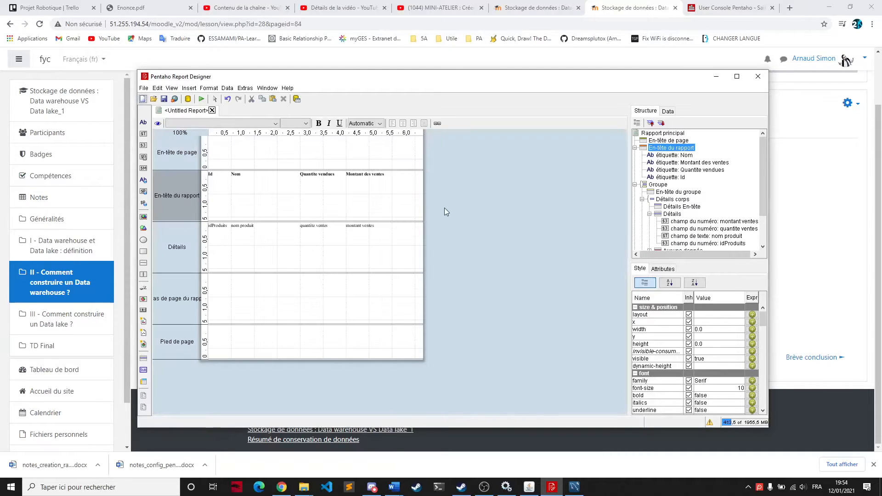
# Center the text of the four column labels in the report header.
pyautogui.click(218, 177)
pyautogui.keyDown('shift'); pyautogui.click(368, 176); pyautogui.keyUp('shift')
pyautogui.keyDown('shift'); pyautogui.click(322, 176); pyautogui.keyUp('shift')
pyautogui.keyDown('shift'); pyautogui.click(248, 174); pyautogui.keyUp('shift')
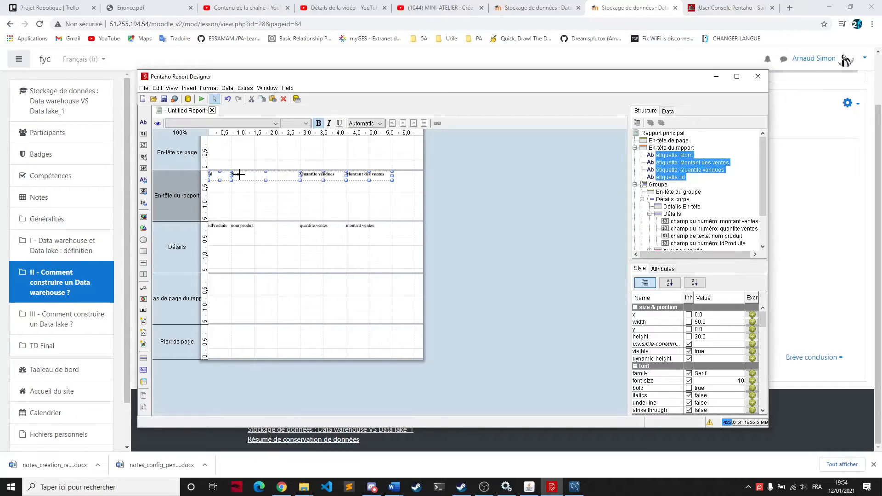
pyautogui.click(403, 124)
# Center the text of the idProduits, nom produit, quantite ventes and montant ventes fields in the details band.
pyautogui.click(218, 226)
pyautogui.keyDown('shift'); pyautogui.click(248, 226); pyautogui.keyUp('shift')
pyautogui.keyDown('shift'); pyautogui.click(313, 227); pyautogui.keyUp('shift')
pyautogui.keyDown('shift'); pyautogui.click(361, 225); pyautogui.keyUp('shift')
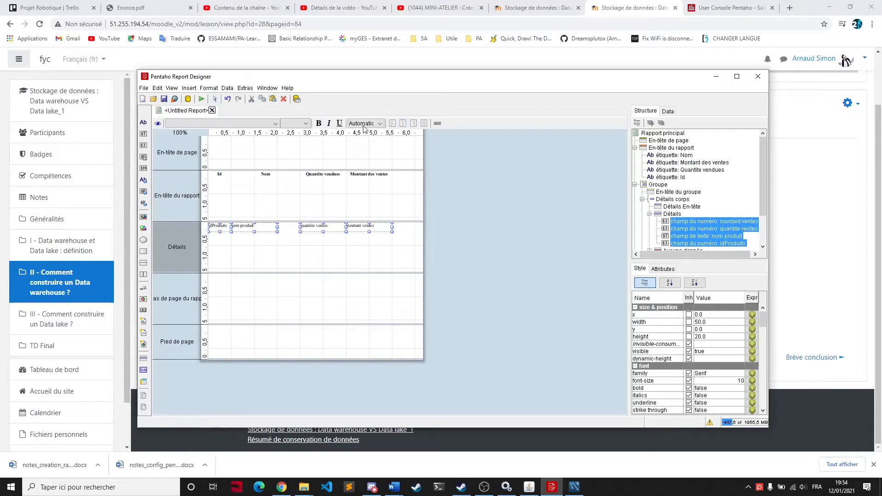
pyautogui.click(403, 124)
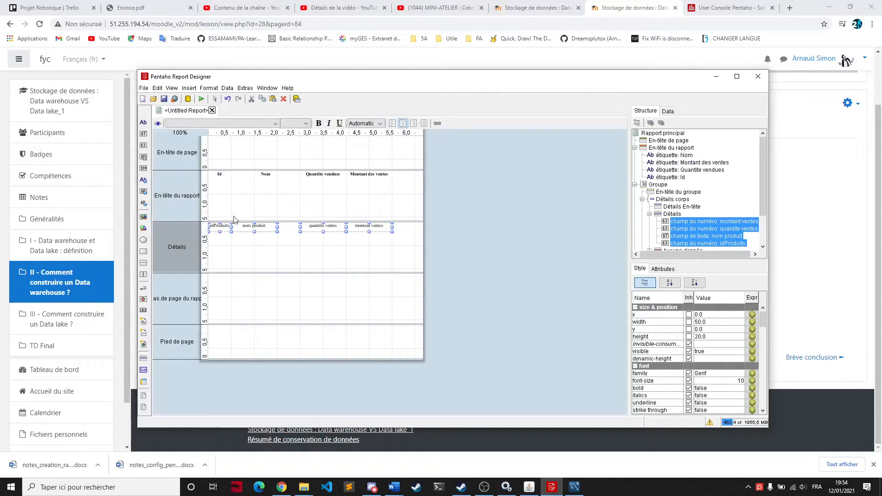
# Set the bottom border size of the four report header labels to 1, and check the report preview.
pyautogui.click(224, 177)
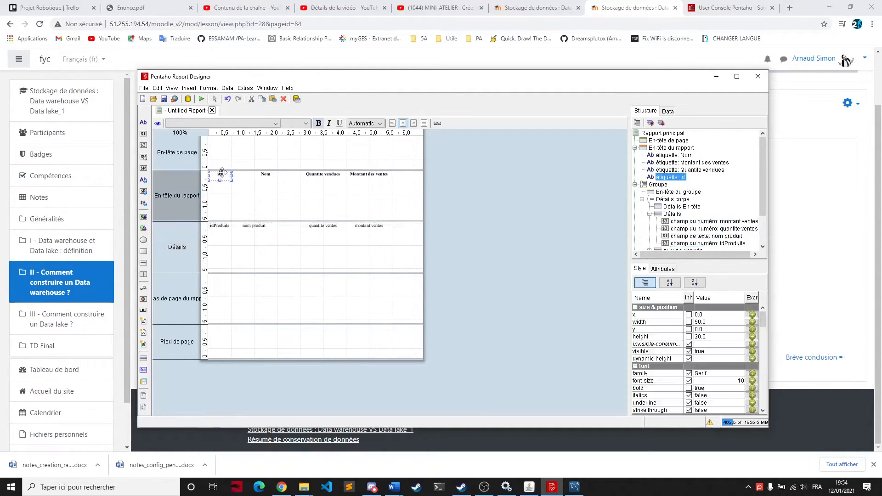
pyautogui.keyDown('shift'); pyautogui.click(266, 174); pyautogui.keyUp('shift')
pyautogui.keyDown('shift'); pyautogui.click(320, 174); pyautogui.keyUp('shift')
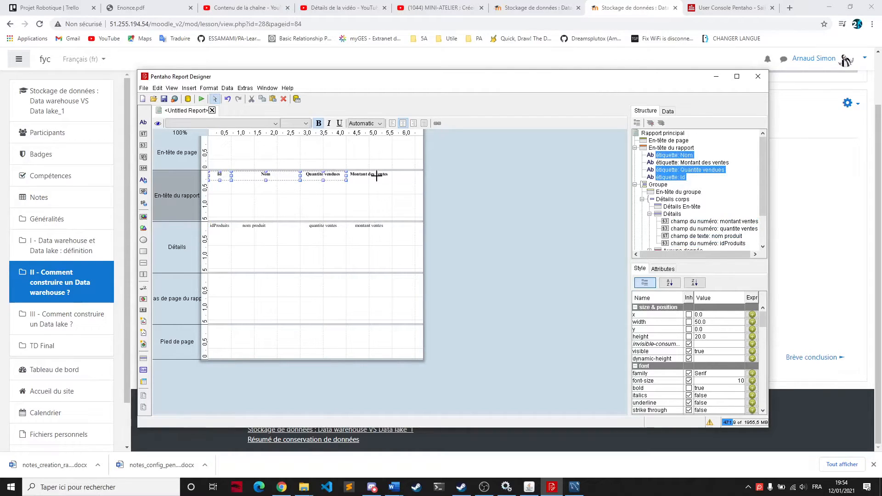
pyautogui.keyDown('shift'); pyautogui.click(378, 175); pyautogui.keyUp('shift')
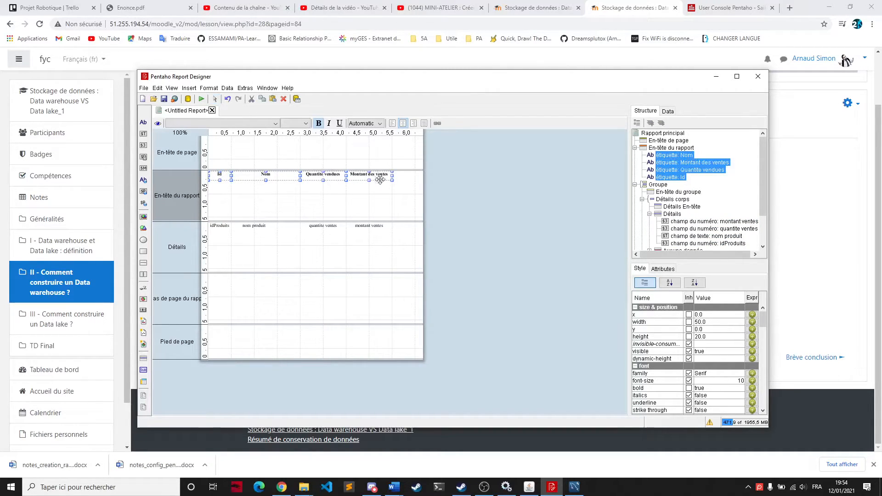
pyautogui.scroll(-5, 700, 363)
pyautogui.scroll(1, 700, 365)
pyautogui.scroll(-7, 705, 370)
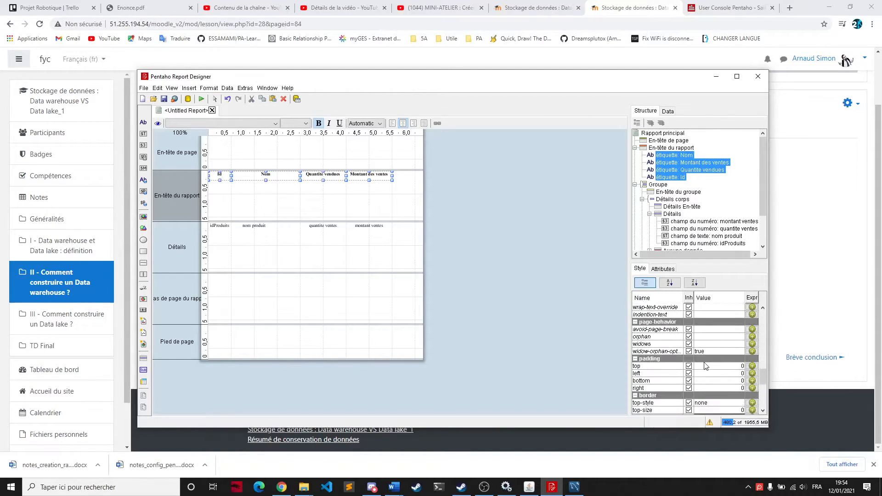
pyautogui.scroll(5, 705, 366)
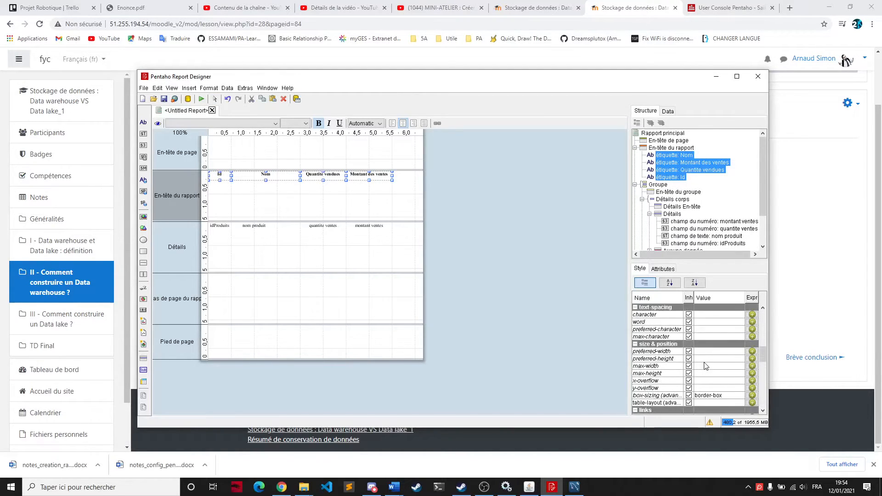
pyautogui.scroll(-5, 707, 363)
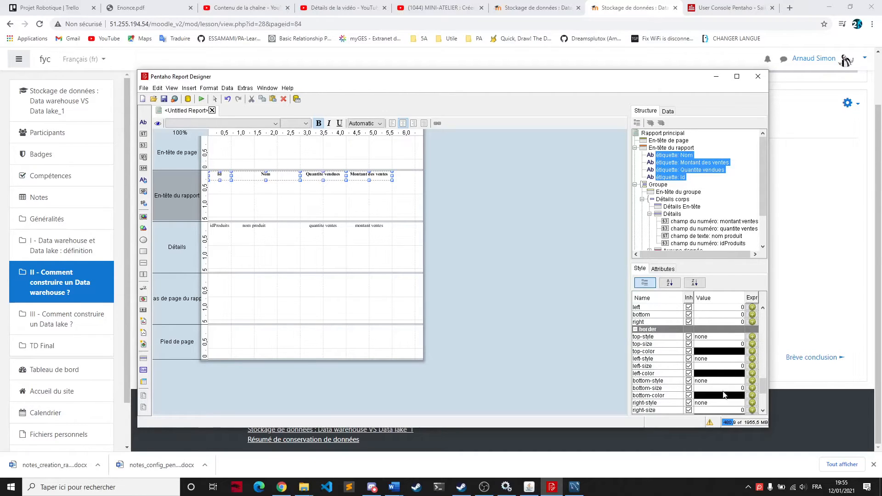
pyautogui.click(744, 389)
pyautogui.doubleClick(742, 389)
pyautogui.press('BackSpace')
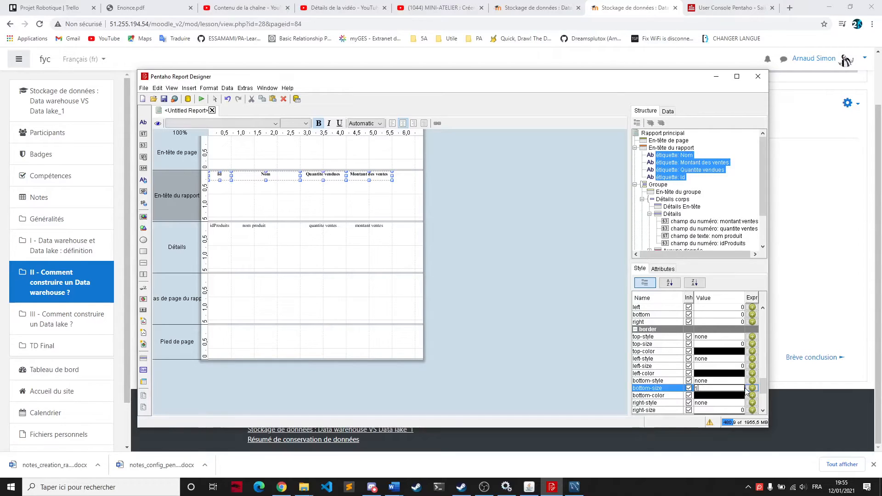
pyautogui.press('Return')
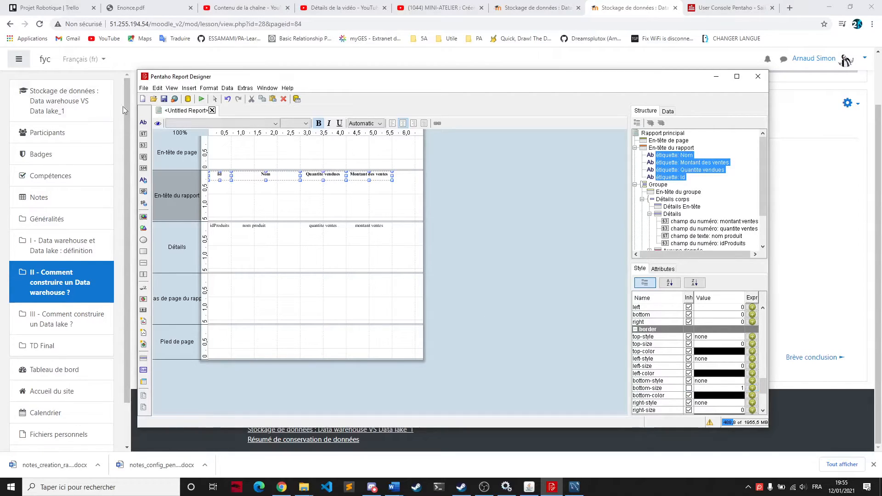
pyautogui.click(368, 193)
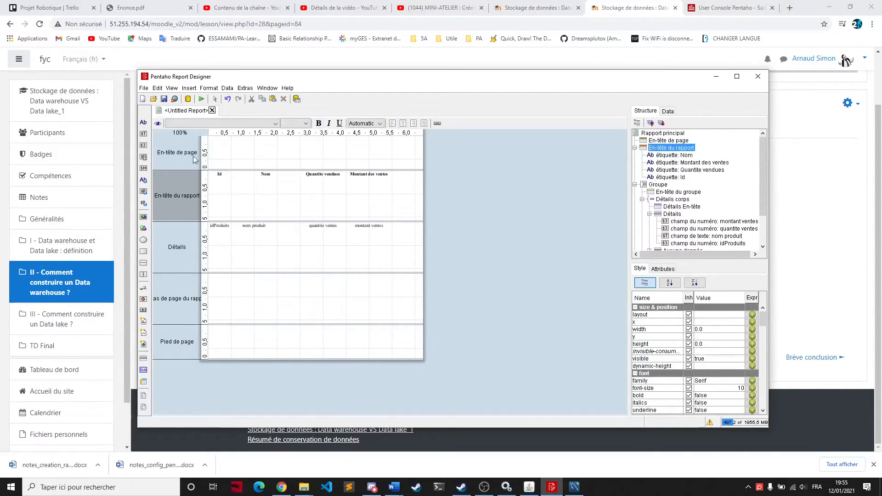
pyautogui.click(157, 123)
pyautogui.click(157, 123)
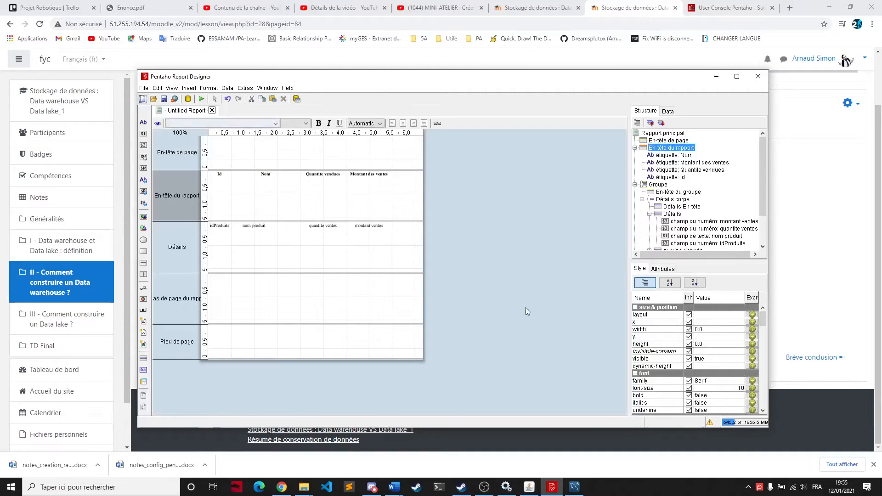
# Set the bottom border style of the four report header labels to solid, and check the line in the preview.
pyautogui.scroll(-8, 693, 349)
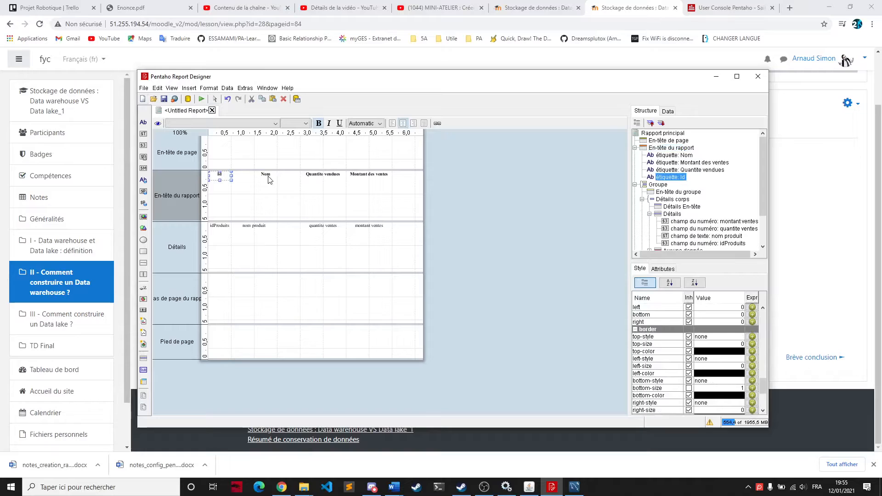
pyautogui.keyDown('shift'); pyautogui.click(269, 178); pyautogui.keyUp('shift')
pyautogui.keyDown('shift'); pyautogui.click(323, 176); pyautogui.keyUp('shift')
pyautogui.keyDown('shift'); pyautogui.click(369, 176); pyautogui.keyUp('shift')
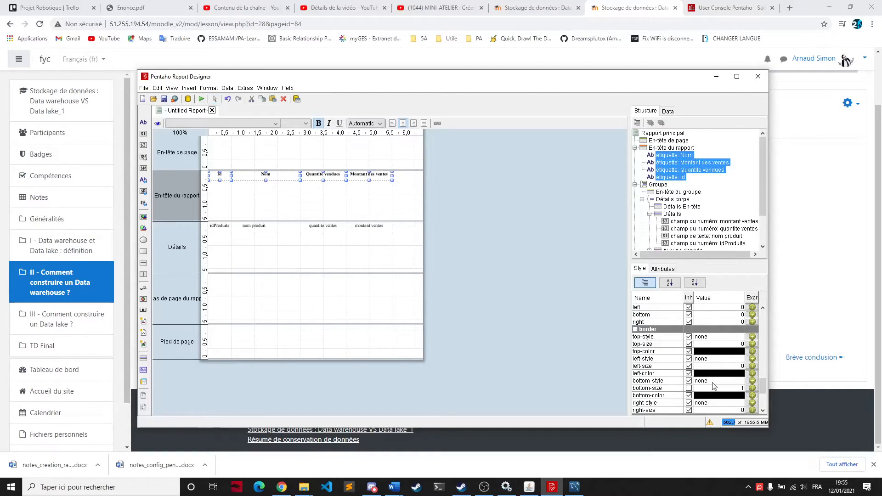
pyautogui.click(712, 383)
pyautogui.scroll(2, 712, 392)
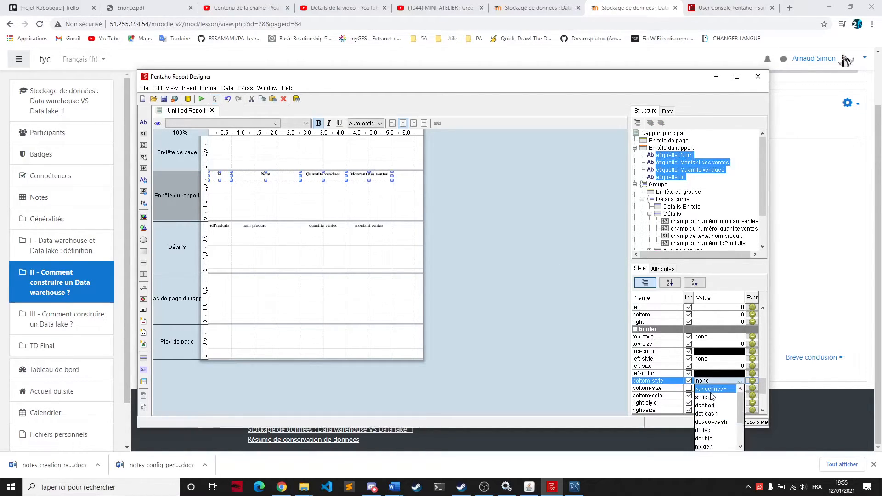
pyautogui.click(714, 398)
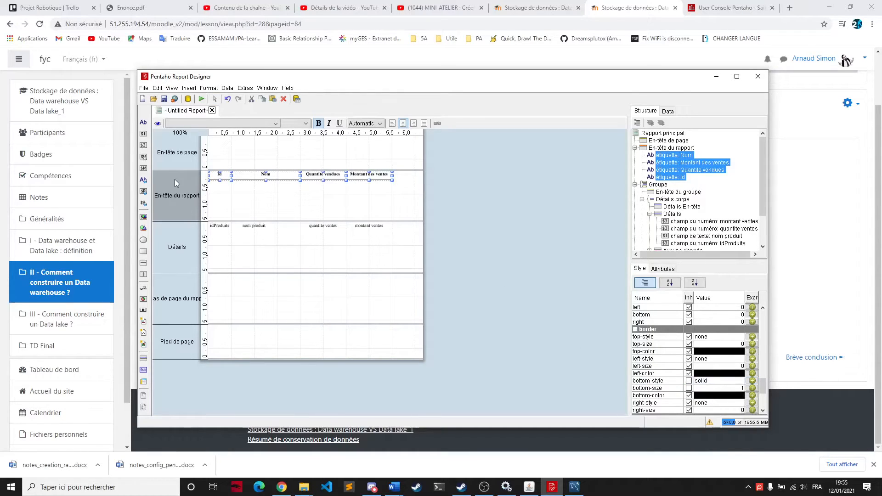
pyautogui.click(157, 123)
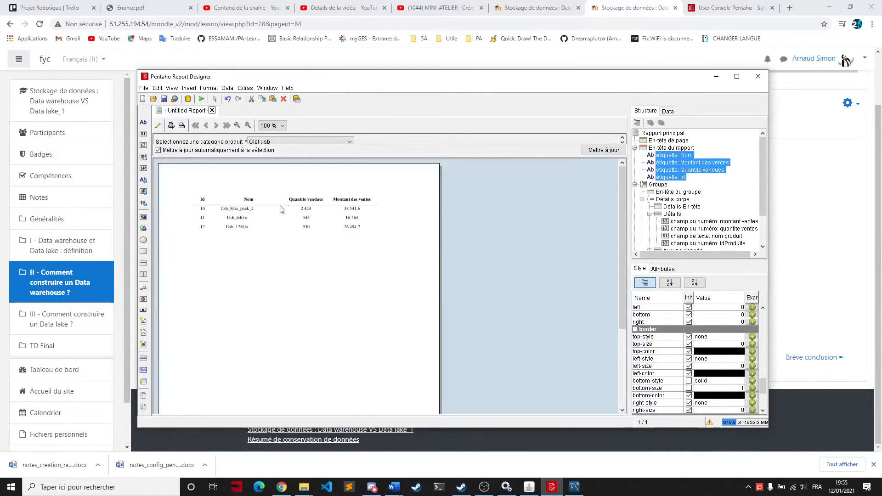
pyautogui.click(157, 126)
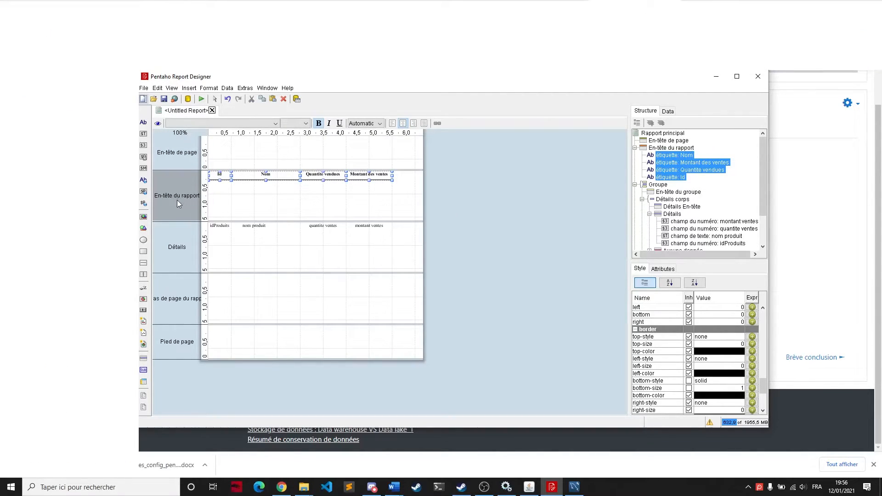
# Unhide the Détails En-tête band in the report layout.
pyautogui.scroll(-2, 702, 195)
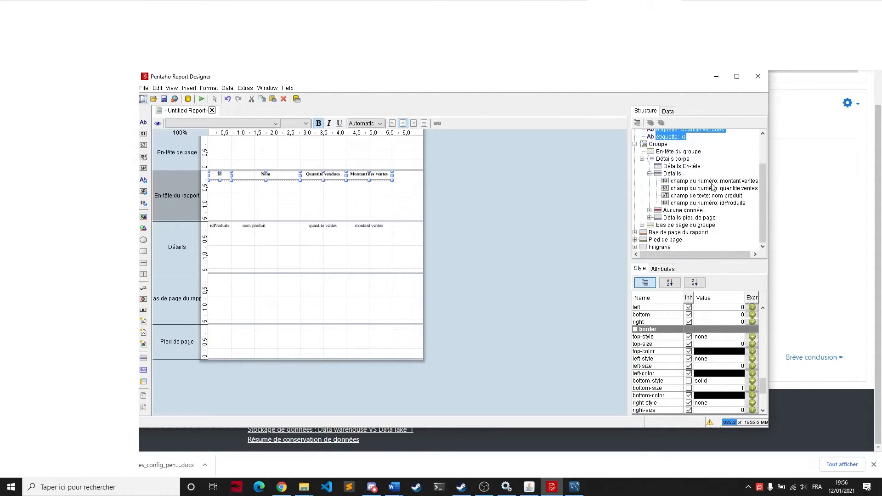
pyautogui.click(679, 166)
pyautogui.rightClick(677, 168)
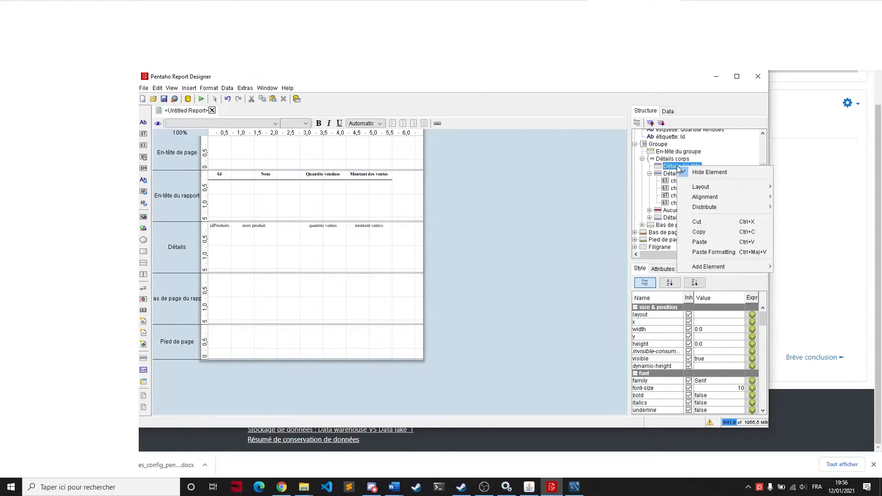
pyautogui.click(697, 172)
pyautogui.click(276, 238)
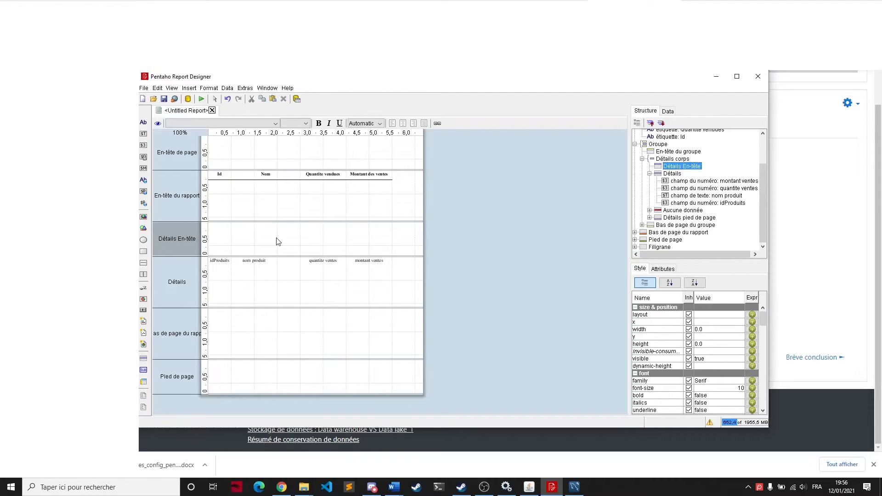
# Copy the four column labels from the report header into the Détails En-tête band.
pyautogui.click(218, 176)
pyautogui.keyDown('shift'); pyautogui.click(365, 175); pyautogui.keyUp('shift')
pyautogui.keyDown('shift'); pyautogui.click(326, 175); pyautogui.keyUp('shift')
pyautogui.keyDown('shift'); pyautogui.click(273, 178); pyautogui.keyUp('shift')
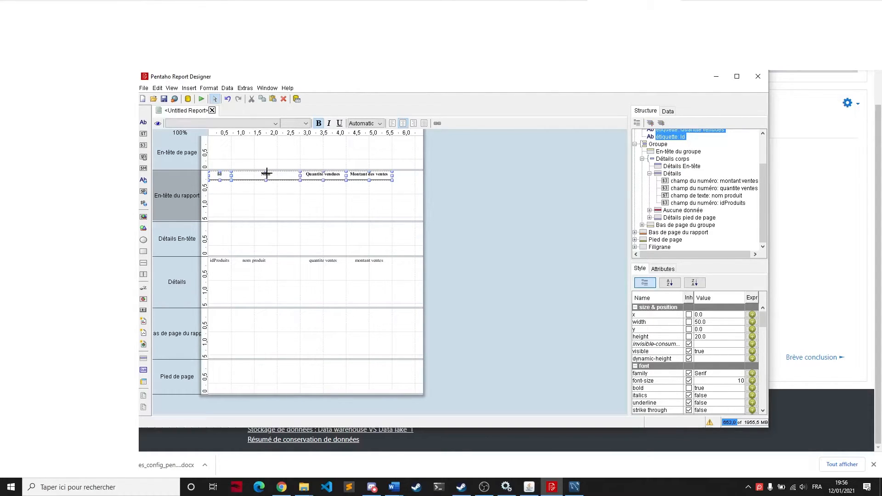
pyautogui.click(238, 242)
pyautogui.hotkey('ctrl', 'v')
# Delete the four original column labels from the report header.
pyautogui.click(231, 190)
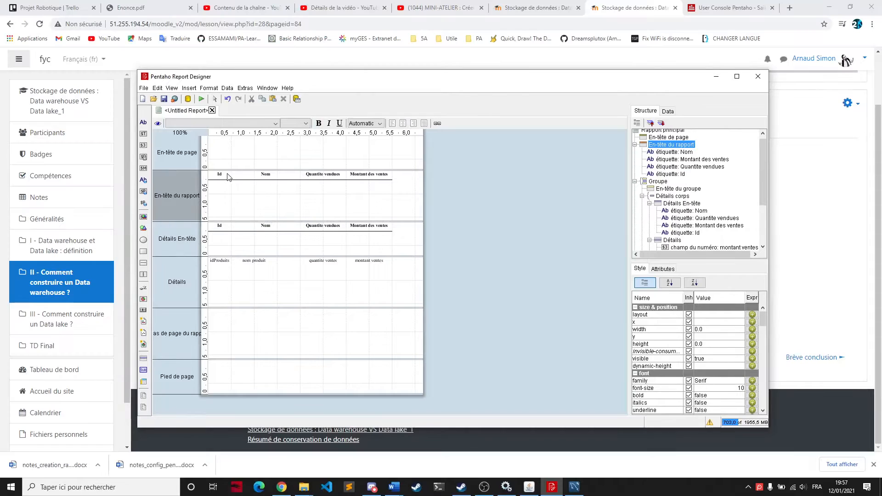
pyautogui.click(228, 177)
pyautogui.keyDown('shift'); pyautogui.click(366, 175); pyautogui.keyUp('shift')
pyautogui.keyDown('shift'); pyautogui.click(329, 172); pyautogui.keyUp('shift')
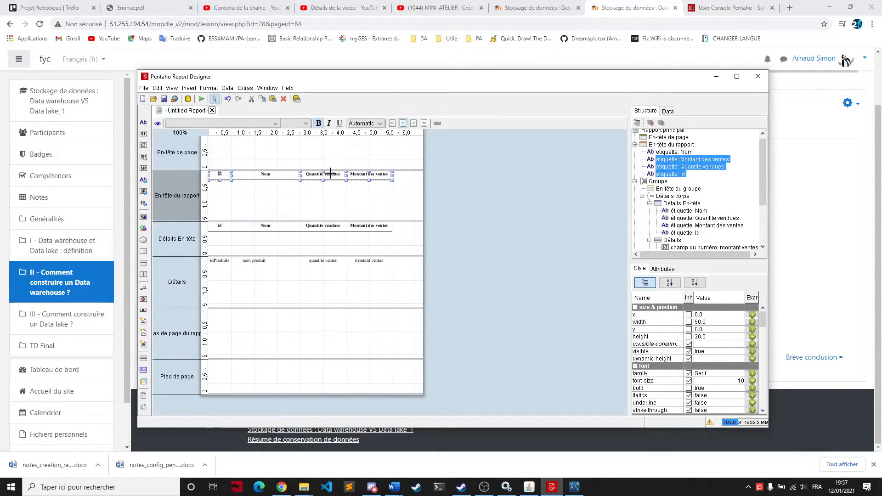
pyautogui.keyDown('shift'); pyautogui.click(278, 176); pyautogui.keyUp('shift')
pyautogui.rightClick(279, 177)
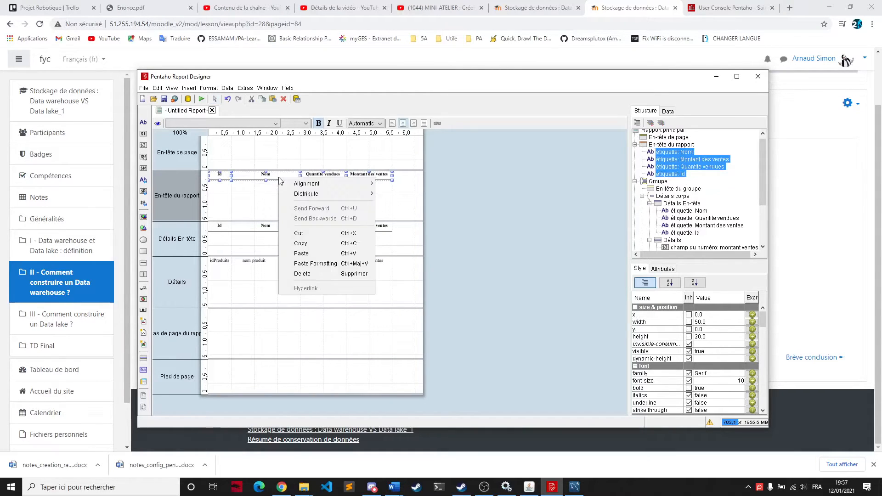
pyautogui.click(315, 274)
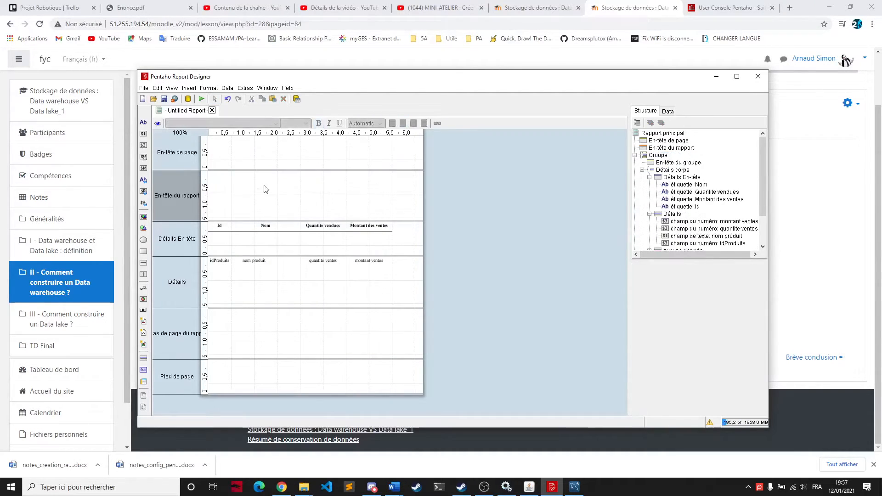
# Hide the page header band (En-tête de page) in the report layout.
pyautogui.click(660, 142)
pyautogui.rightClick(660, 142)
pyautogui.click(673, 148)
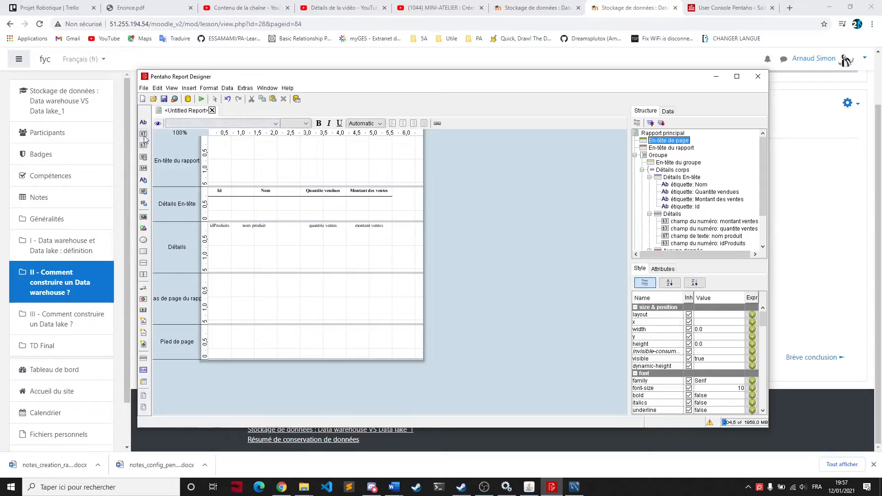
# Add a text field about 320 by 48 to the report header, with value formula = "Produits vendus dans la catégorie [ "&[categorie produit]&" ]".
pyautogui.moveTo(144, 137); pyautogui.dragTo(361, 168)
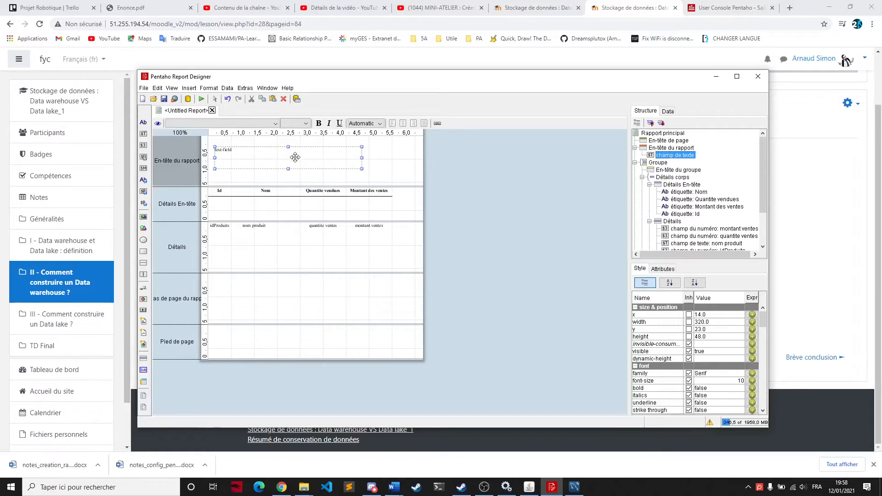
pyautogui.click(661, 269)
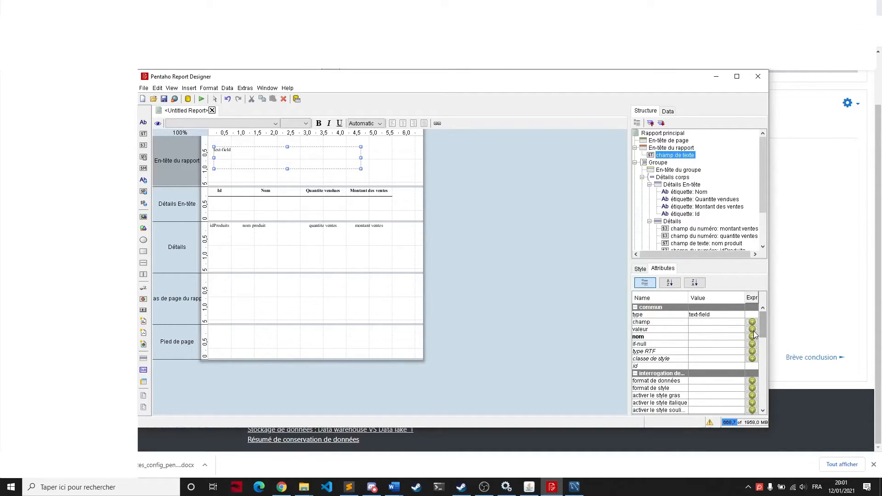
pyautogui.click(752, 329)
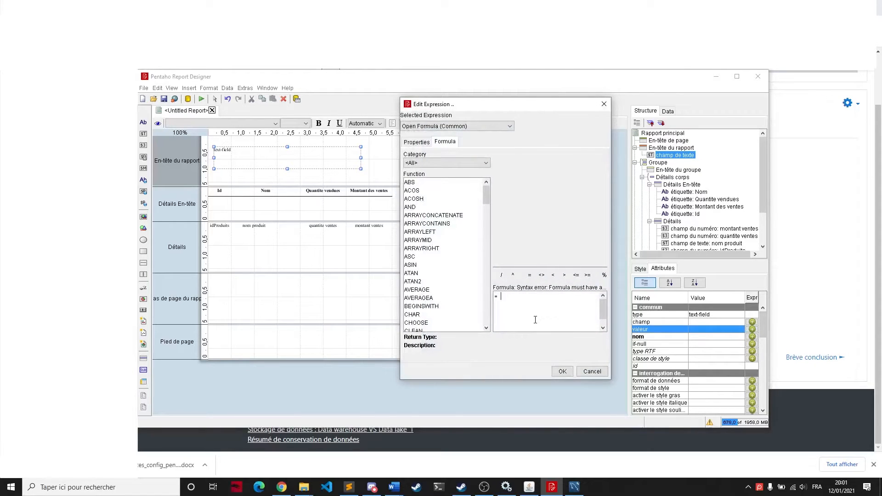
pyautogui.hotkey('ctrl', 'v')
pyautogui.moveTo(567, 327); pyautogui.dragTo(519, 328)
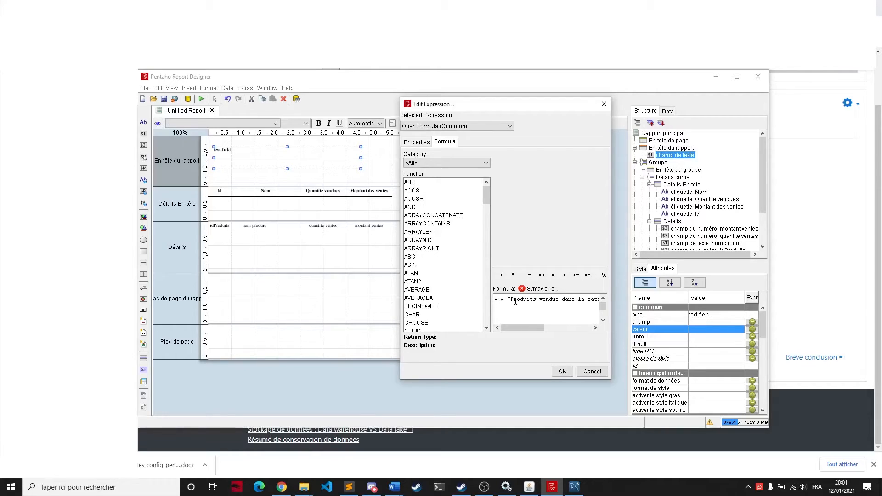
pyautogui.press('Delete')
pyautogui.press('Delete')
pyautogui.moveTo(400, 241); pyautogui.dragTo(178, 248)
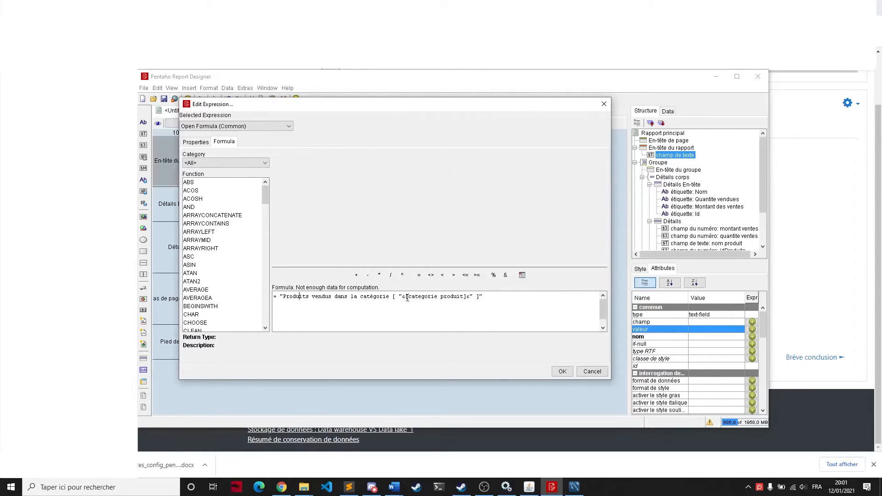
pyautogui.moveTo(406, 297); pyautogui.dragTo(467, 298)
pyautogui.click(563, 371)
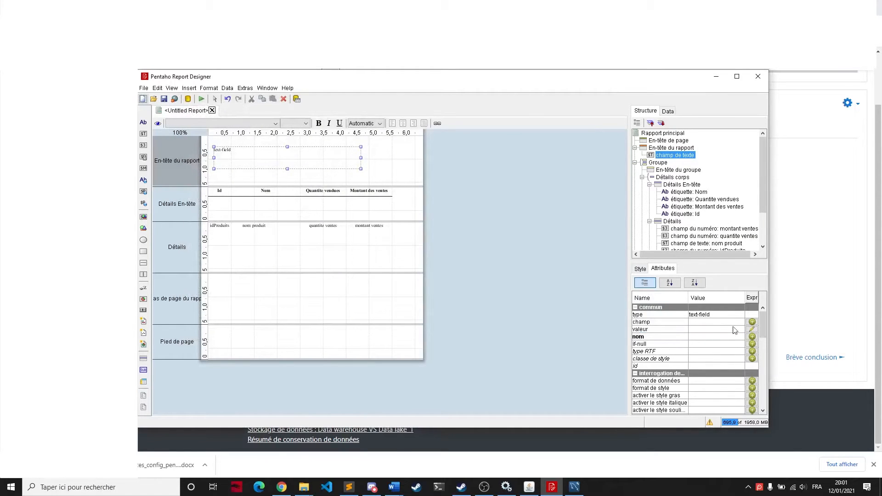
# Format the report header's text field in bold with font size 18.
pyautogui.click(640, 269)
pyautogui.scroll(-1, 715, 332)
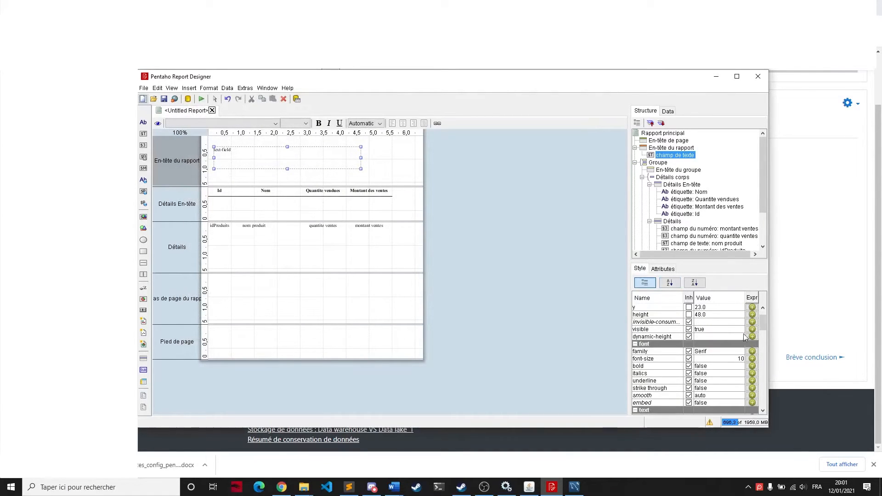
pyautogui.click(742, 358)
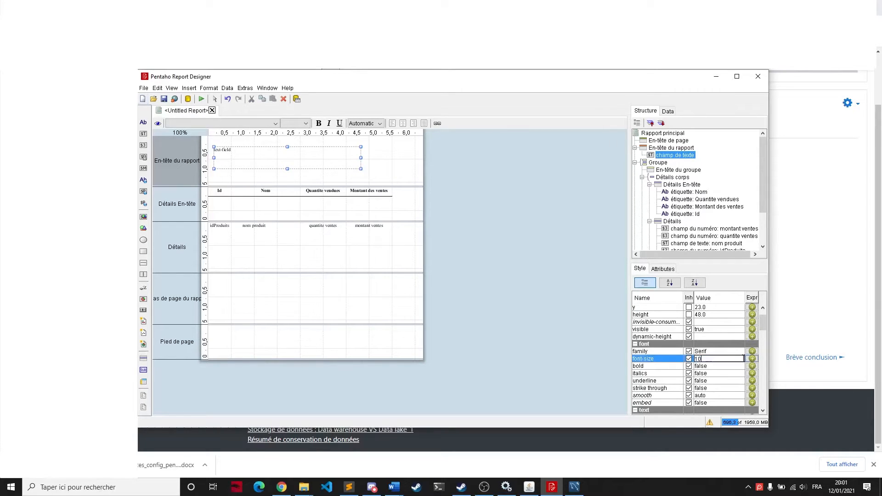
pyautogui.press('Return')
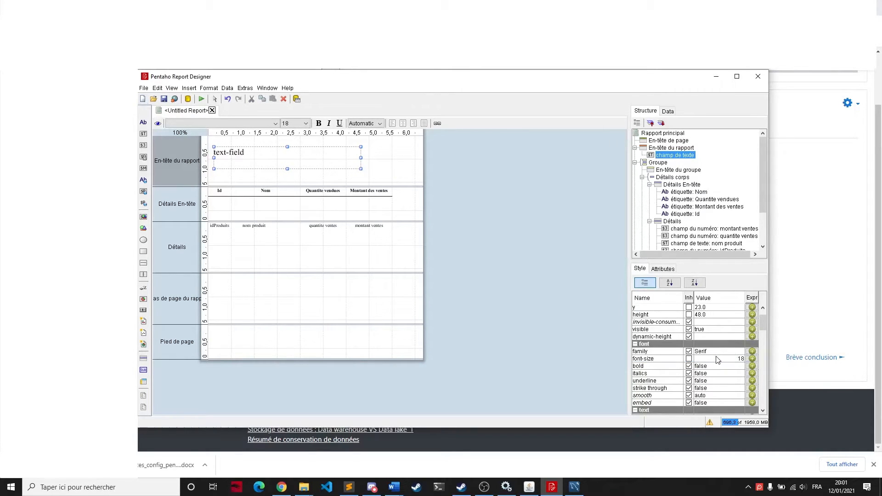
pyautogui.click(319, 123)
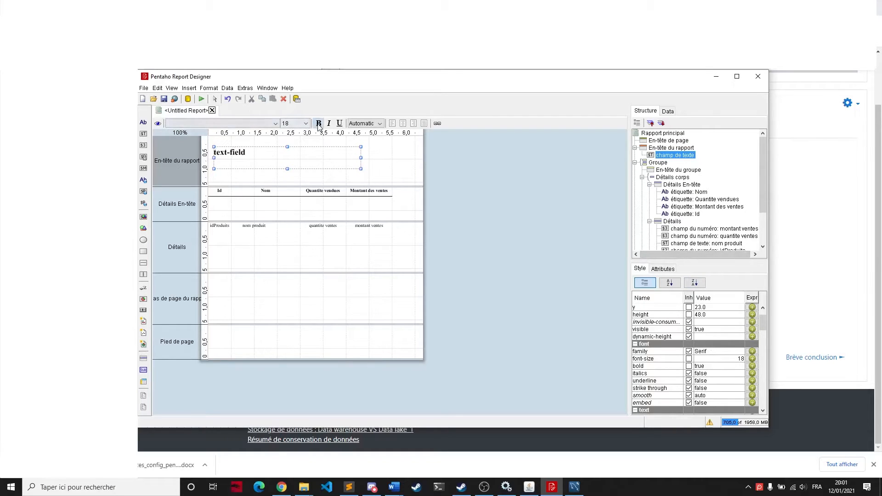
# Widen the report header's text field to nearly the full page width and check the title in the preview.
pyautogui.click(158, 123)
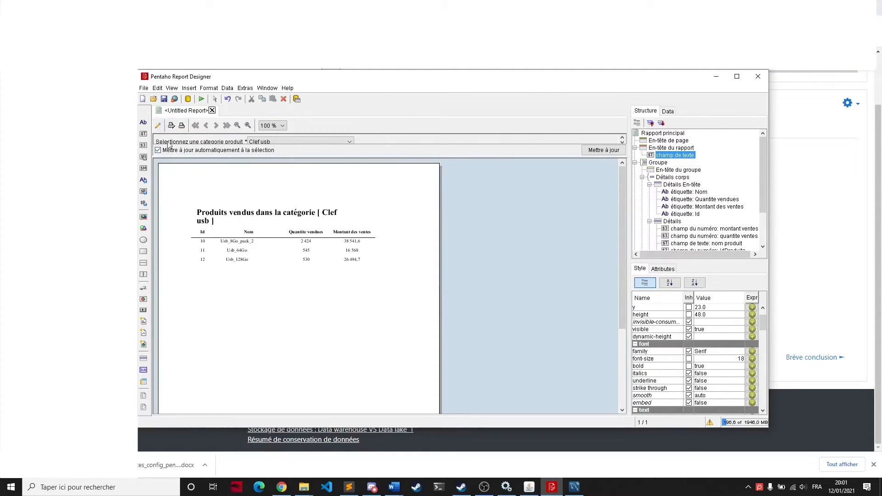
pyautogui.click(158, 125)
pyautogui.moveTo(362, 158); pyautogui.dragTo(411, 158)
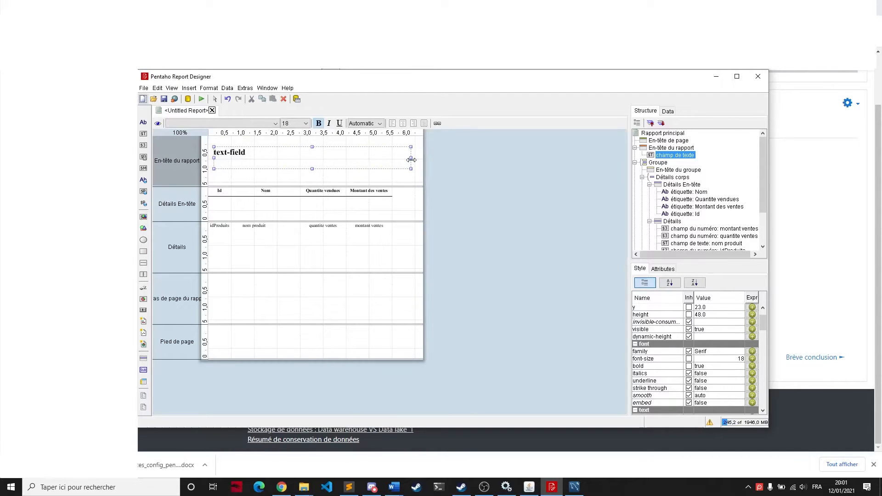
pyautogui.click(160, 123)
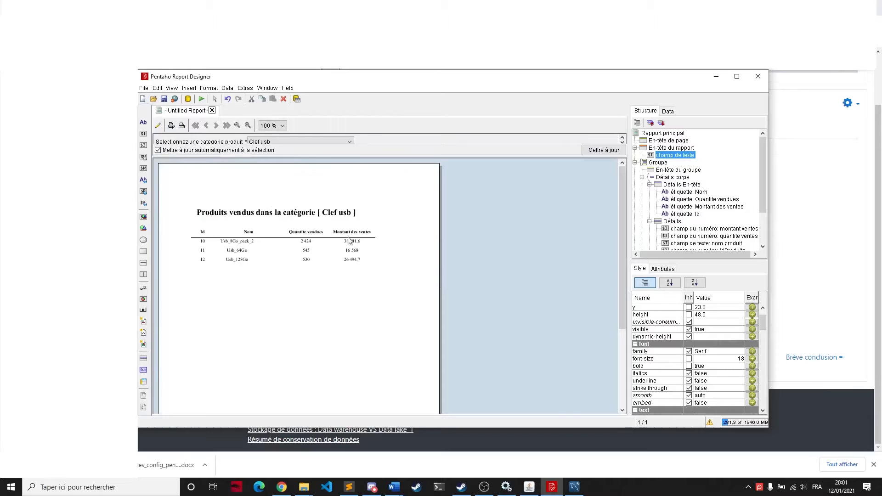
pyautogui.click(158, 125)
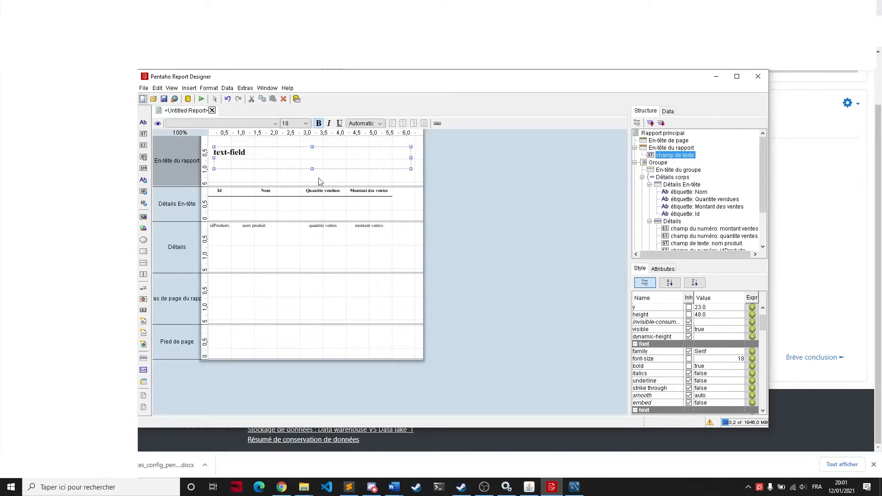
# Add a Page of Pages function from the Common category to the report's functions.
pyautogui.click(414, 210)
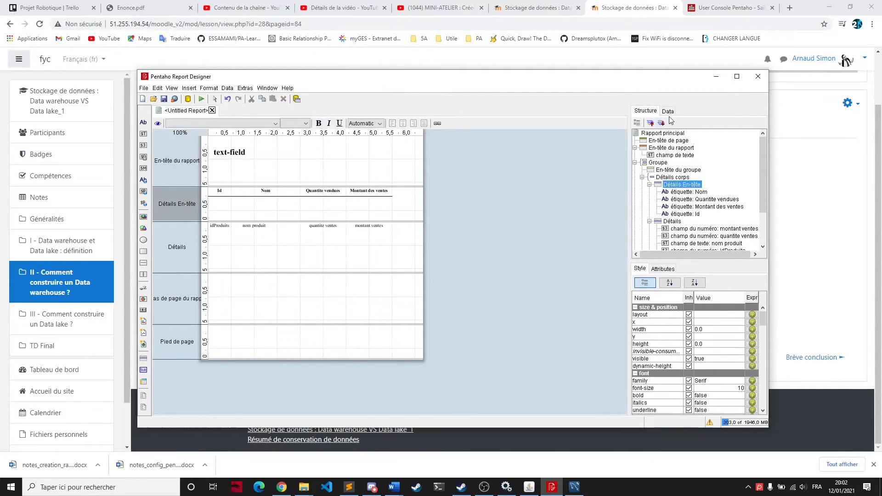
pyautogui.click(667, 111)
pyautogui.click(648, 123)
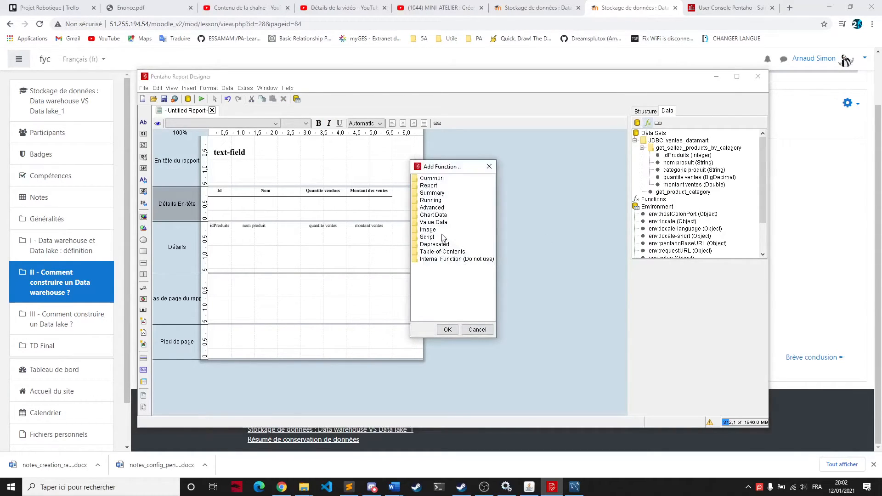
pyautogui.doubleClick(434, 179)
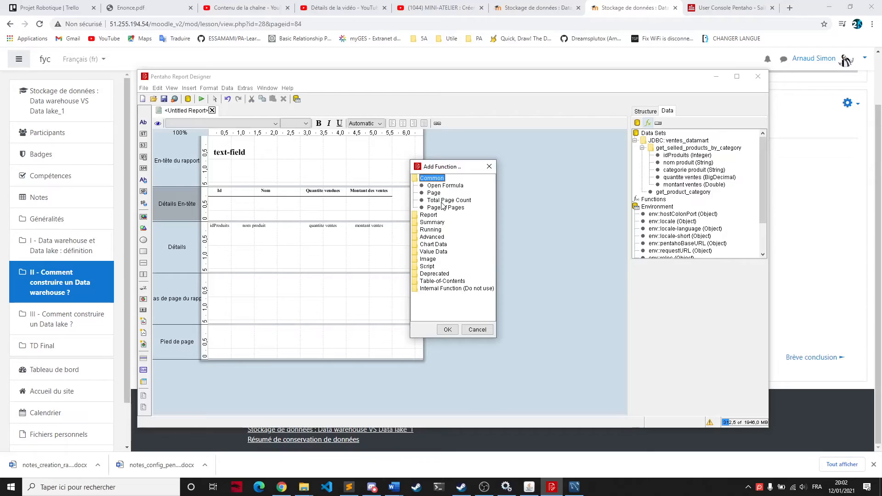
pyautogui.click(443, 207)
pyautogui.doubleClick(442, 212)
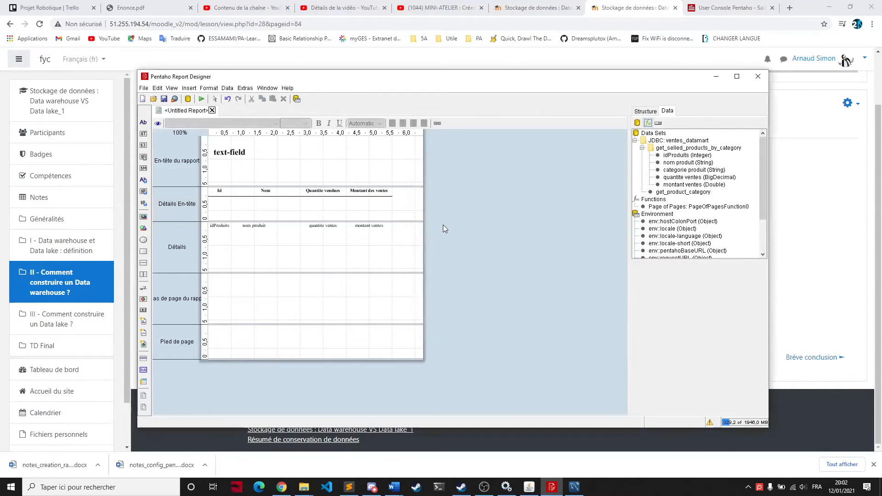
# Place the Page of Pages function near the right end of the Pied de page band and preview the report.
pyautogui.scroll(-3, 687, 242)
pyautogui.doubleClick(656, 255)
pyautogui.scroll(3, 661, 236)
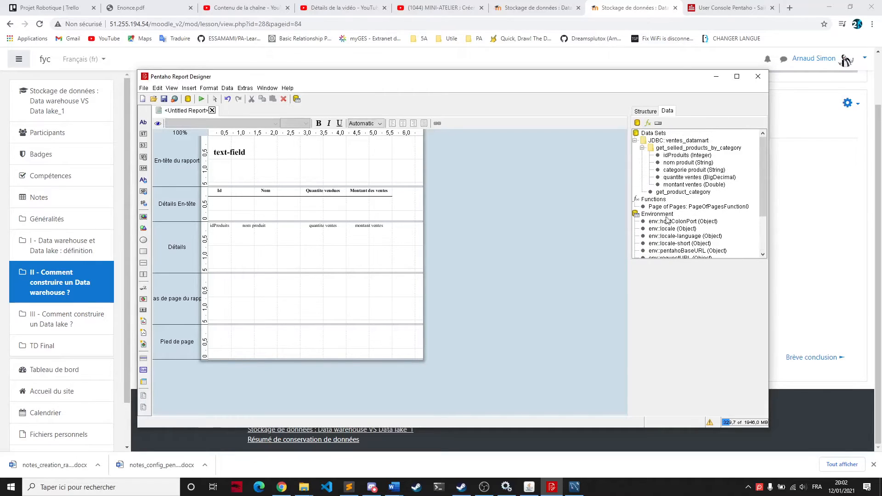
pyautogui.moveTo(659, 206); pyautogui.dragTo(388, 339)
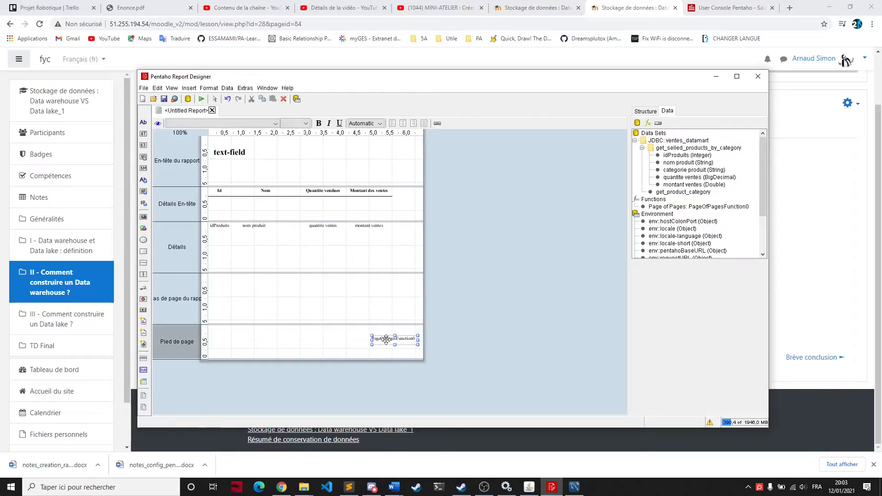
pyautogui.click(158, 123)
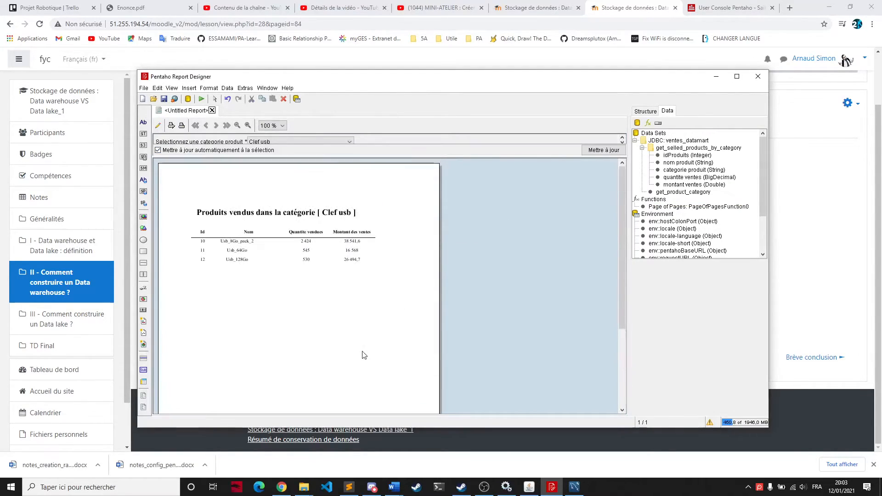
pyautogui.click(158, 126)
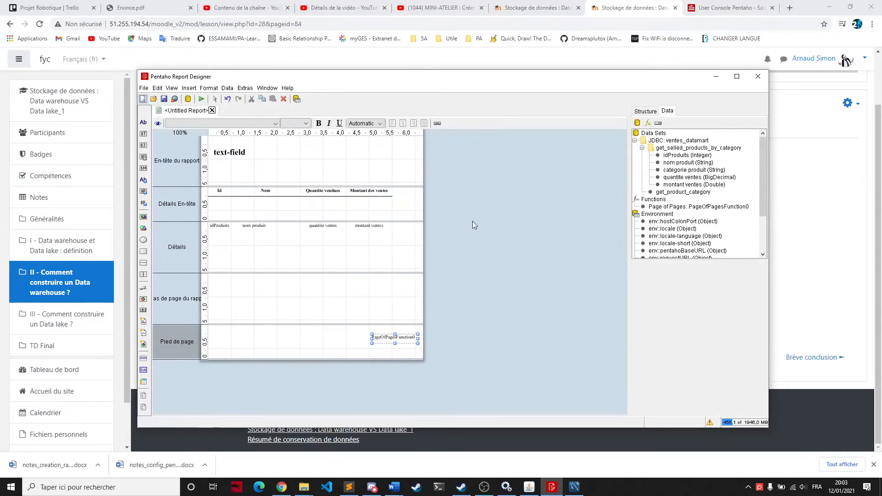
# Enlarge the report footer band (Bas de page du rapport) and place a chart about 415 by 211 in it.
pyautogui.click(644, 112)
pyautogui.moveTo(310, 324); pyautogui.dragTo(303, 365)
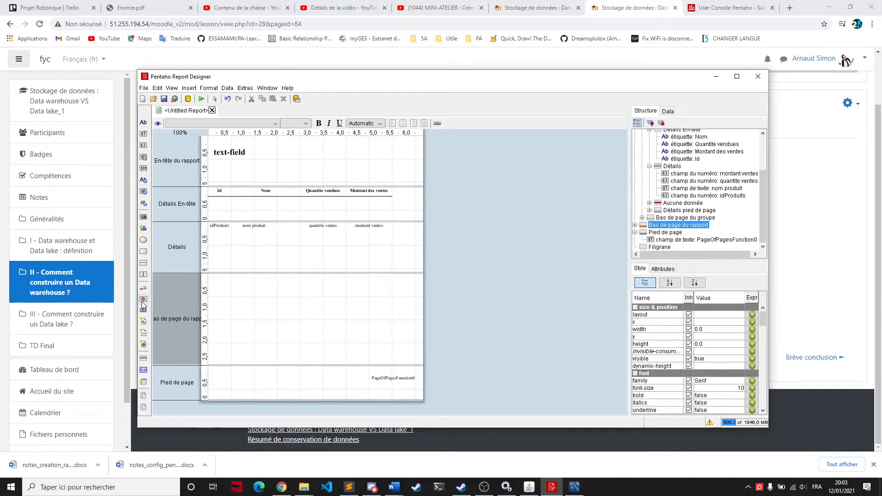
pyautogui.moveTo(142, 301); pyautogui.dragTo(252, 303)
pyautogui.moveTo(349, 365); pyautogui.dragTo(410, 374)
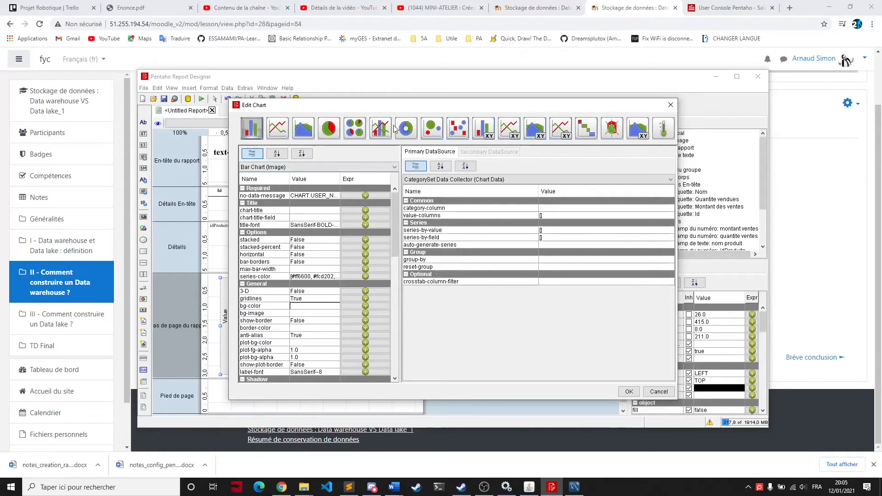
# Change the chart type to Pie Chart and use montant ventes as its value column.
pyautogui.click(330, 129)
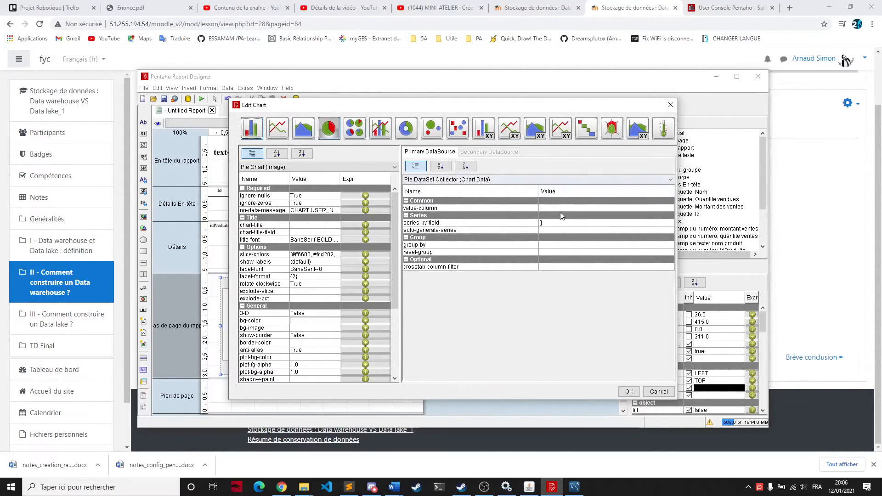
pyautogui.click(647, 209)
pyautogui.click(664, 209)
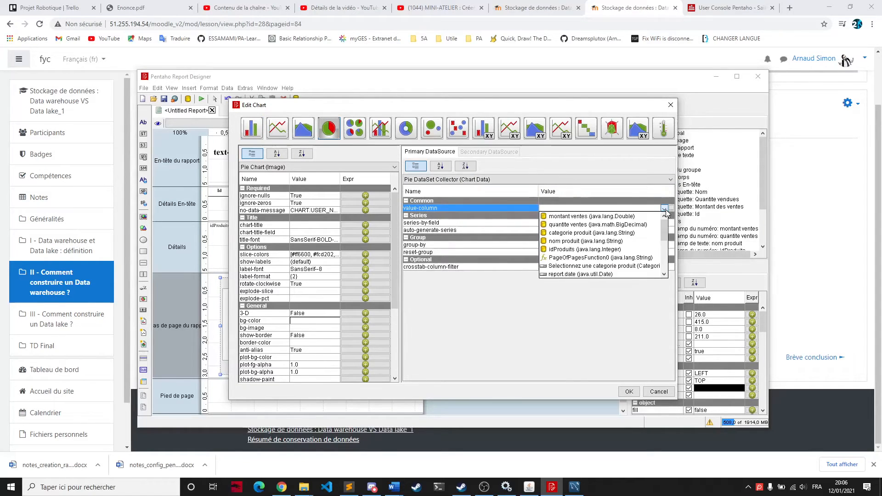
pyautogui.click(579, 216)
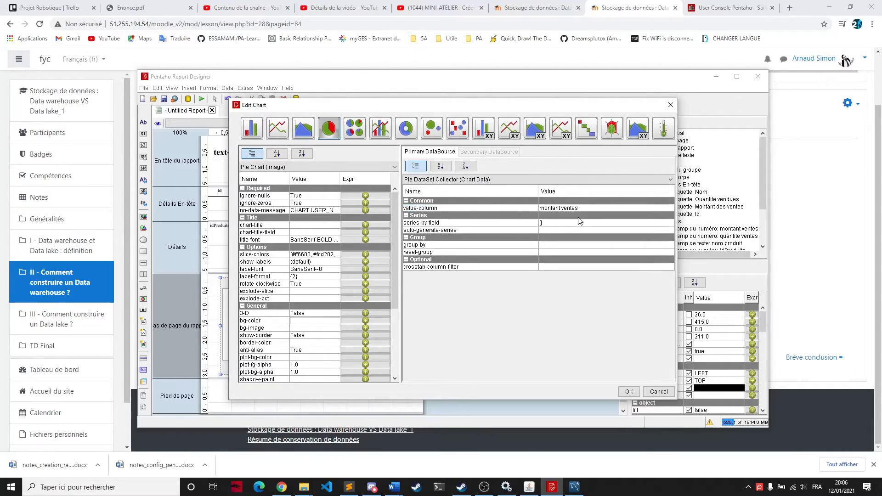
# Set the pie chart's series-by-field to nom produit.
pyautogui.click(633, 225)
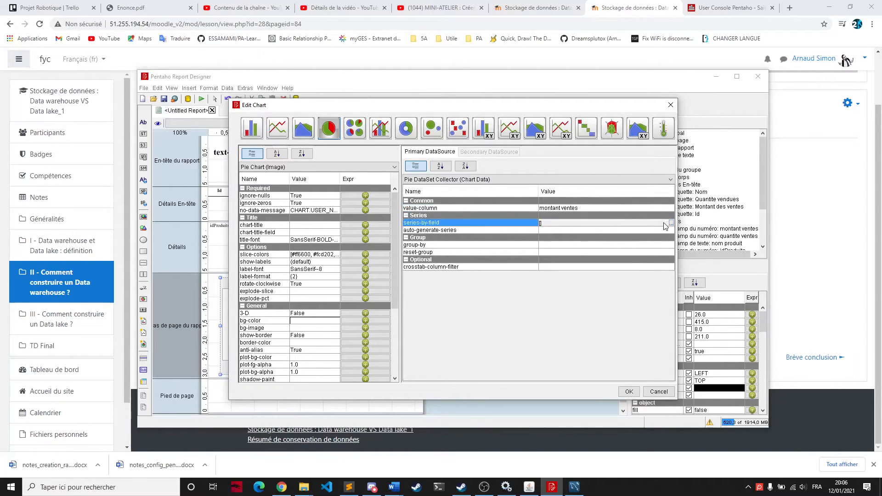
pyautogui.click(671, 223)
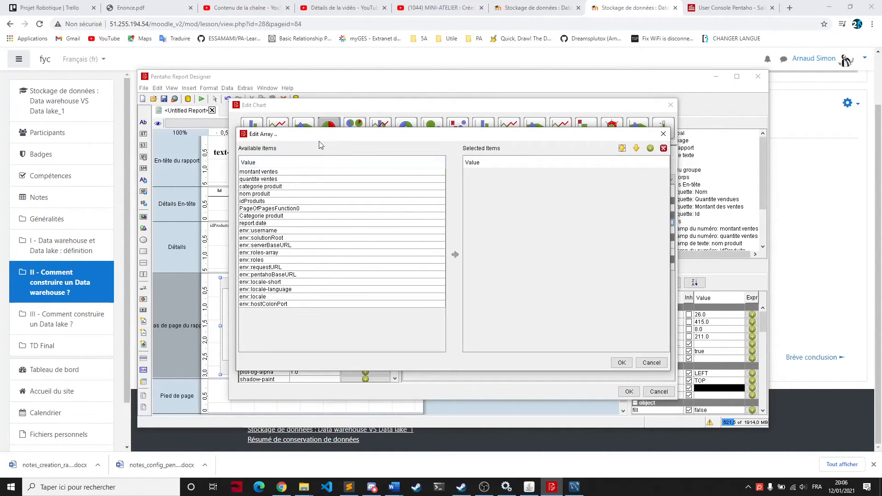
pyautogui.click(273, 194)
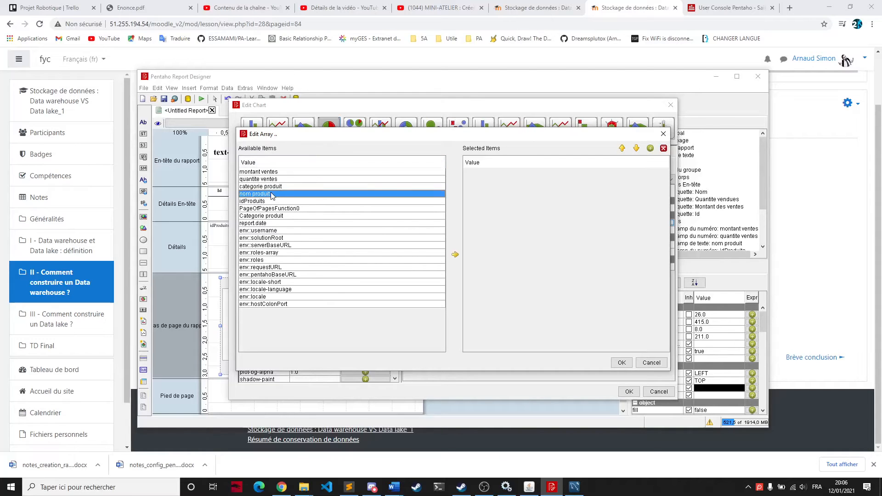
pyautogui.click(455, 255)
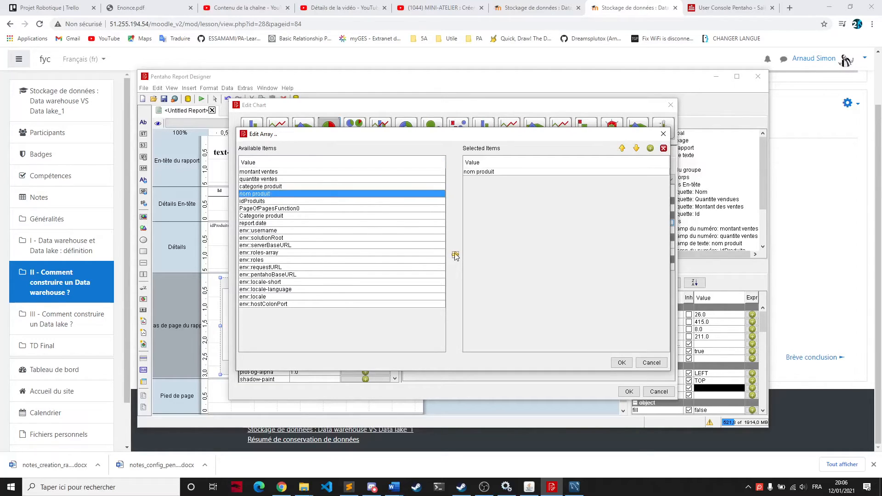
pyautogui.click(621, 363)
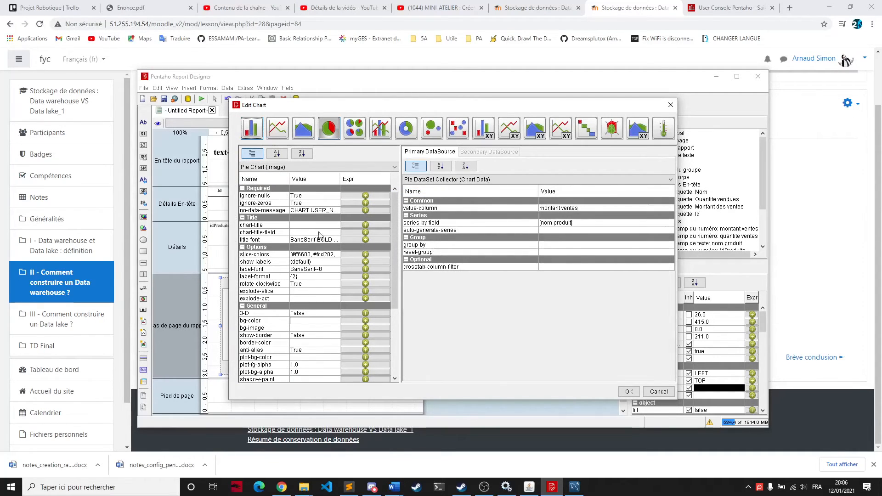
# Set the pie chart's title to "Répartition des ventes" and apply the chart settings.
pyautogui.click(367, 224)
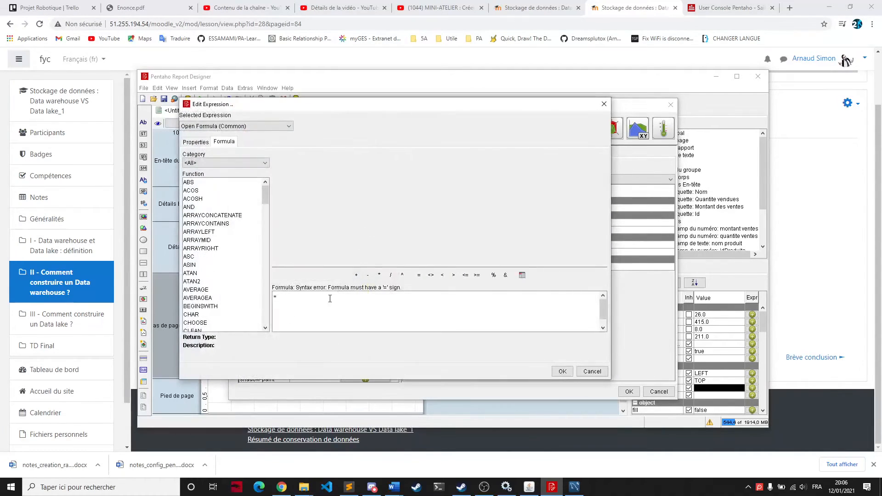
pyautogui.click(604, 104)
pyautogui.click(308, 225)
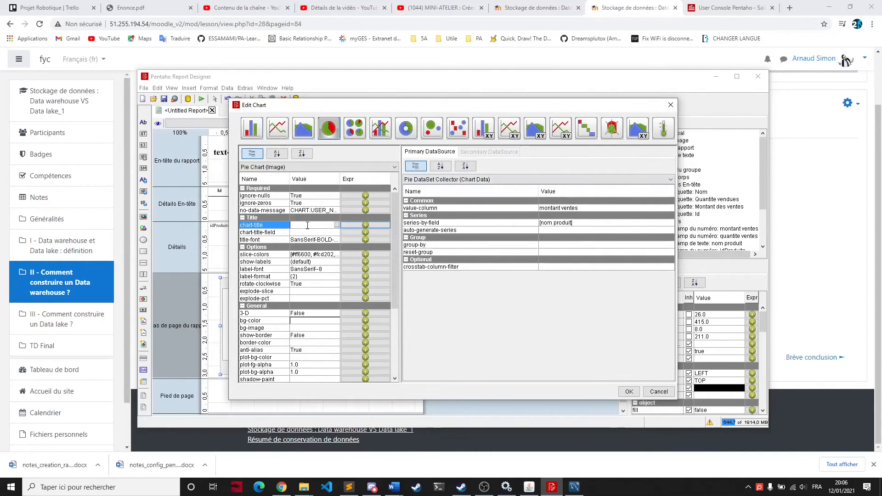
pyautogui.click(336, 224)
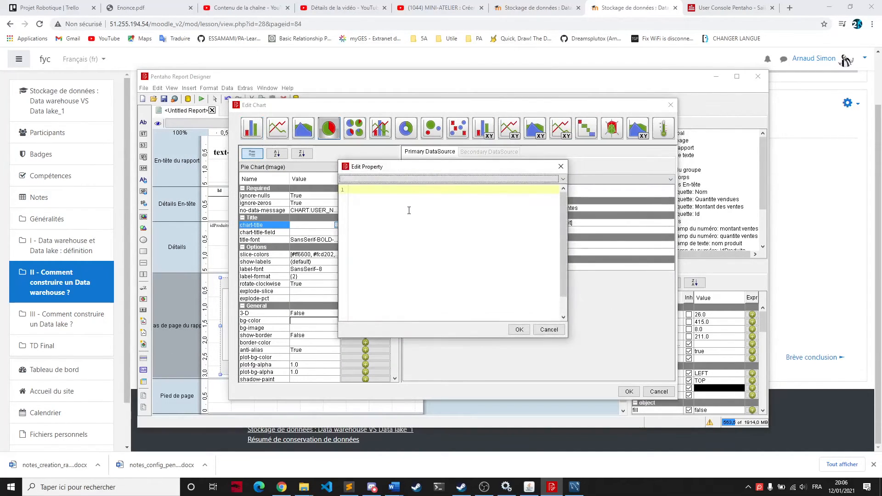
pyautogui.write('Mon gr')
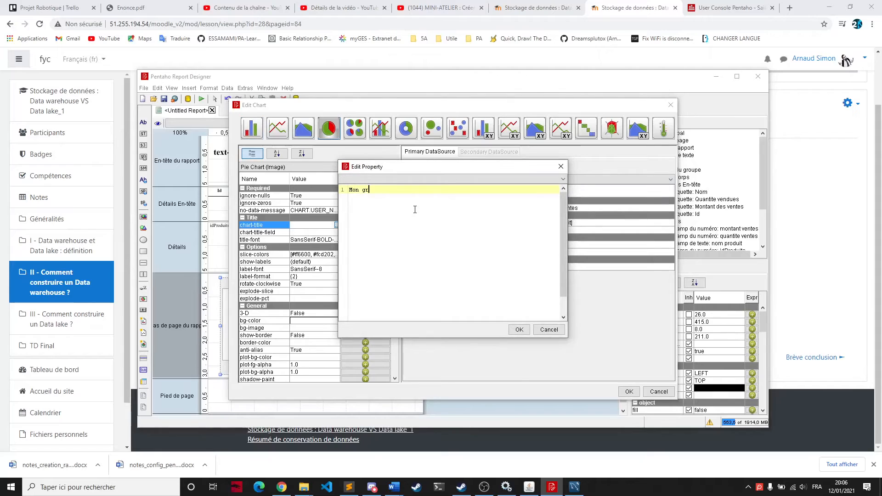
pyautogui.write('aphique')
pyautogui.hotkey('ctrl', 'a')
pyautogui.write('Répartition des ve')
pyautogui.click(519, 329)
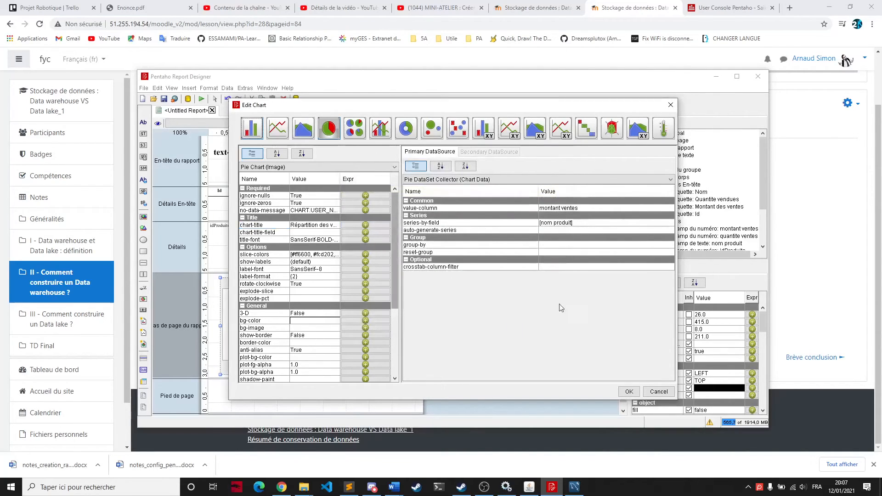
pyautogui.click(629, 392)
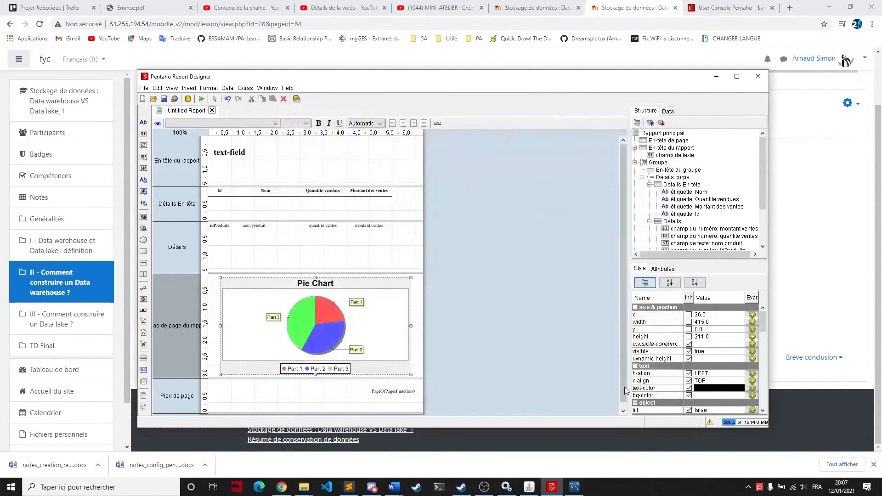
# Preview the report for the Disque dur and Imprimante categories, then return to the design view.
pyautogui.click(234, 266)
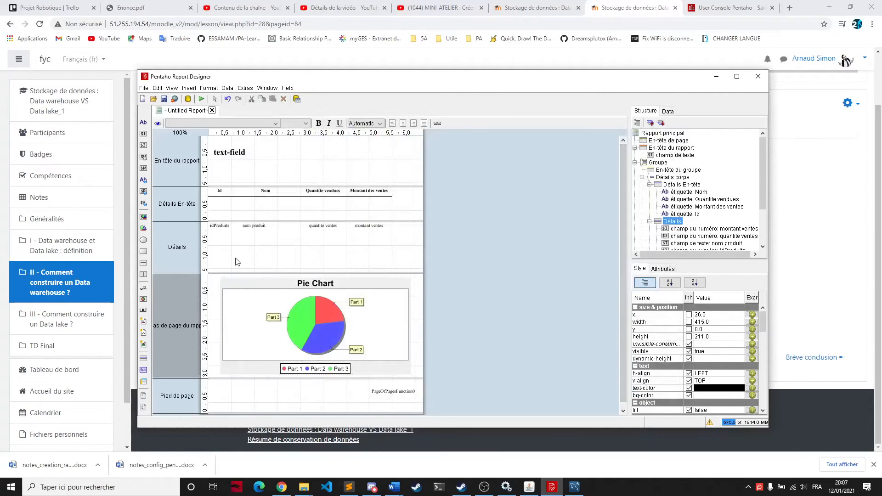
pyautogui.click(157, 124)
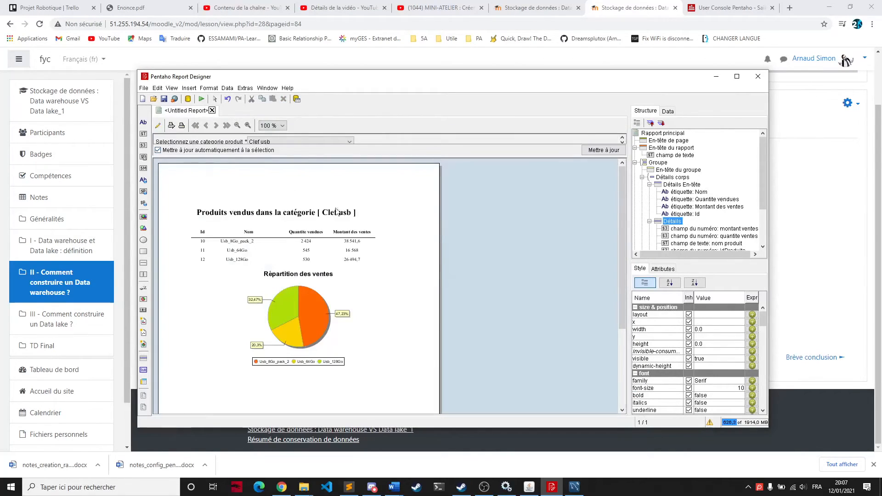
pyautogui.click(269, 142)
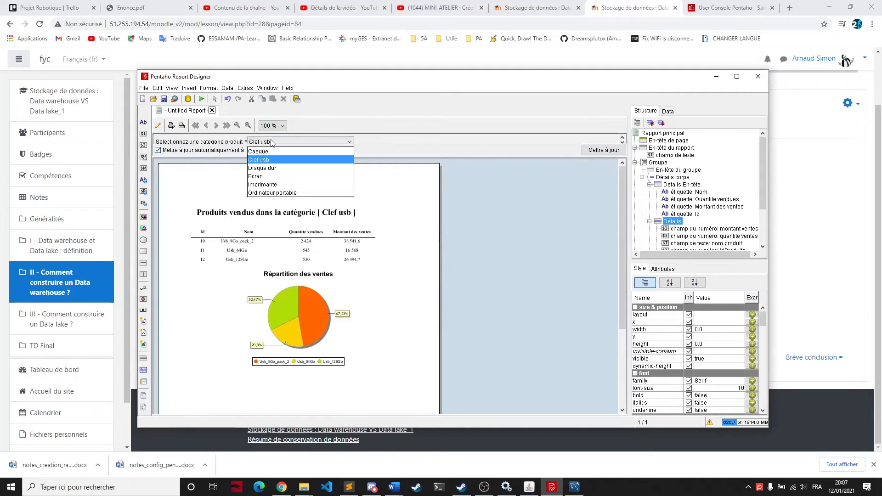
pyautogui.click(270, 170)
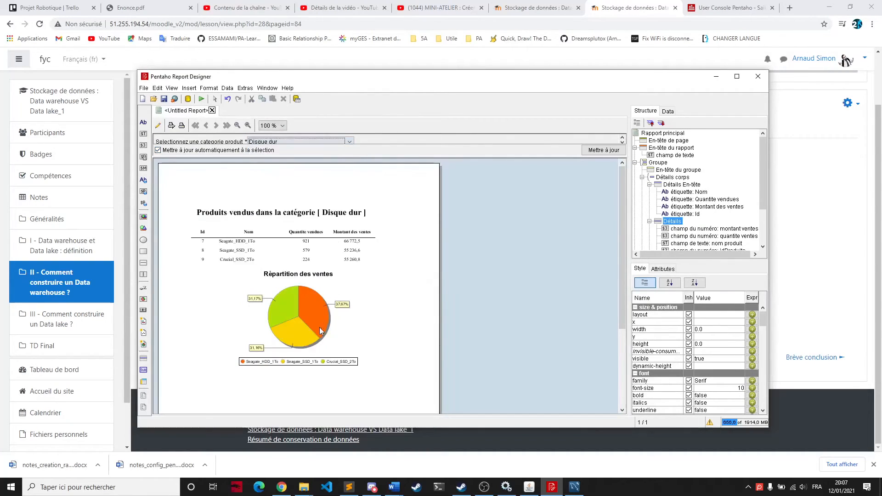
pyautogui.click(282, 141)
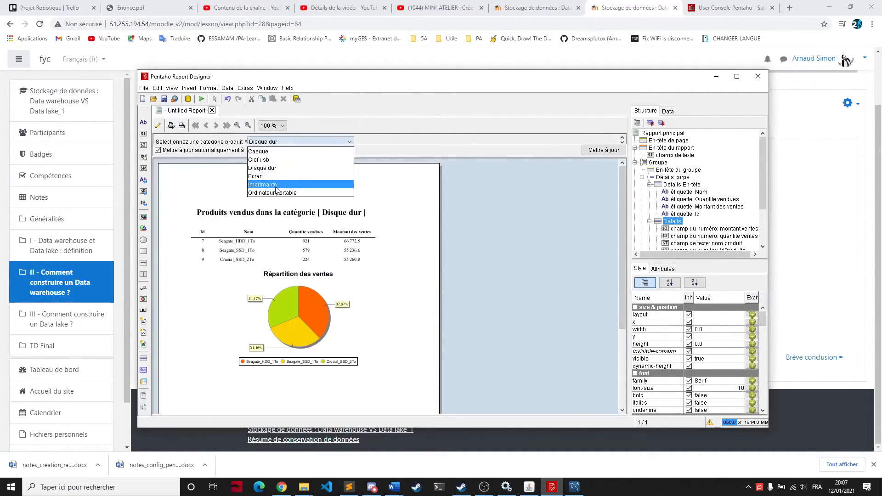
pyautogui.click(281, 182)
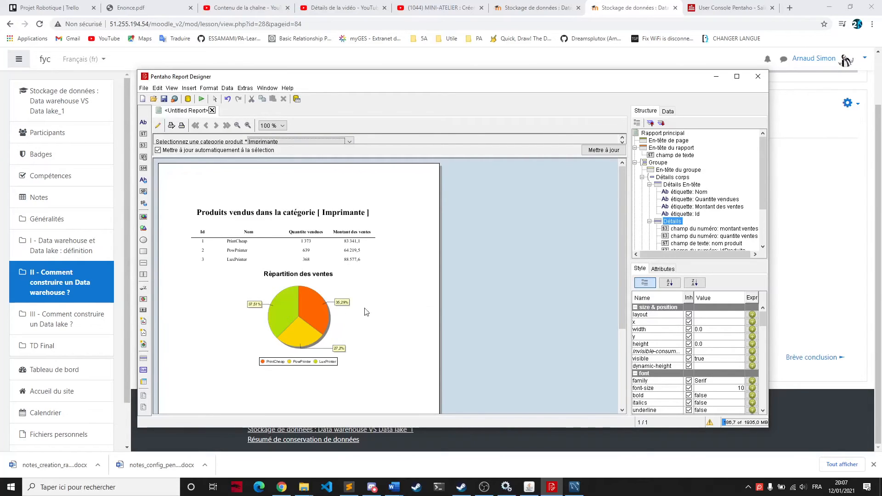
pyautogui.click(158, 125)
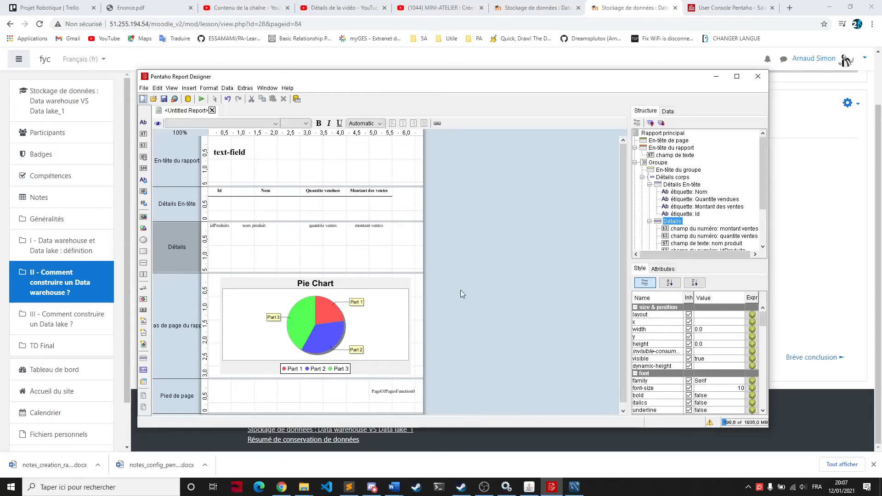
# Start publishing the report and save it as mon_premier_rapport in the D:\Pentaho\report-designer folder.
pyautogui.click(177, 102)
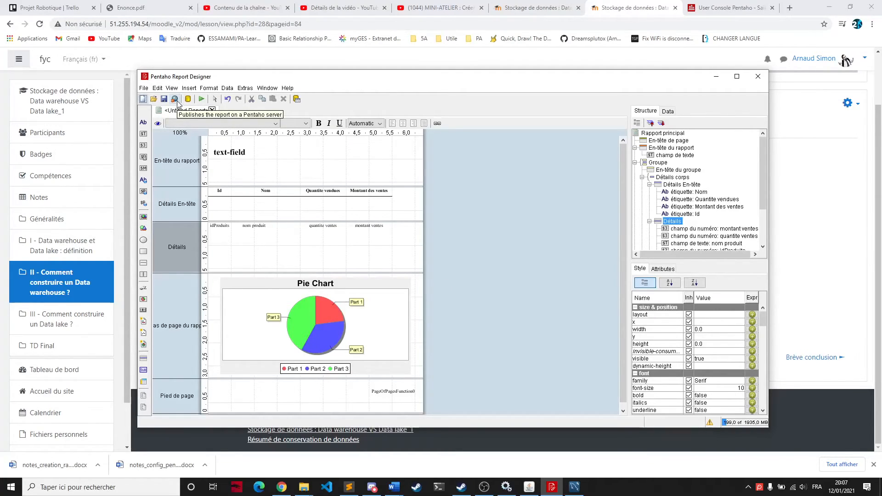
pyautogui.click(419, 268)
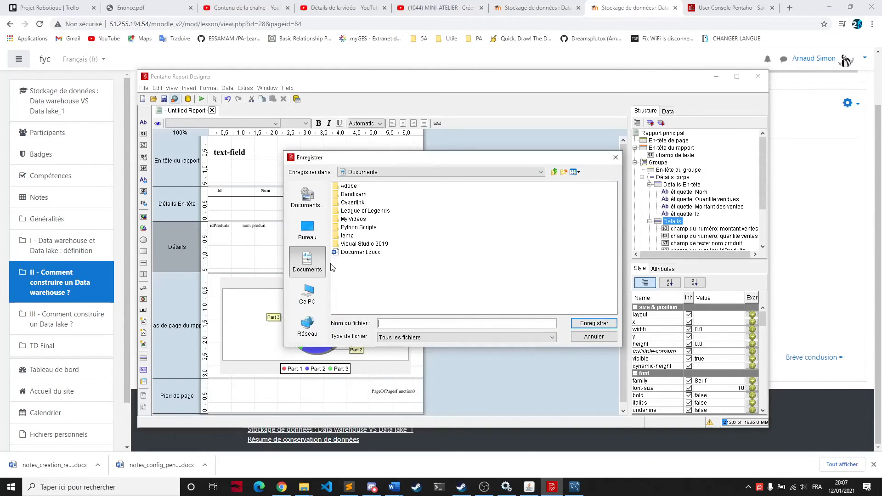
pyautogui.click(307, 293)
pyautogui.doubleClick(351, 252)
pyautogui.click(356, 211)
pyautogui.doubleClick(356, 211)
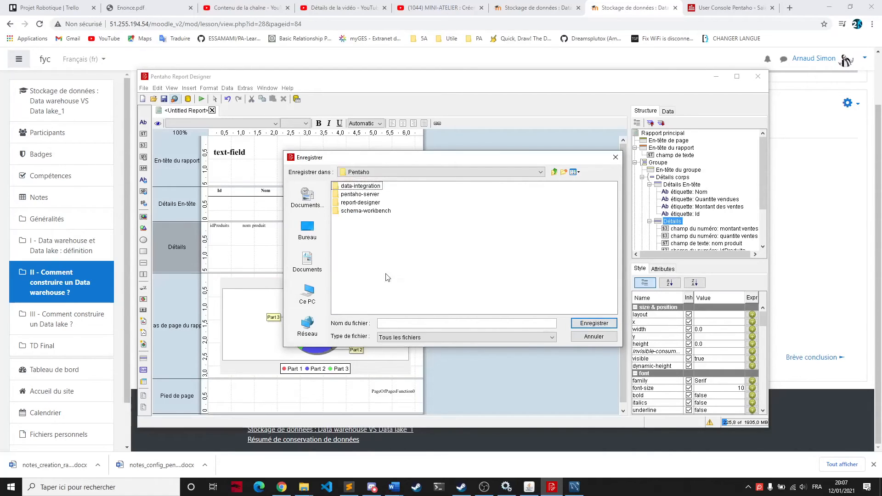
pyautogui.doubleClick(357, 203)
pyautogui.click(402, 323)
pyautogui.write('mon_premier_rapport')
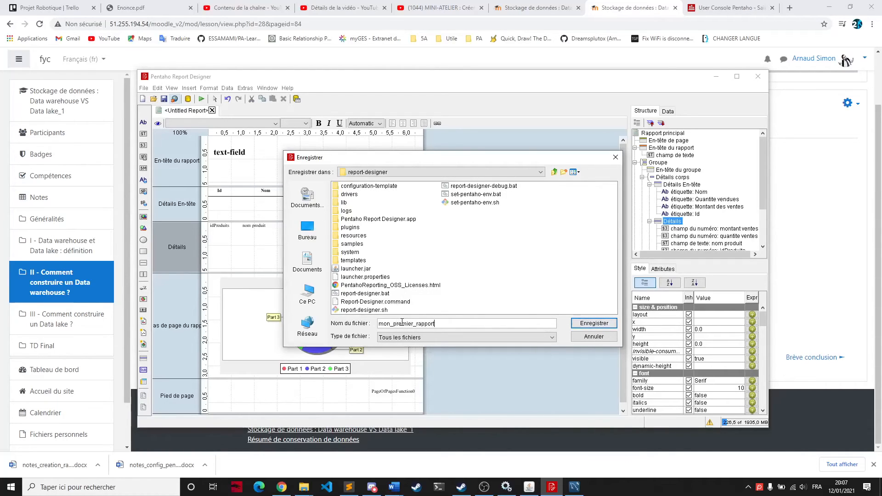
pyautogui.press('Return')
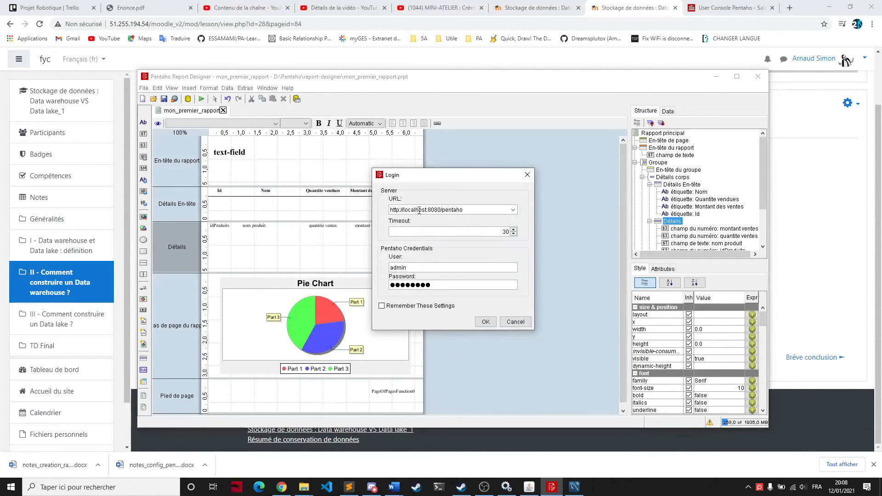
pyautogui.click(484, 321)
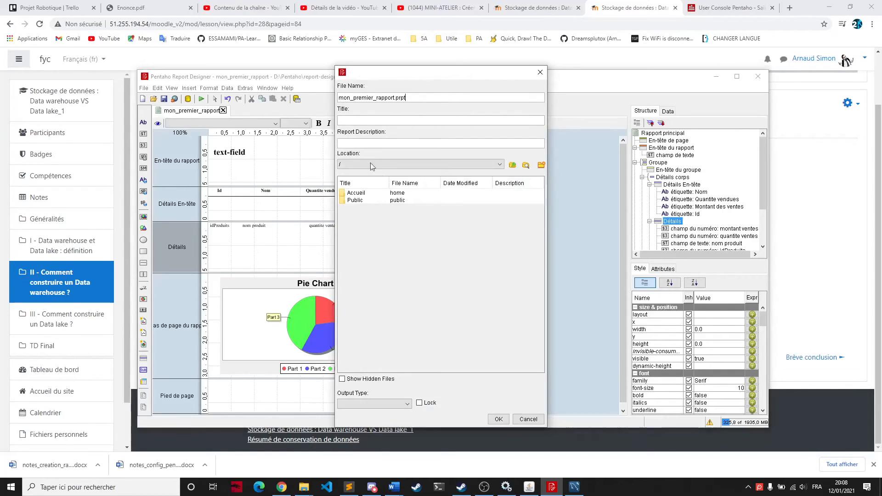
pyautogui.click(360, 201)
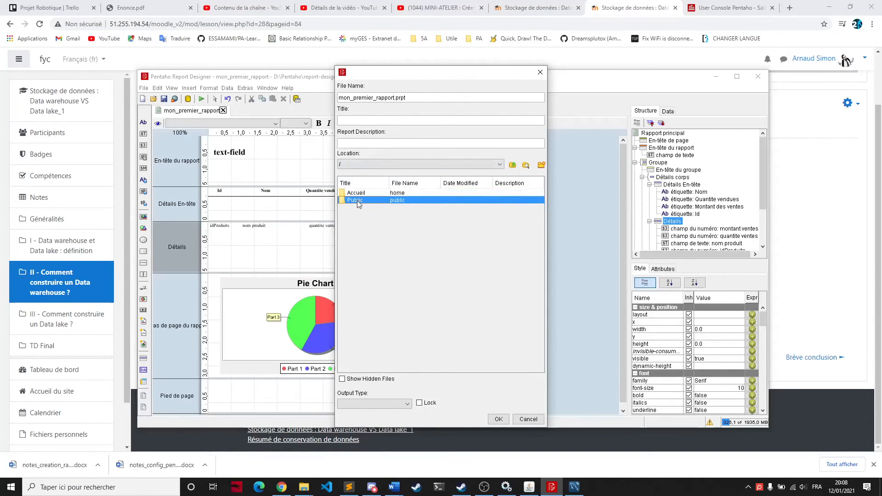
pyautogui.doubleClick(358, 203)
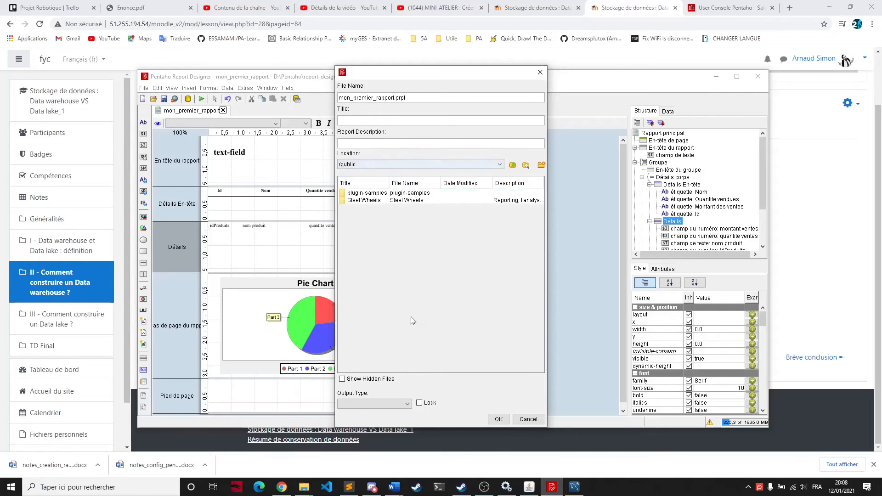
pyautogui.click(504, 420)
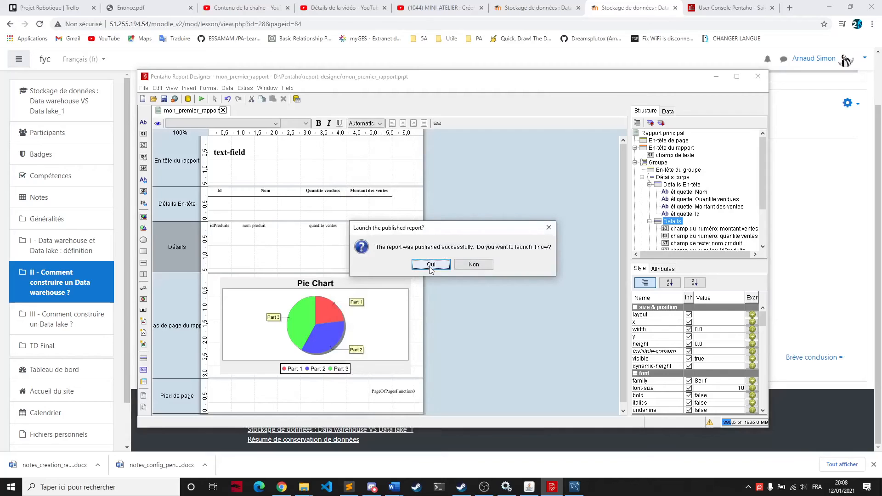
# Launch the published report in the browser and log in to the Pentaho User Console as an evaluator.
pyautogui.click(429, 265)
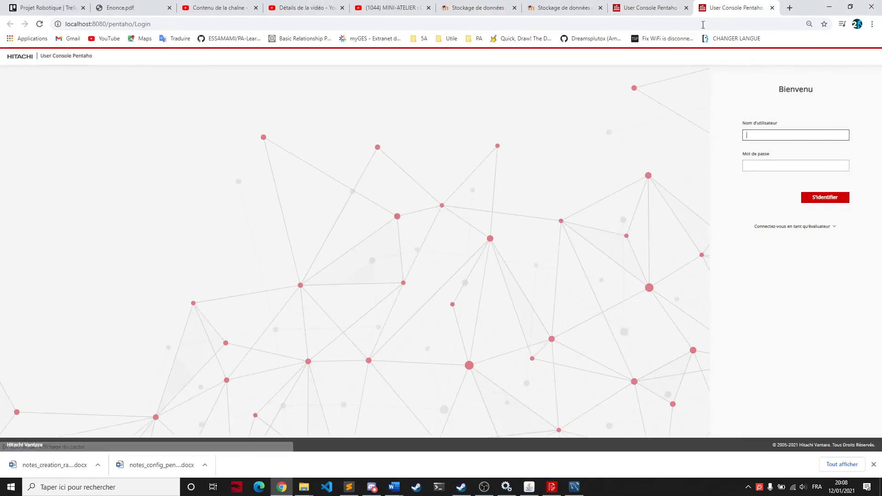
pyautogui.click(772, 227)
pyautogui.click(764, 278)
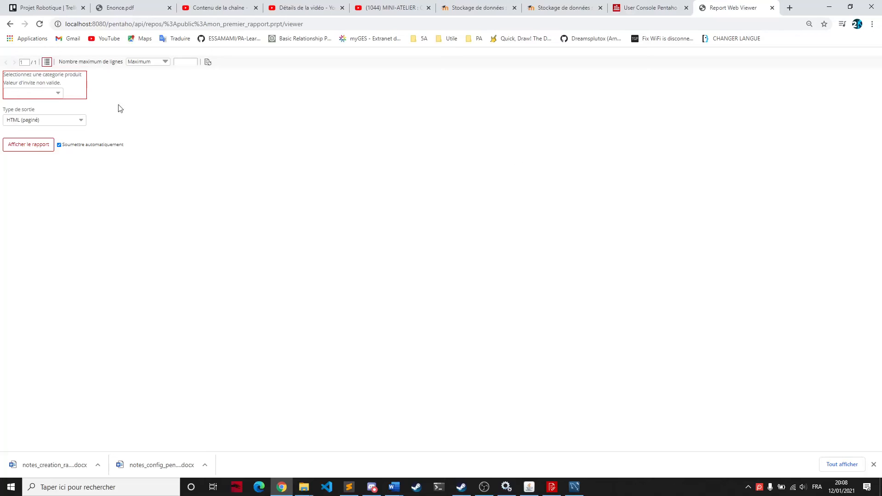
# Display the published report for the Clef usb product category.
pyautogui.click(55, 94)
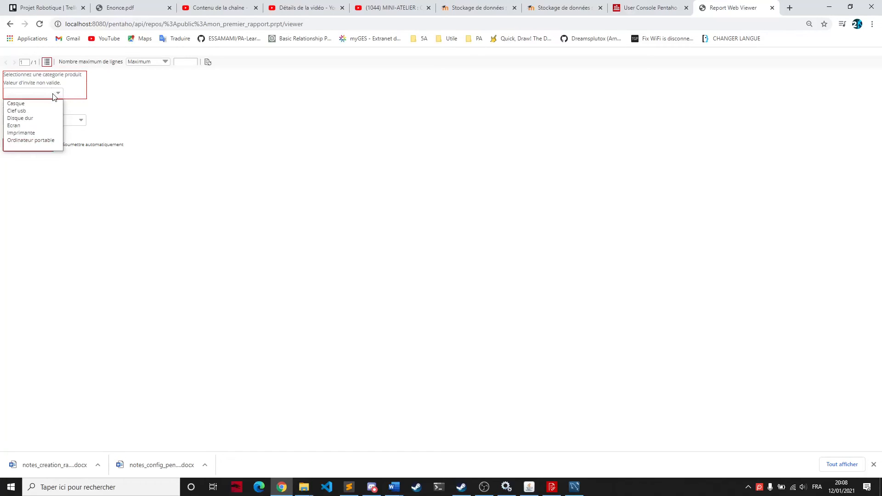
pyautogui.click(18, 111)
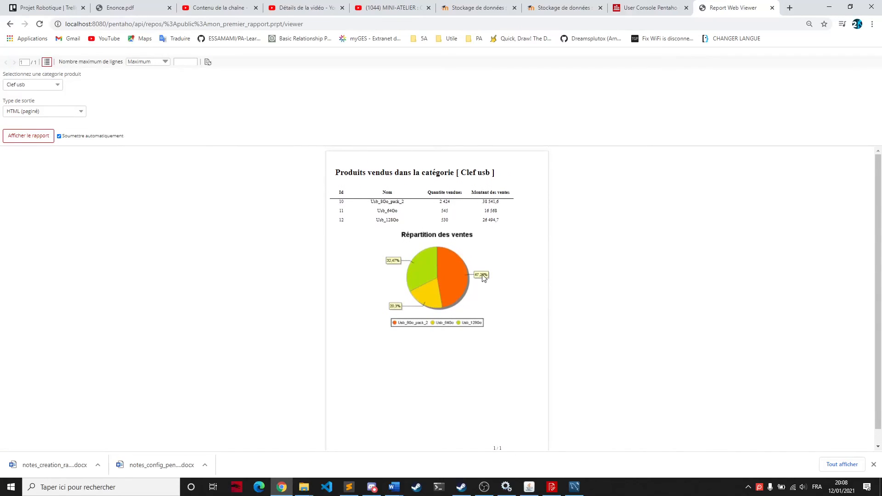
pyautogui.moveTo(107, 24); pyautogui.dragTo(60, 27)
pyautogui.click(227, 198)
# Change the published report's output type to PDF and view the page down to its footer.
pyautogui.click(67, 113)
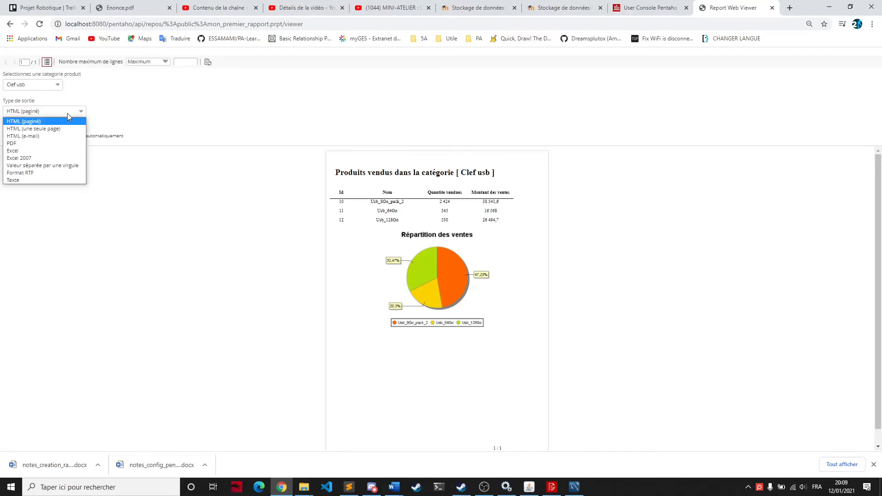
pyautogui.click(20, 146)
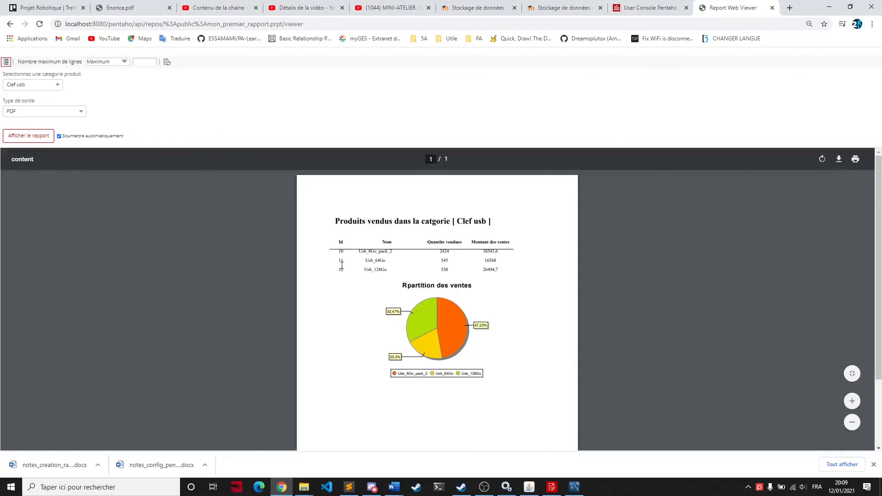
pyautogui.scroll(-2, 363, 269)
# Download the PDF as mon_premier_rapport.pdf into the Téléchargements folder and open it.
pyautogui.click(838, 158)
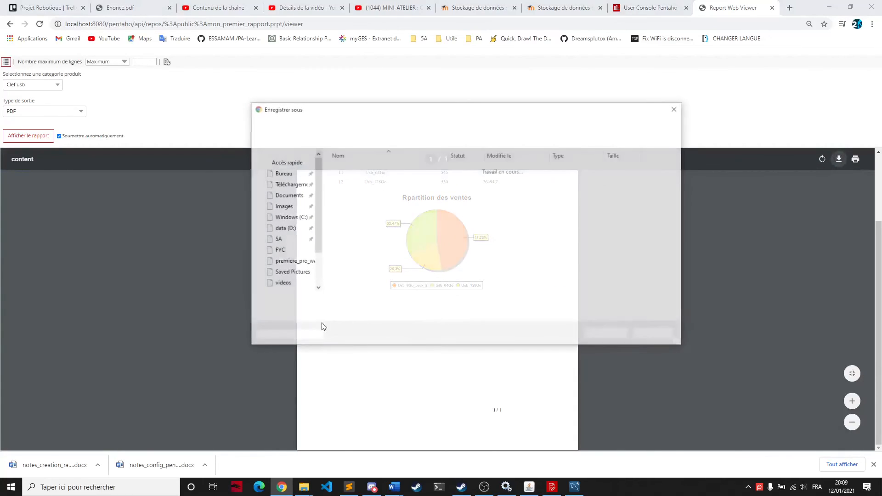
pyautogui.click(289, 184)
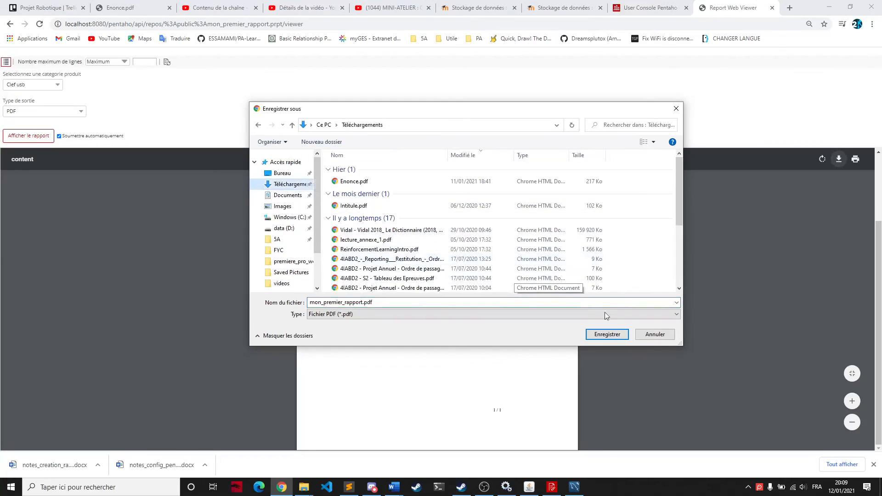
pyautogui.click(607, 334)
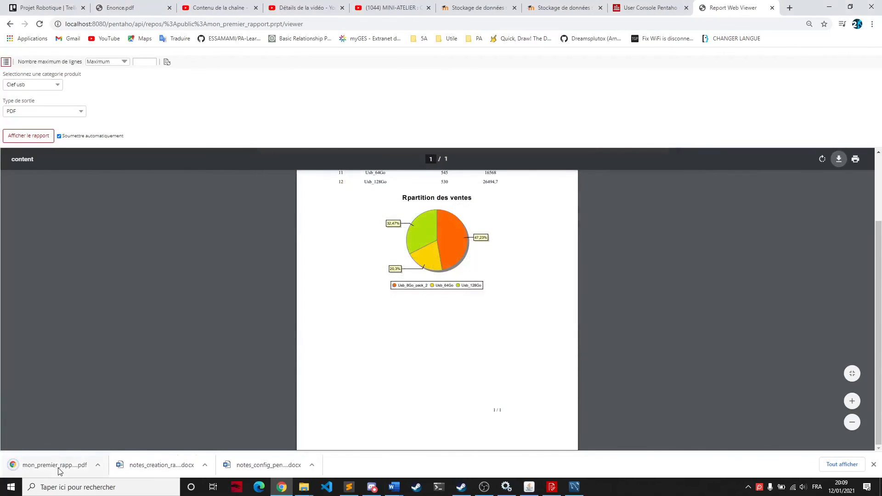
pyautogui.click(59, 466)
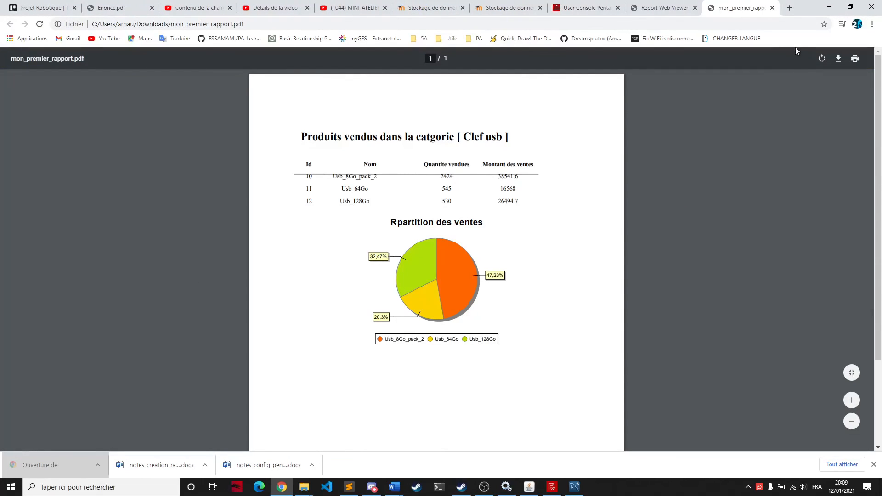